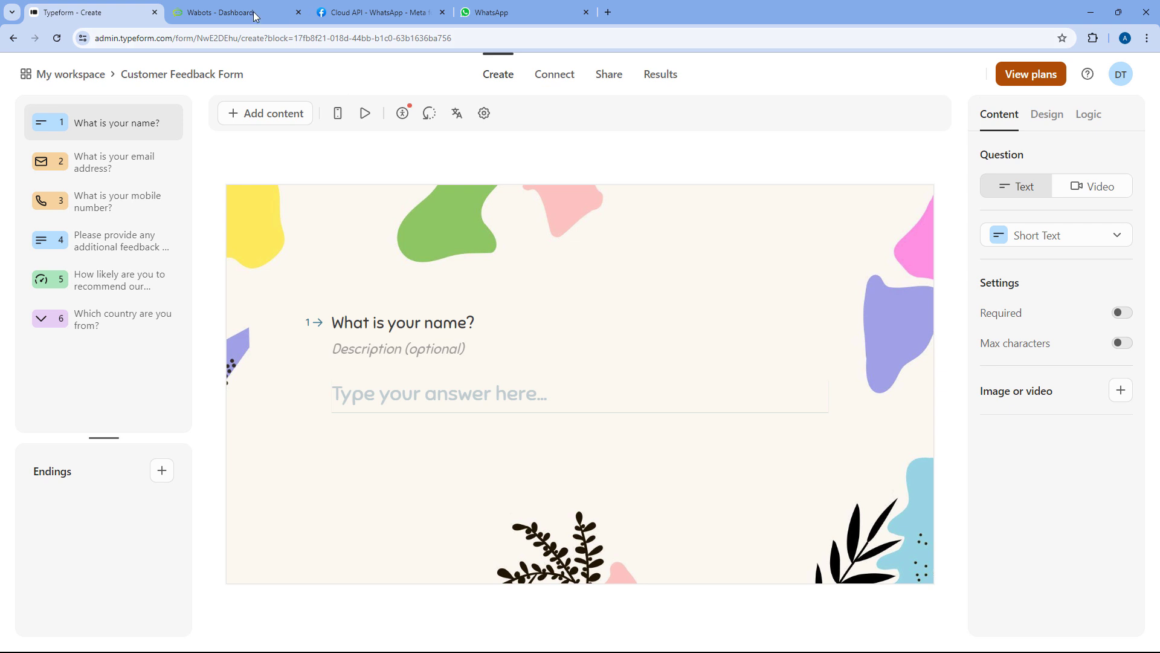
# Switch from the six-question Customer Feedback Form to the WaBots dashboard tab
pyautogui.click(252, 12)
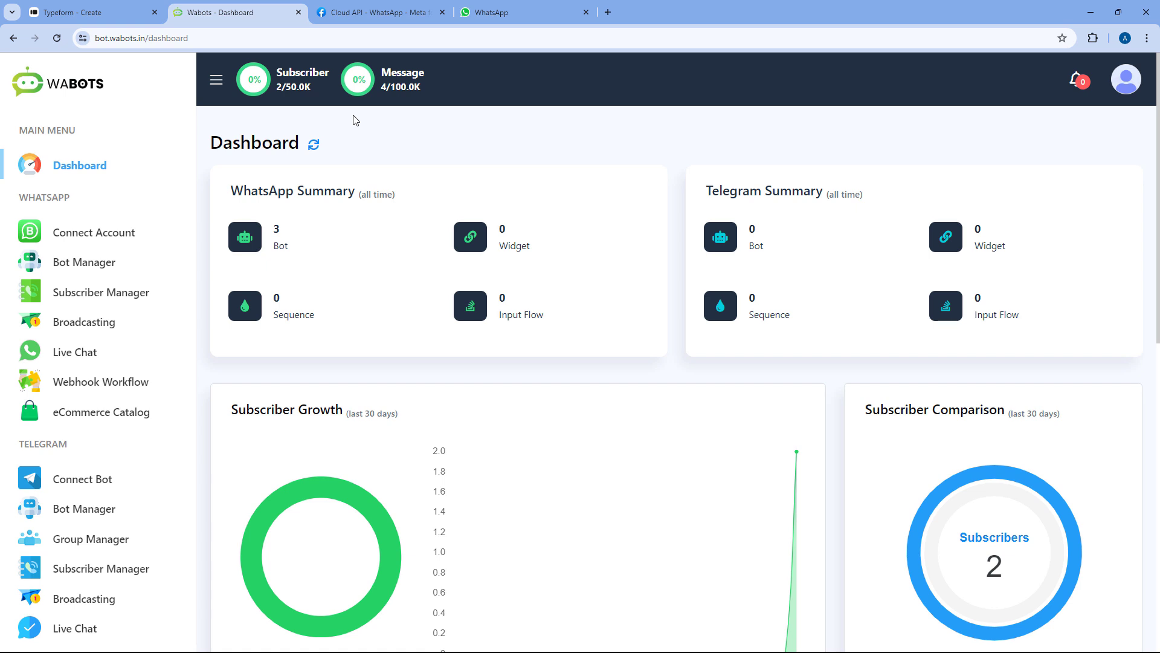
# Load pabbly.com/connect in a new tab, sign in, and launch Pabbly Connect
pyautogui.click(608, 12)
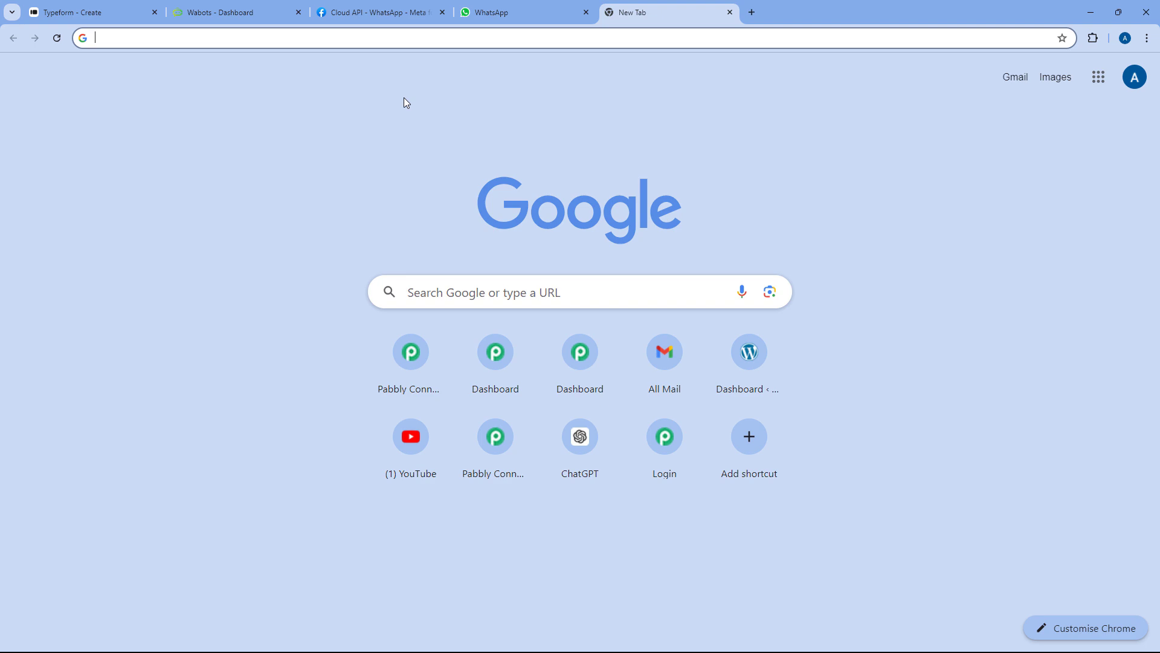
pyautogui.write('pabbly.com/connect')
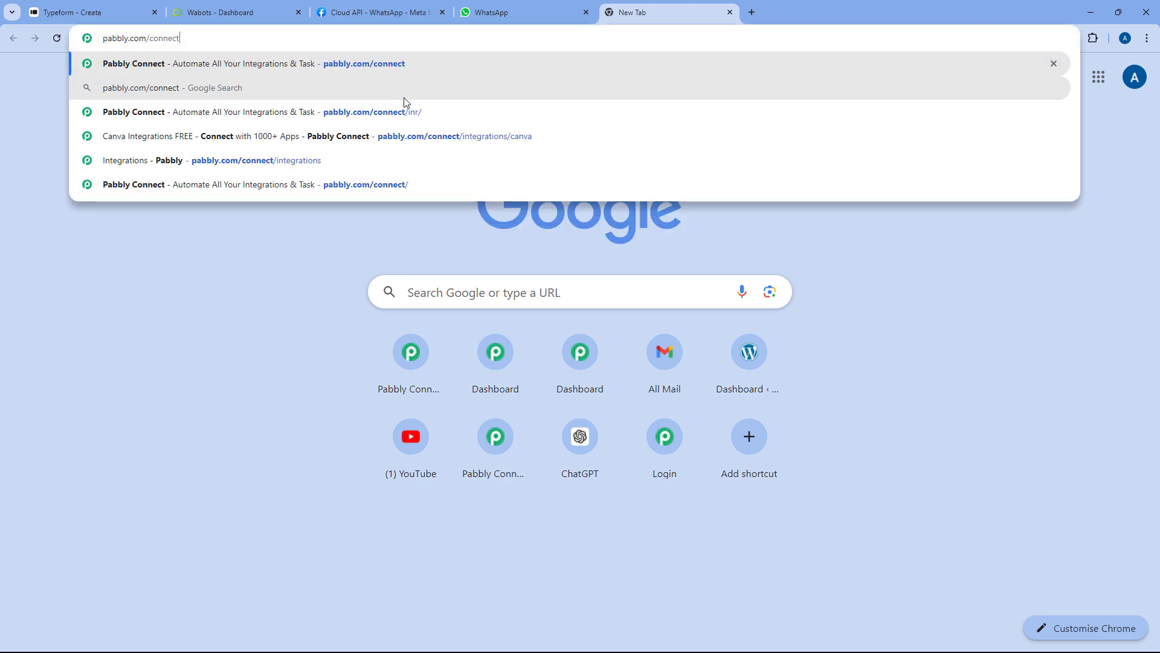
pyautogui.press('Return')
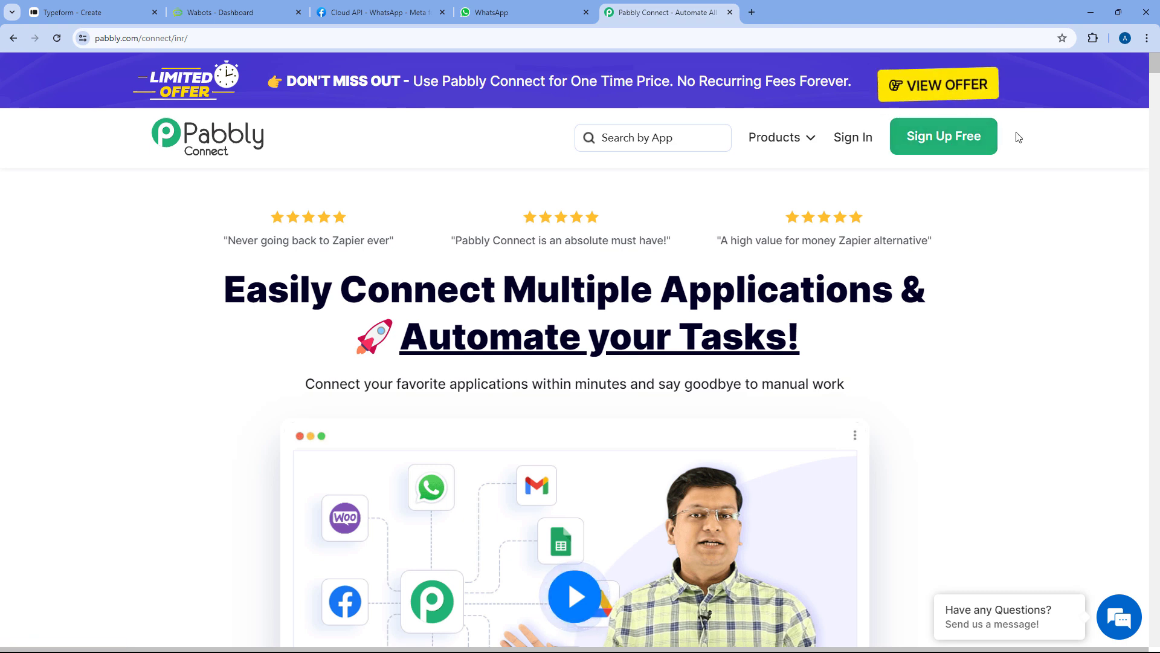
pyautogui.moveTo(953, 143); pyautogui.dragTo(979, 206)
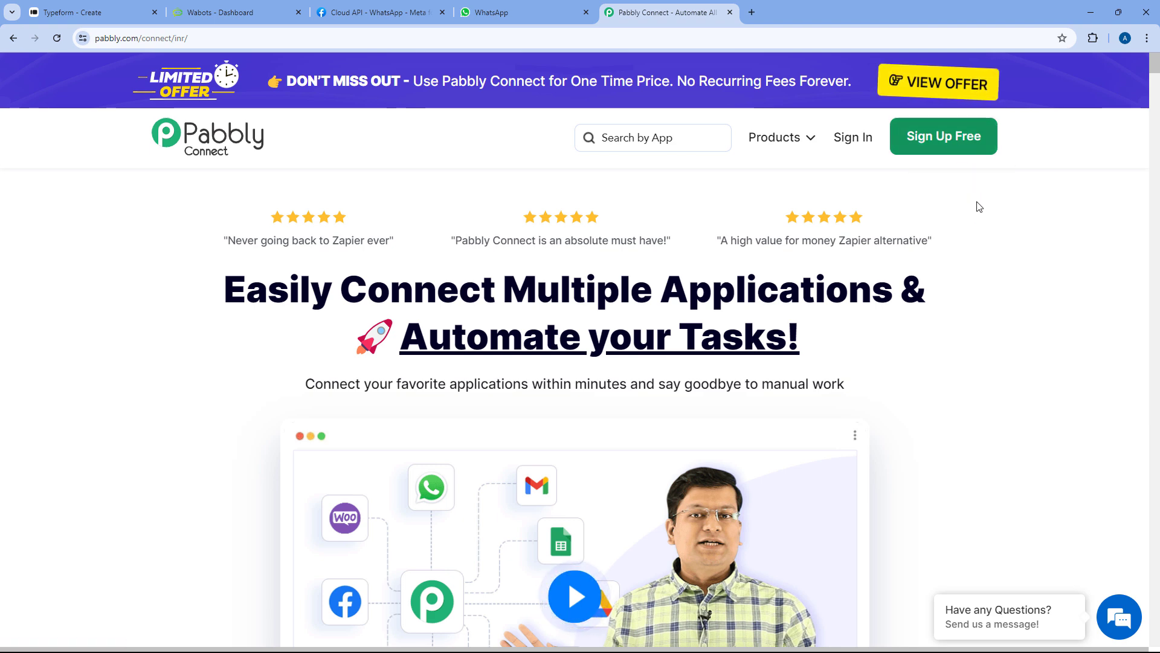
pyautogui.click(857, 146)
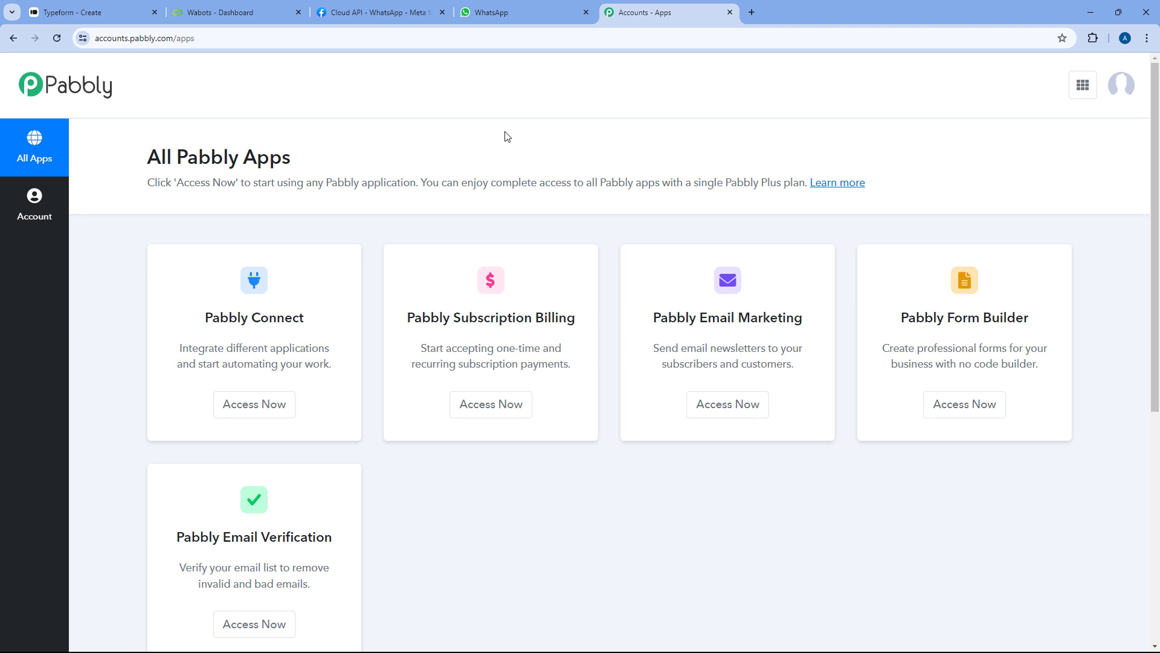
pyautogui.click(253, 408)
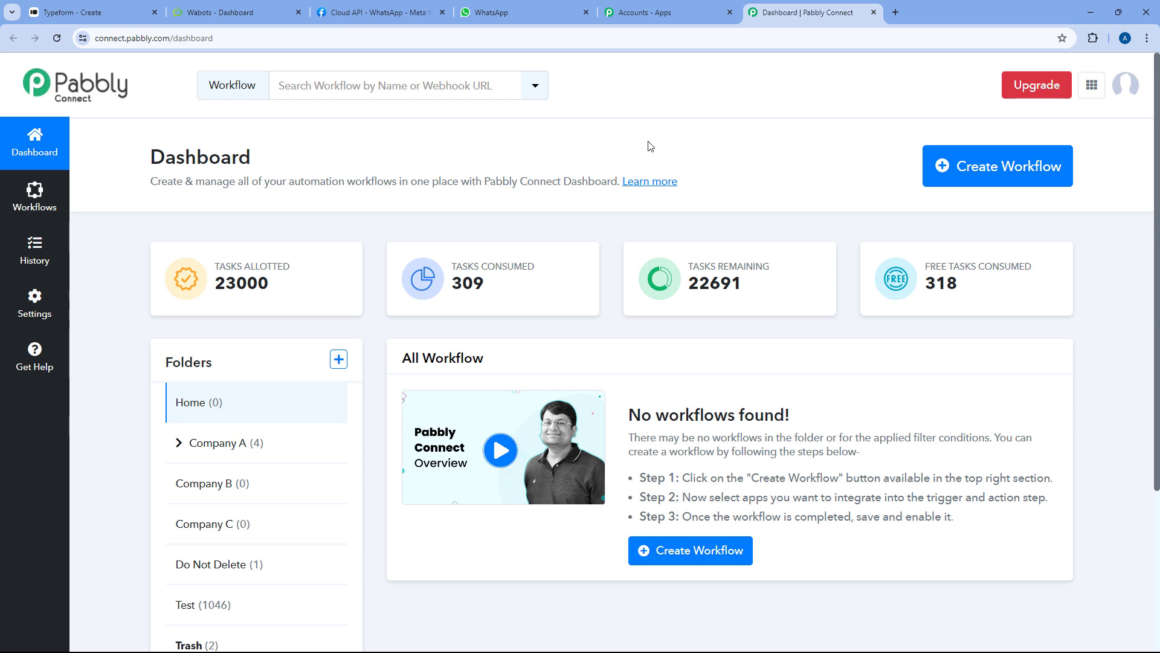
# Create a workflow titled 'Typeform to WaBots', keeping it in the Home folder
pyautogui.click(991, 167)
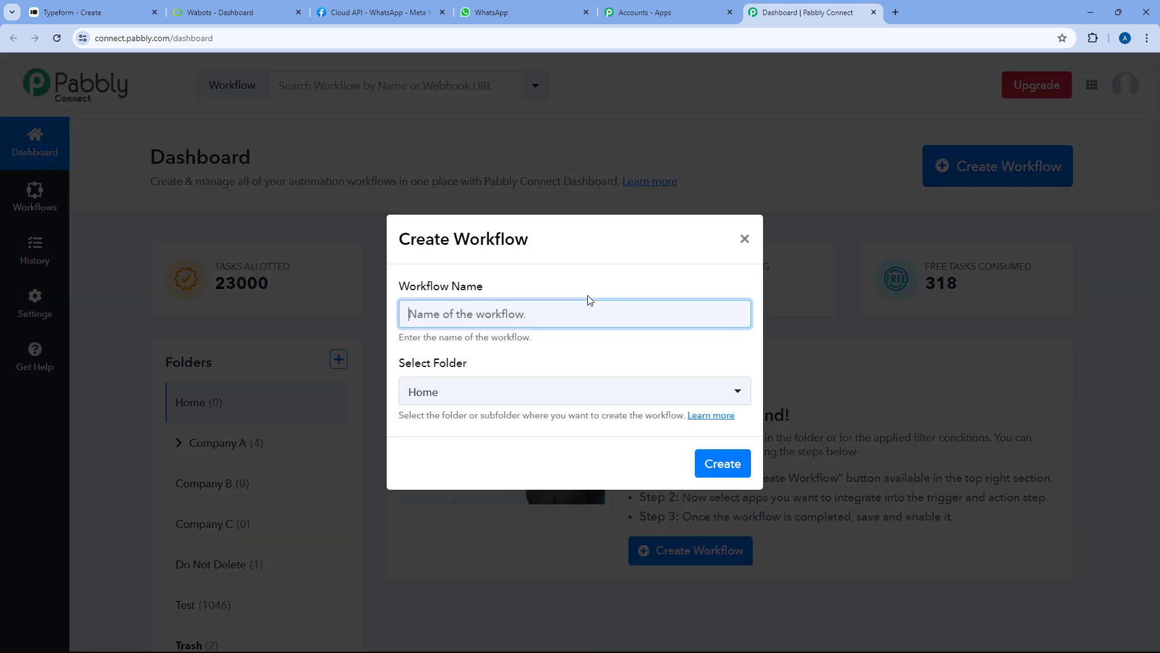
pyautogui.write('Typefo')
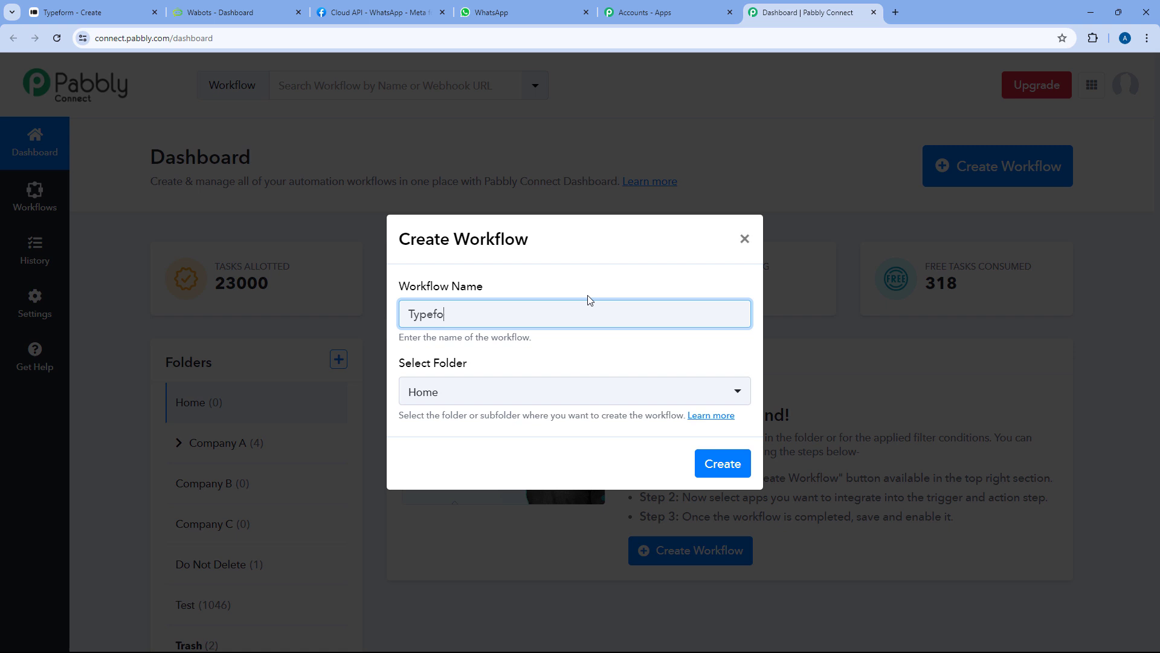
pyautogui.write('rm to WaBots')
pyautogui.click(532, 393)
pyautogui.scroll(1, 591, 302)
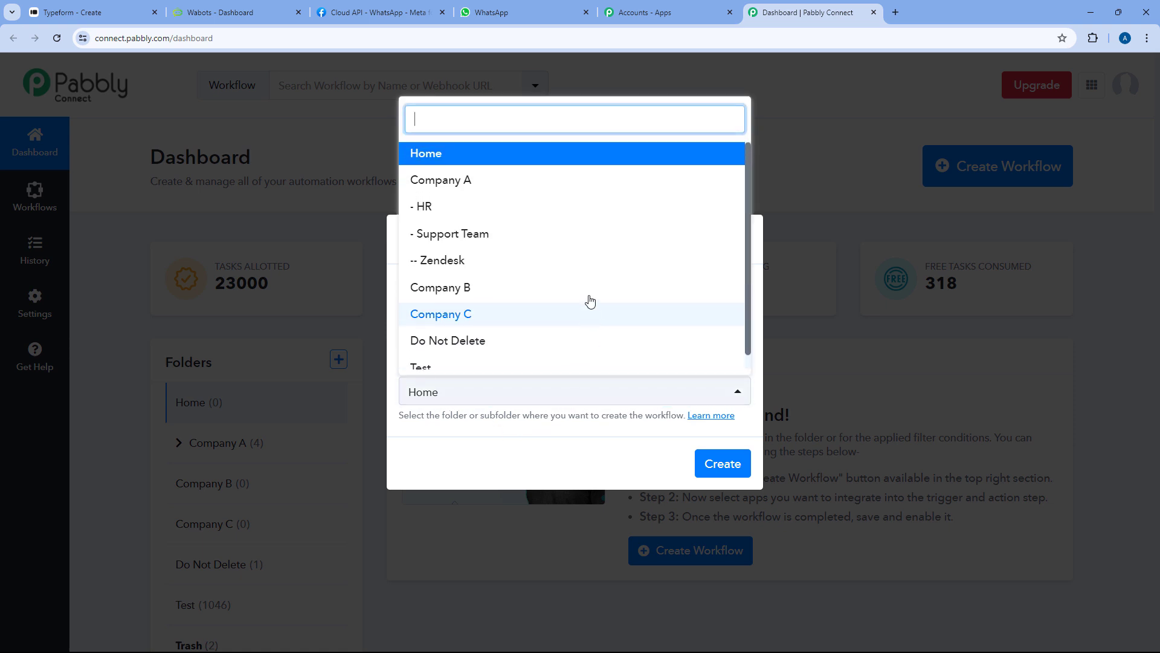
pyautogui.click(531, 160)
pyautogui.click(728, 471)
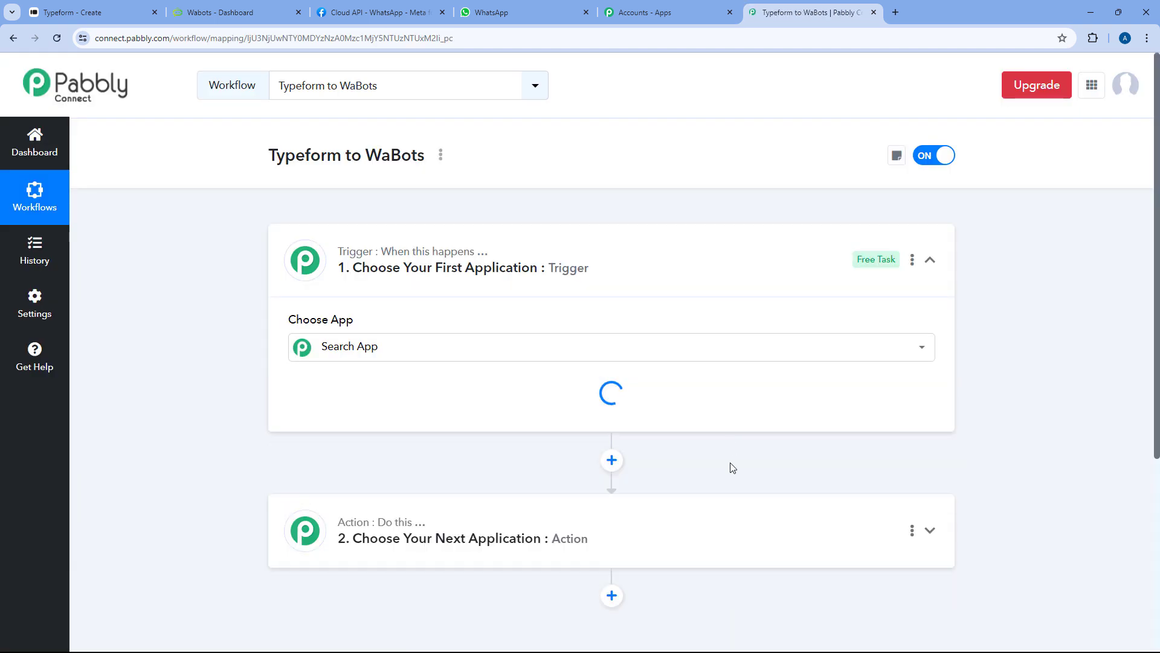
# Collapse and re-expand the trigger step so its app chooser shows
pyautogui.click(606, 248)
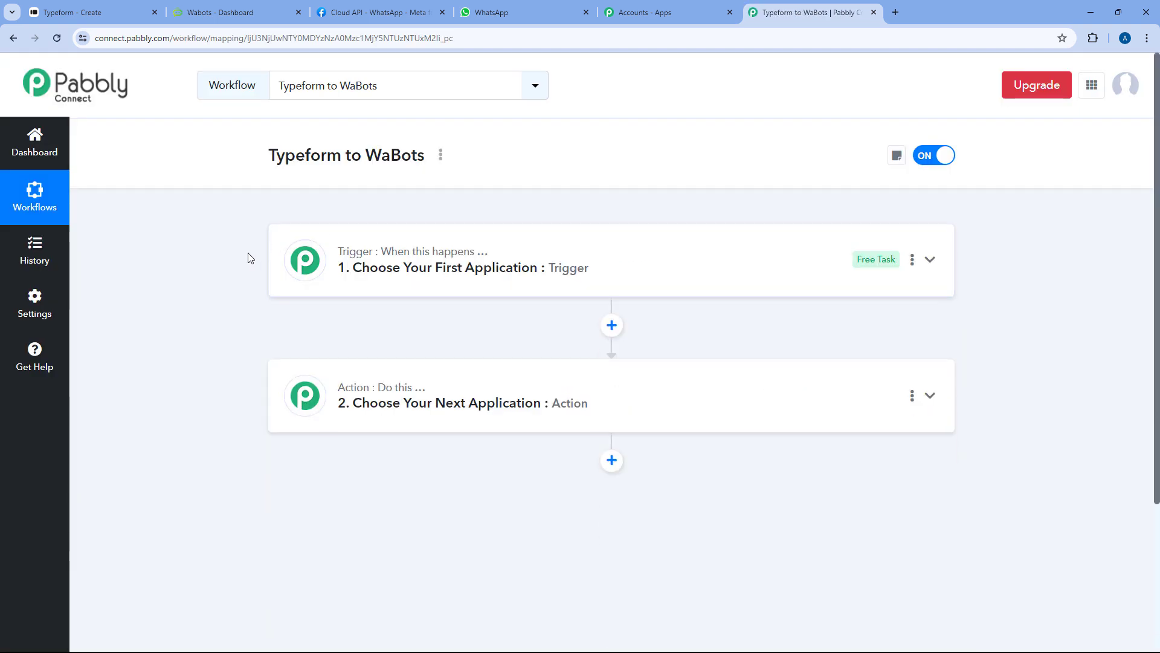
pyautogui.scroll(-1, 248, 253)
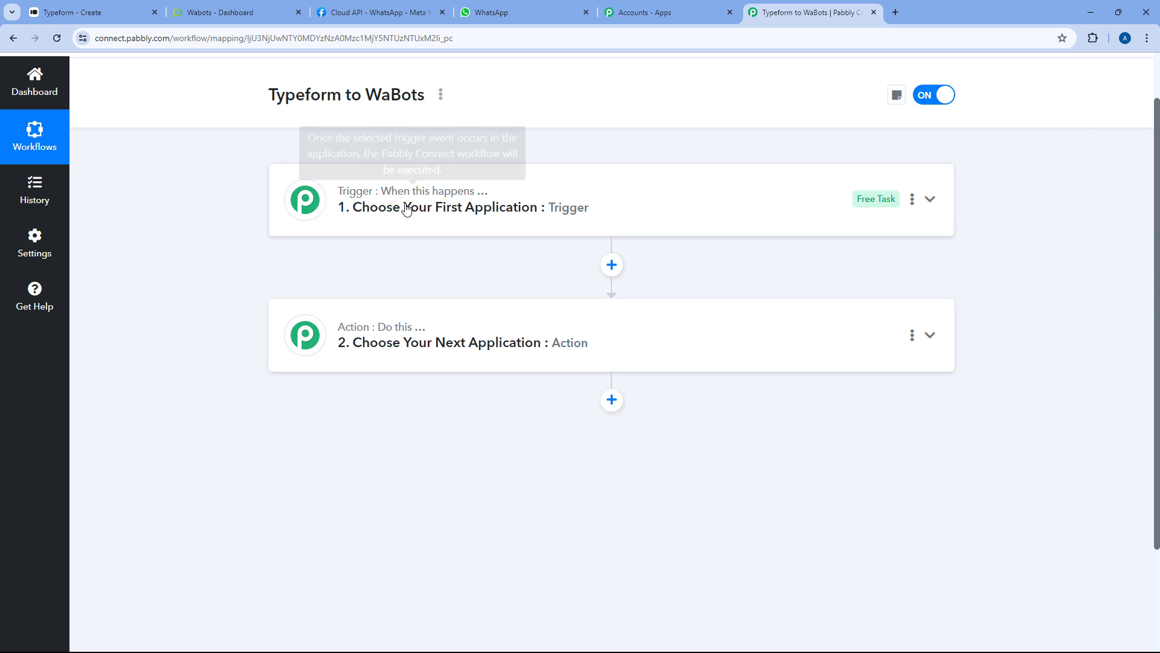
pyautogui.moveTo(422, 337)
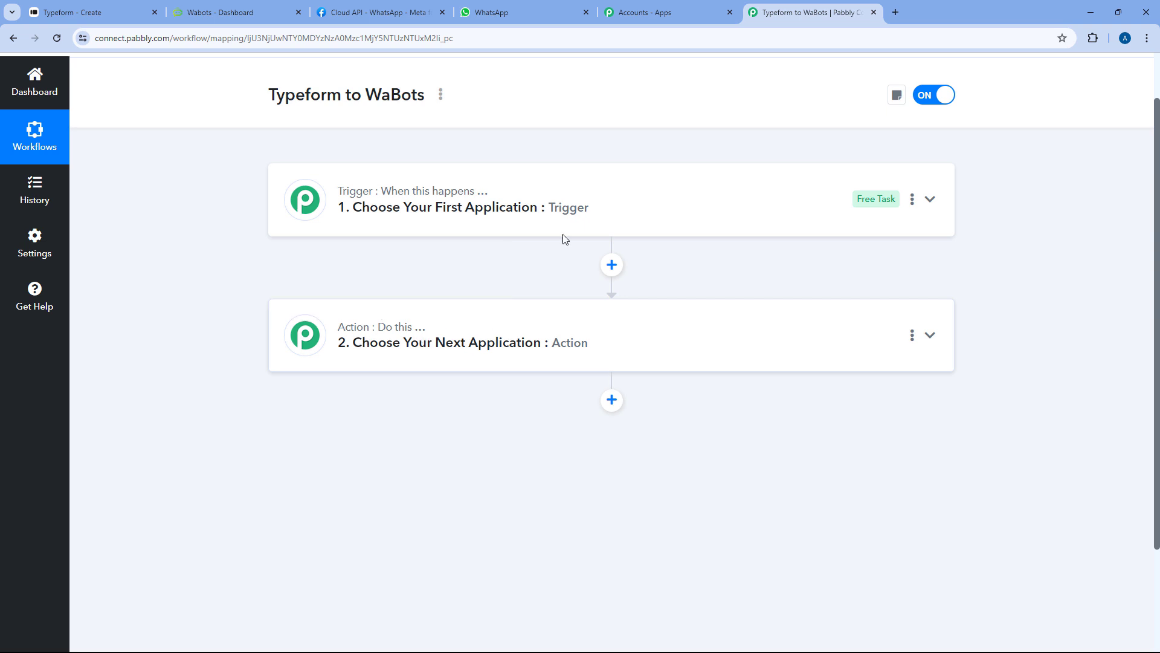
pyautogui.click(614, 199)
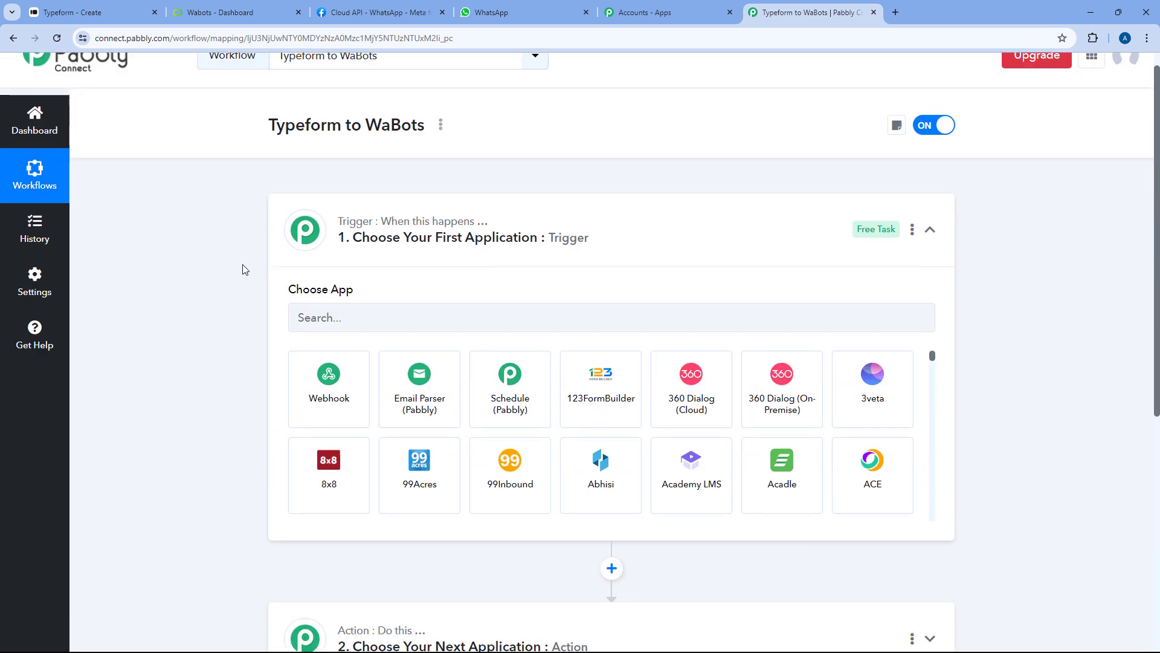
pyautogui.scroll(-1, 245, 269)
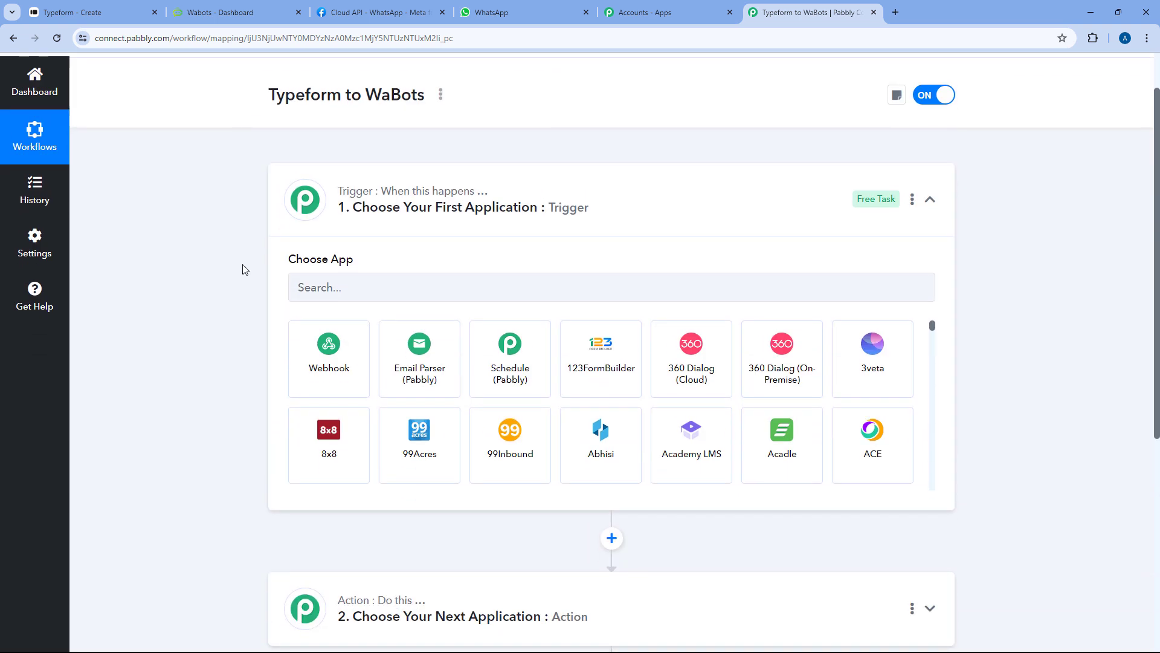
# Compare against the Typeform form editor, then focus the trigger's Choose App search box
pyautogui.click(144, 7)
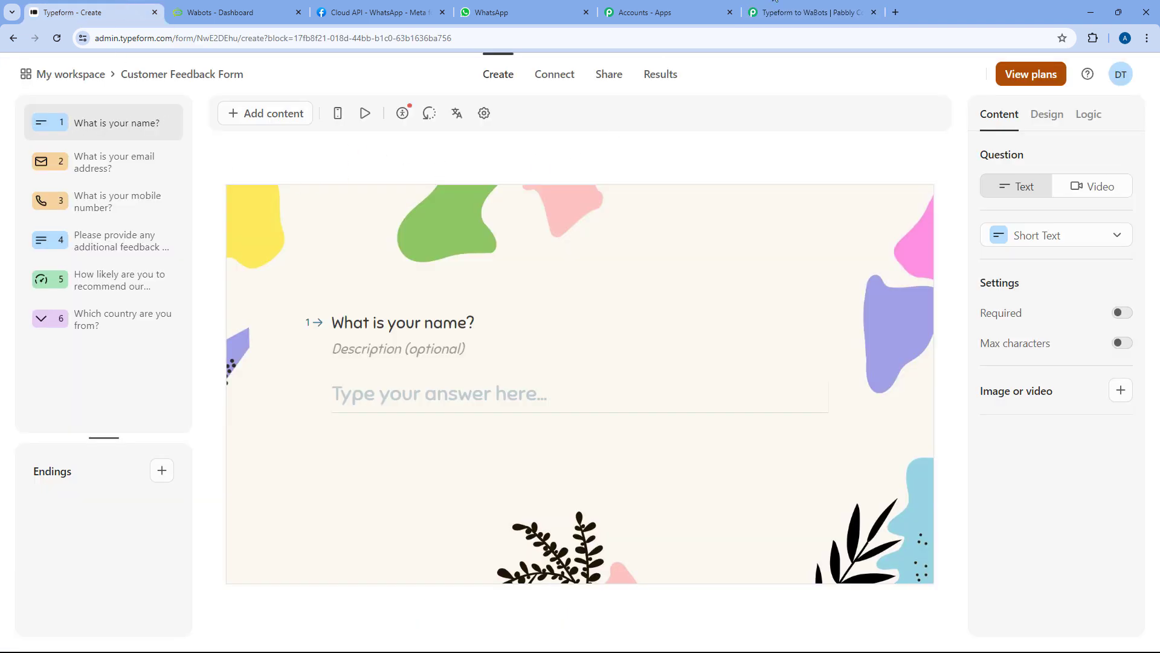
pyautogui.click(846, 7)
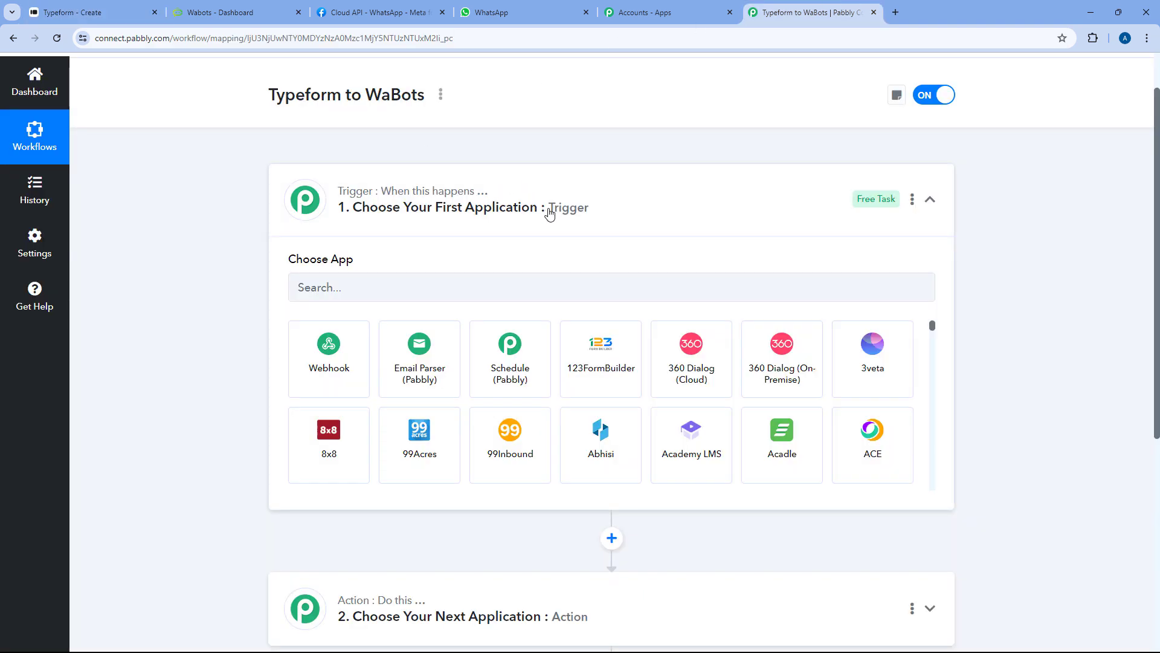
pyautogui.click(97, 10)
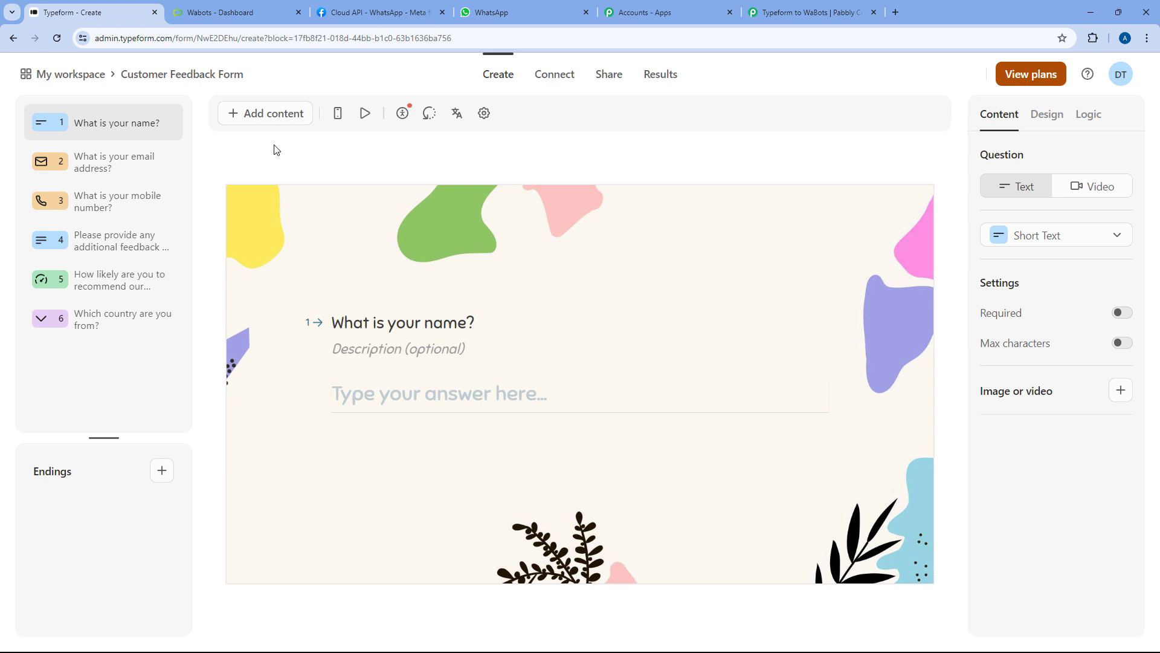
pyautogui.click(813, 11)
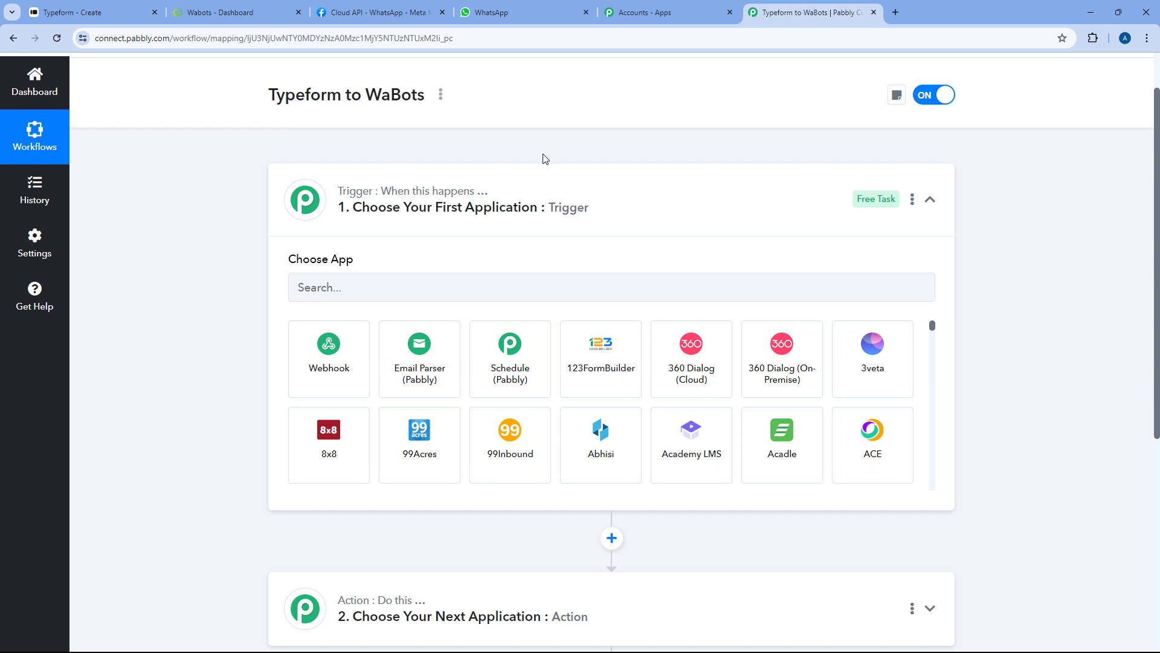
pyautogui.scroll(-3, 215, 179)
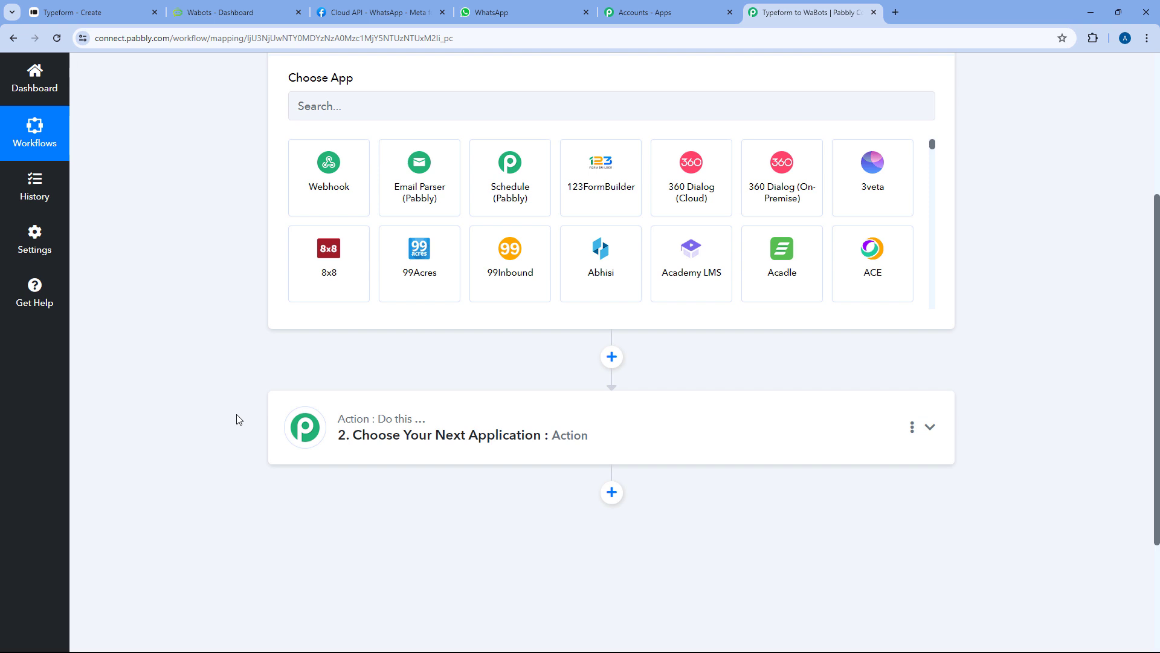
pyautogui.scroll(2, 223, 350)
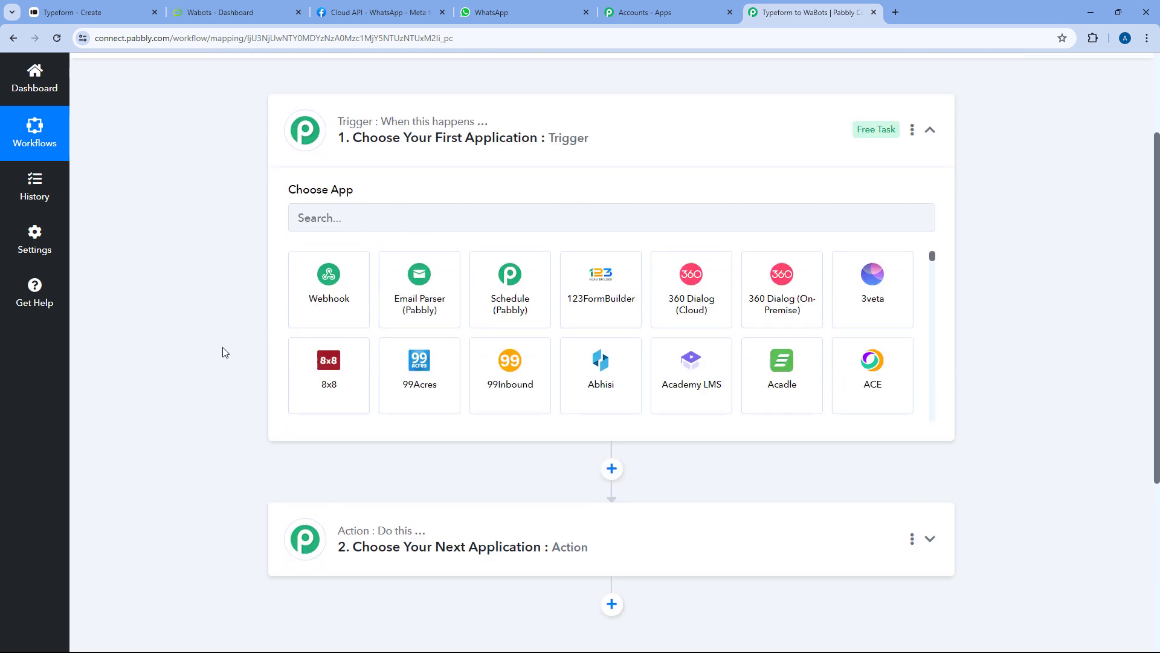
pyautogui.click(356, 222)
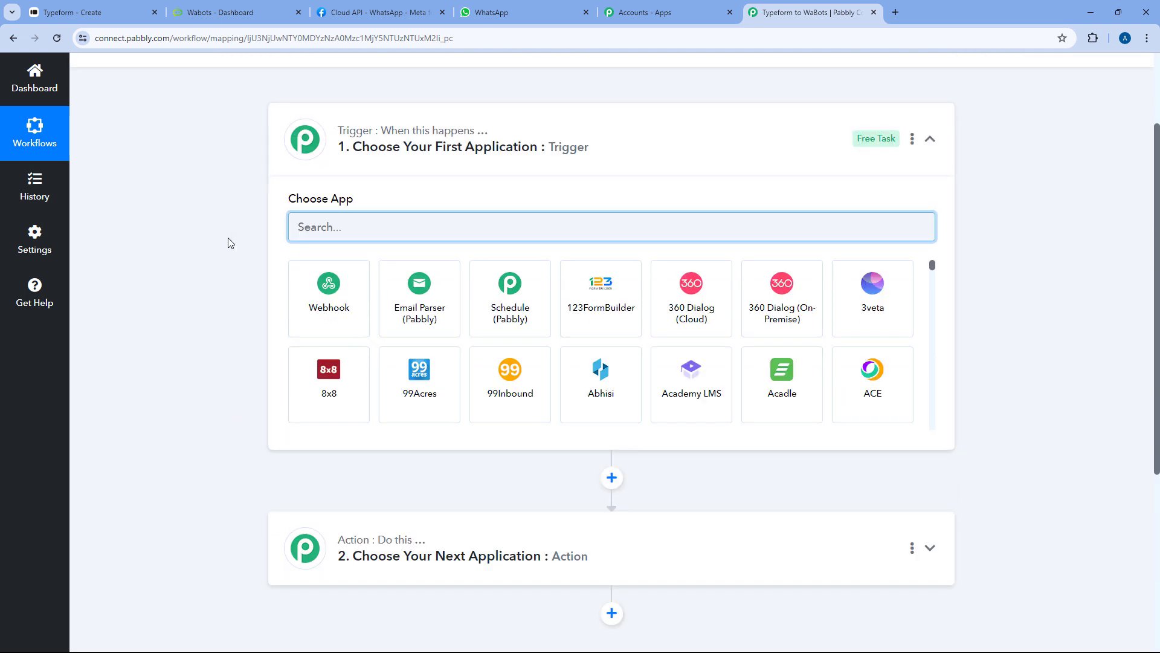
# Pick Typeform with the New Entry (BETA) trigger event and start connecting an account
pyautogui.write('Typeform')
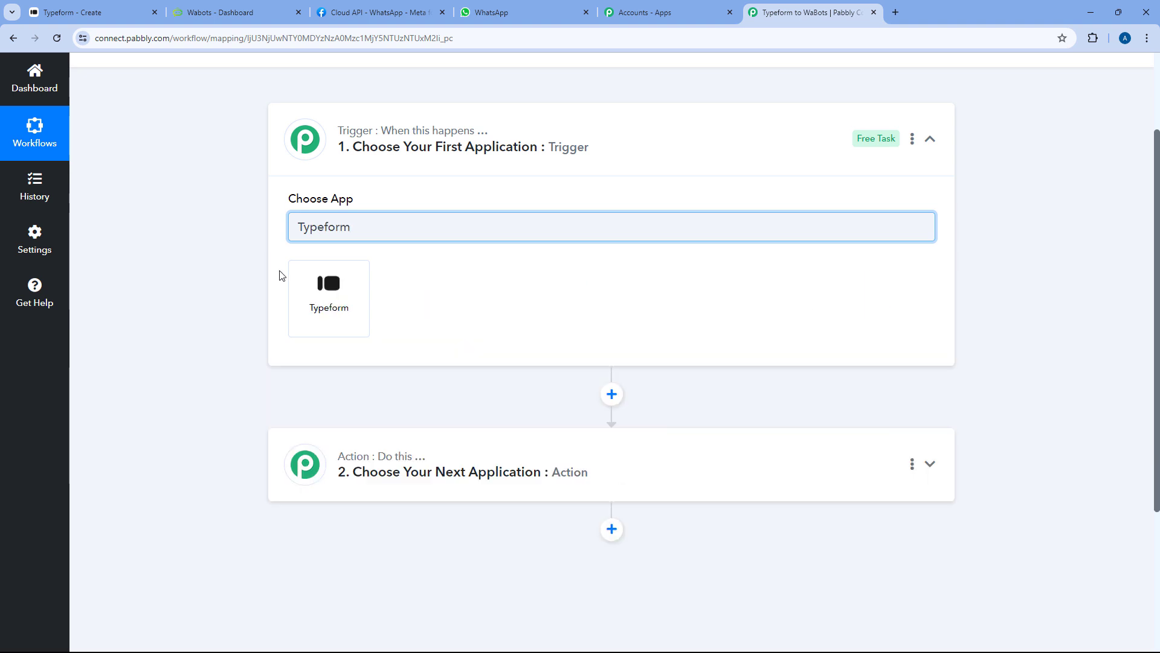
pyautogui.click(319, 290)
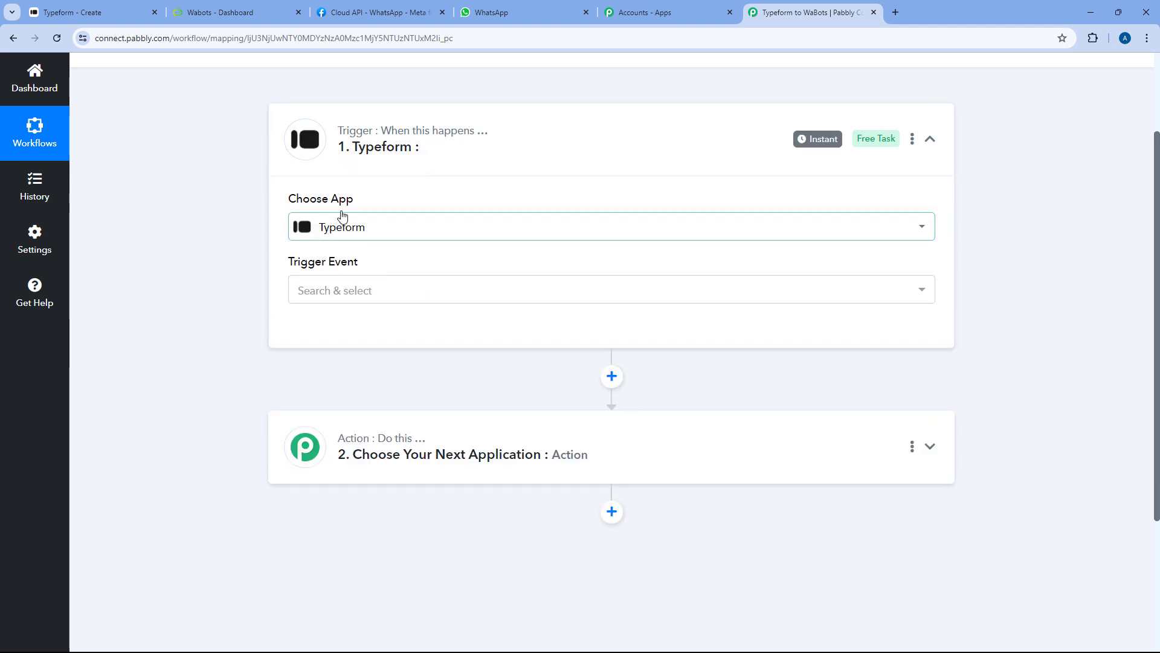
pyautogui.click(417, 287)
pyautogui.scroll(-1, 252, 277)
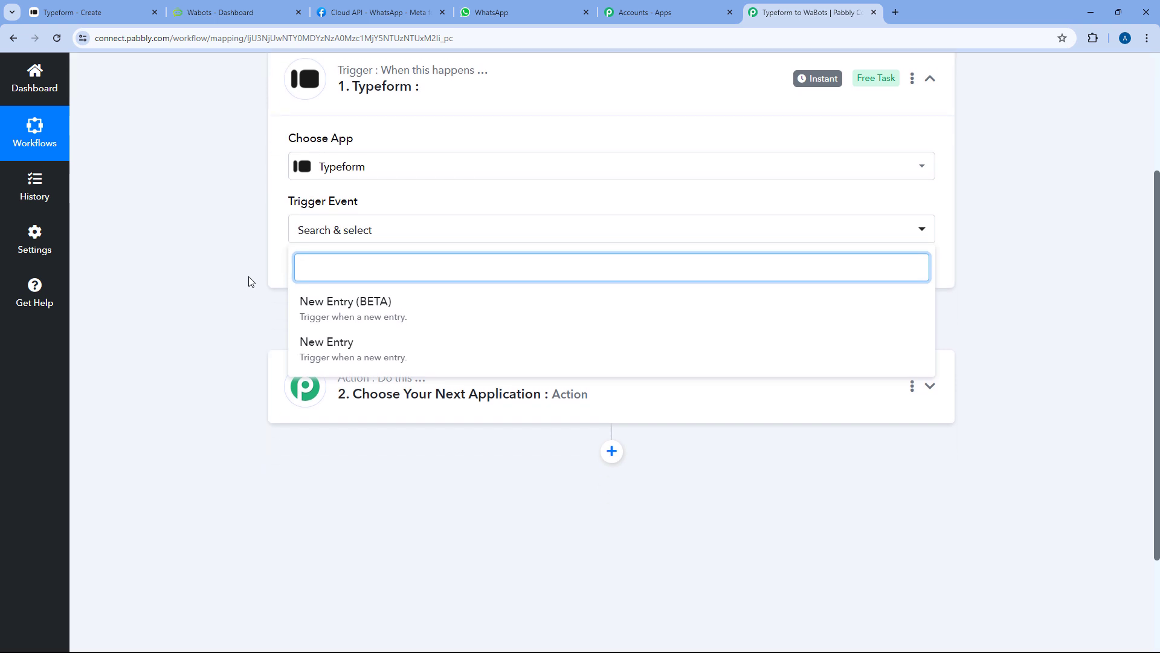
pyautogui.click(370, 308)
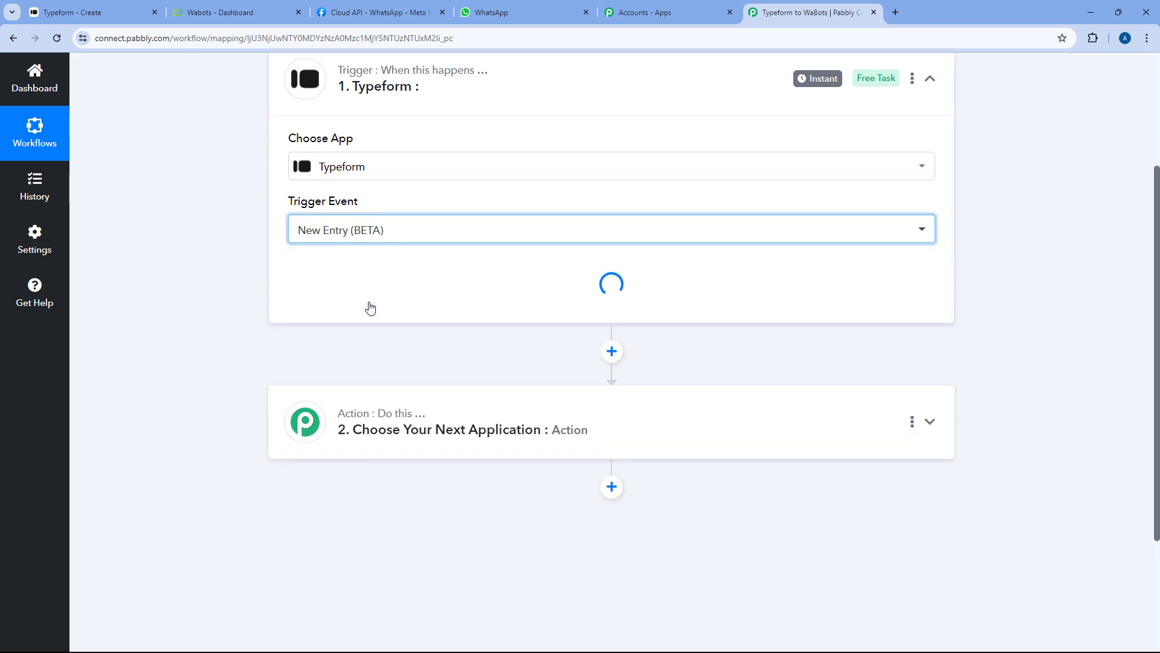
pyautogui.click(322, 272)
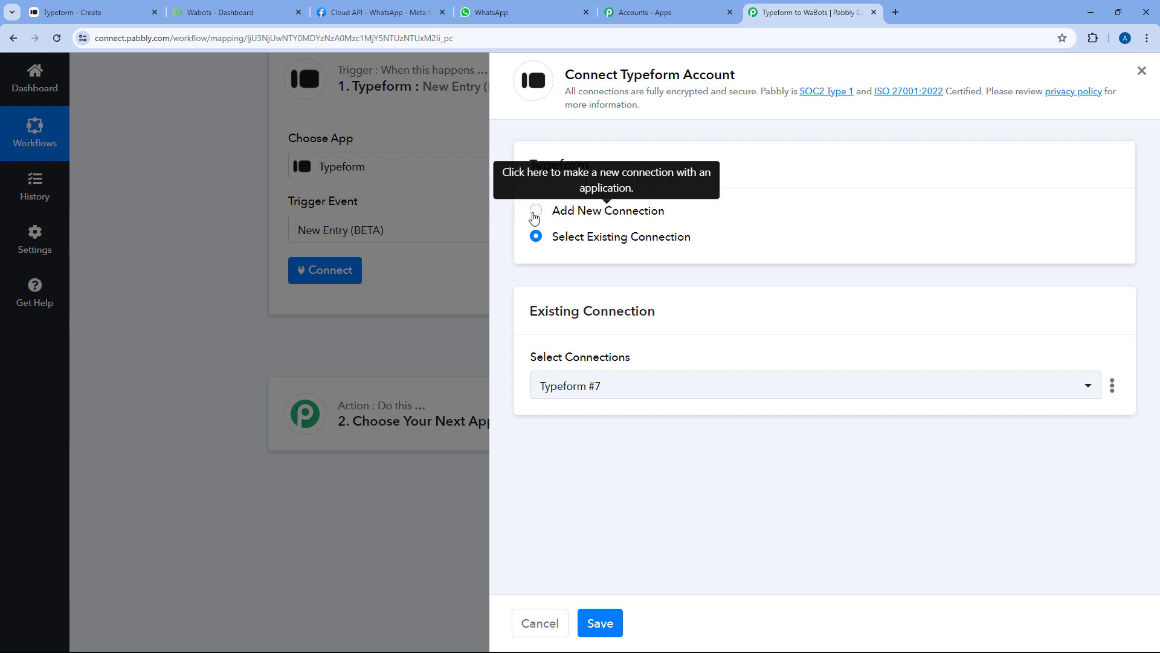
# Add a new Typeform connection and accept Pabbly's access request in the authorization popup
pyautogui.click(536, 210)
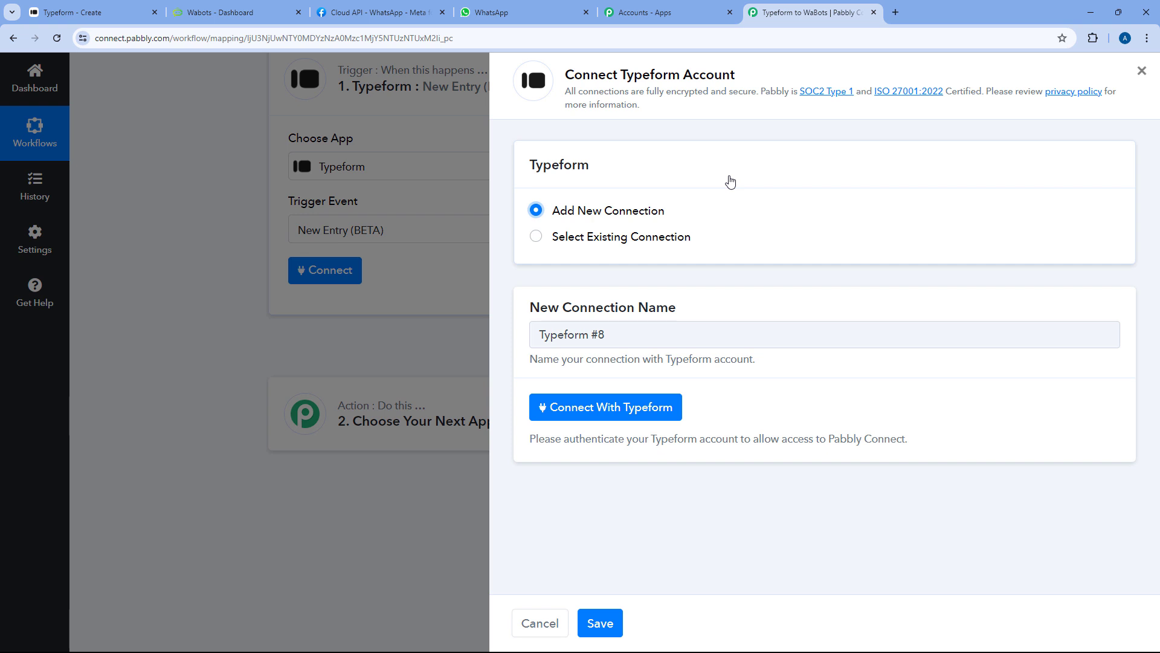
pyautogui.click(611, 407)
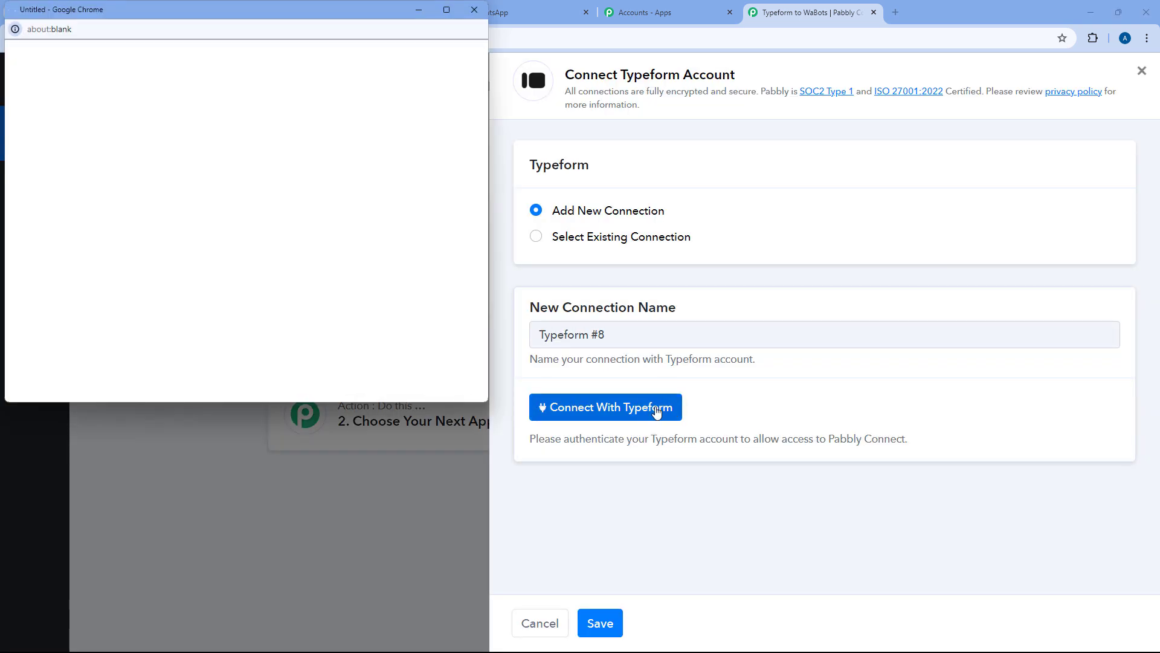
pyautogui.scroll(-10, 348, 187)
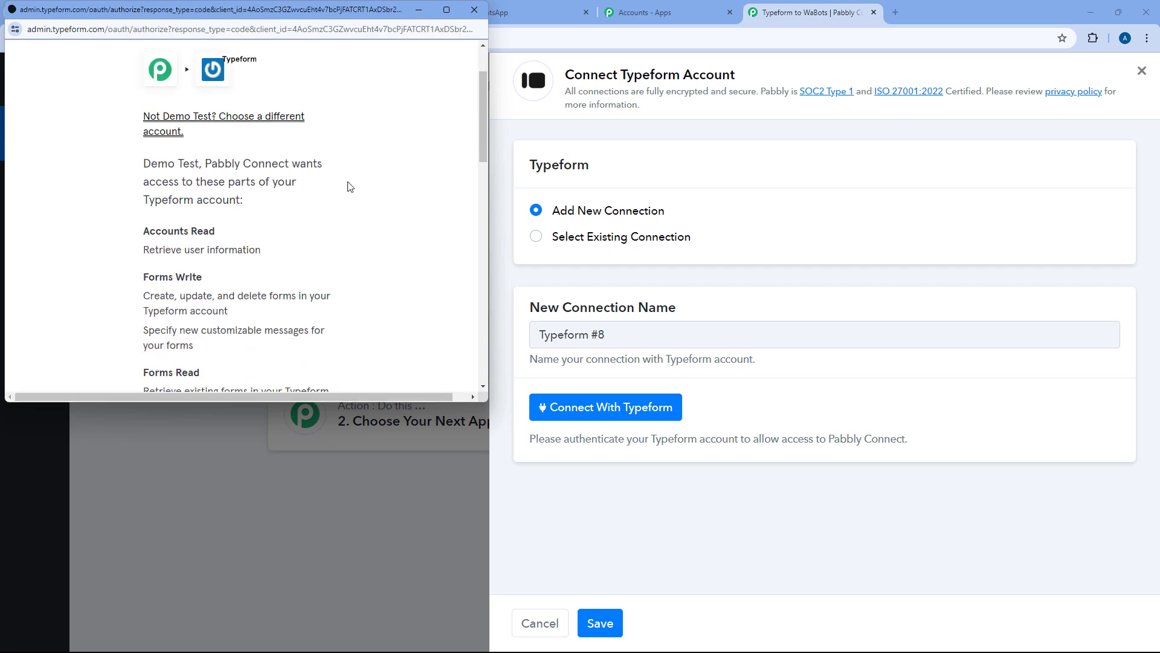
pyautogui.scroll(-3, 348, 188)
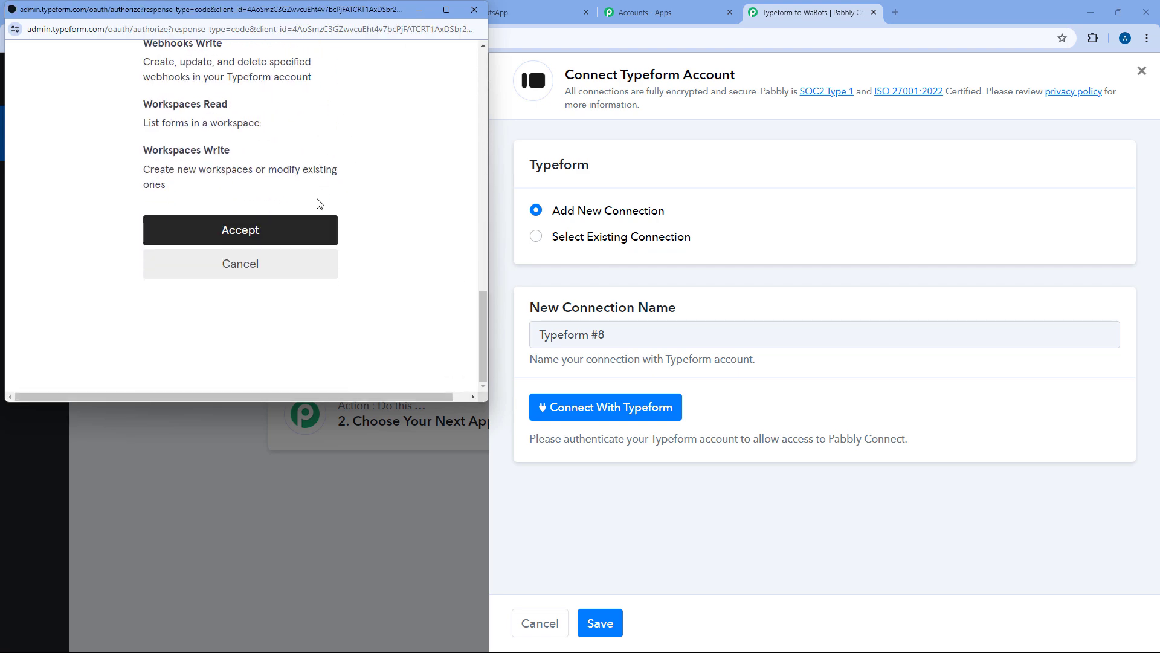
pyautogui.click(282, 240)
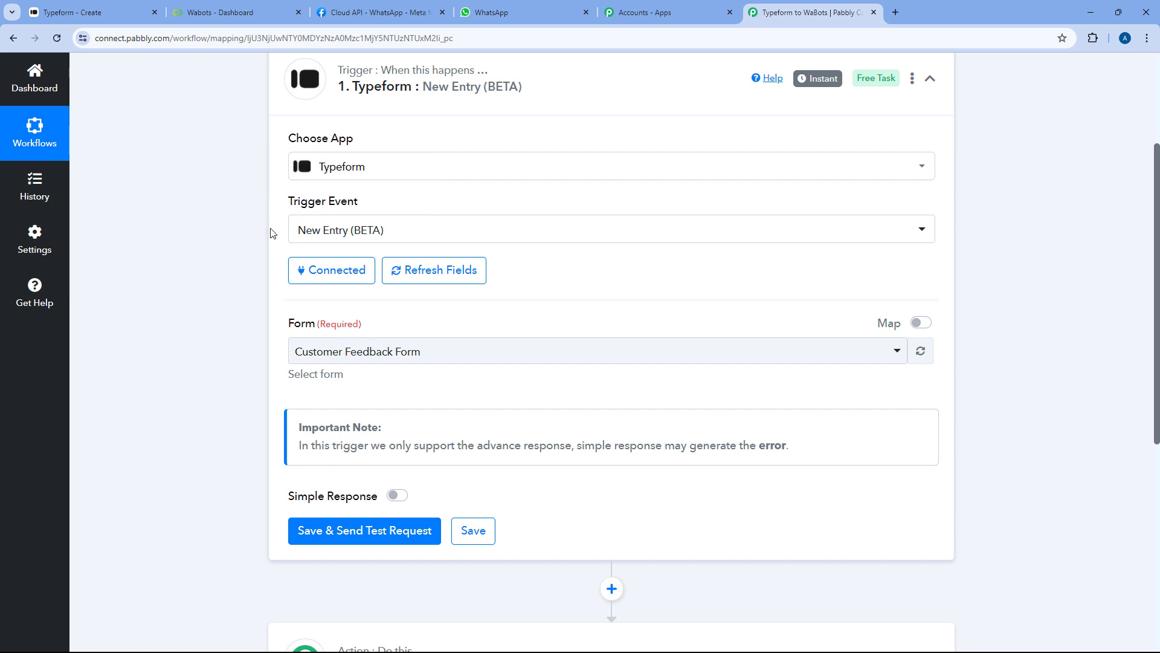
# Keep Customer Feedback Form as the trigger form, then save and send a test request
pyautogui.scroll(-1, 252, 316)
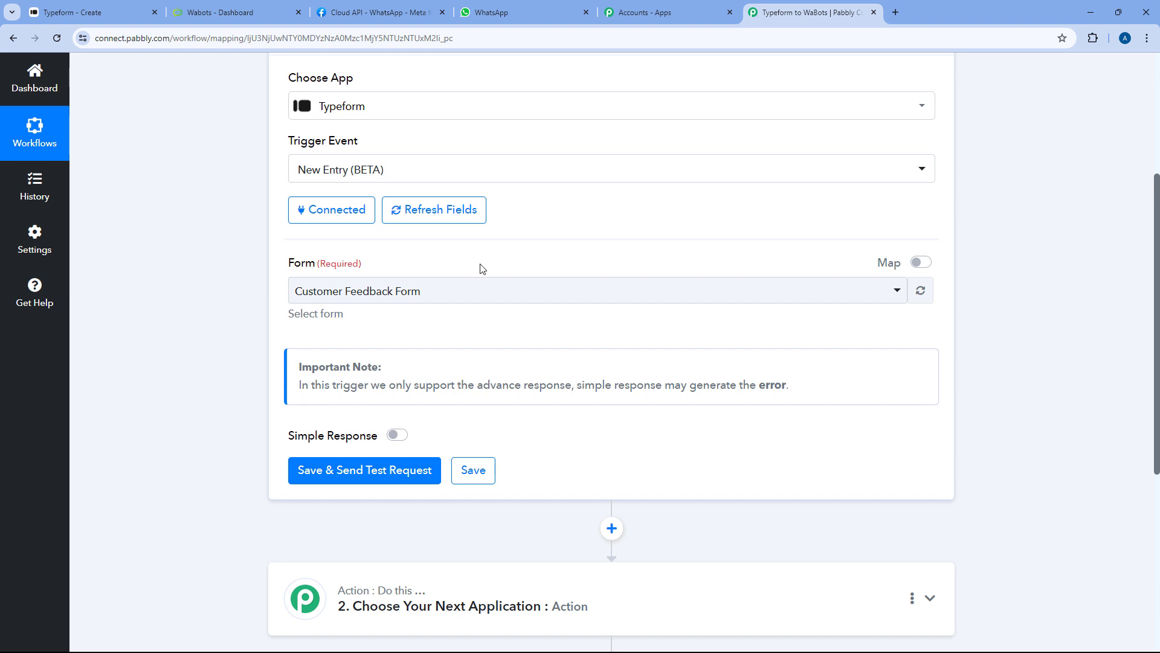
pyautogui.click(495, 291)
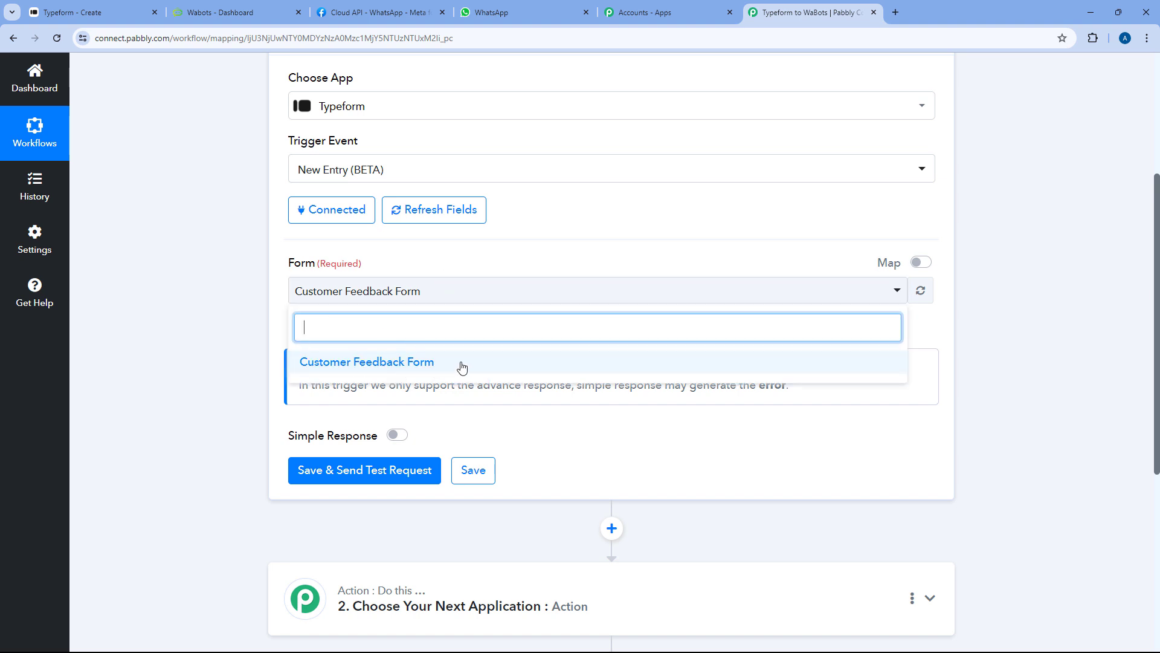
pyautogui.click(111, 8)
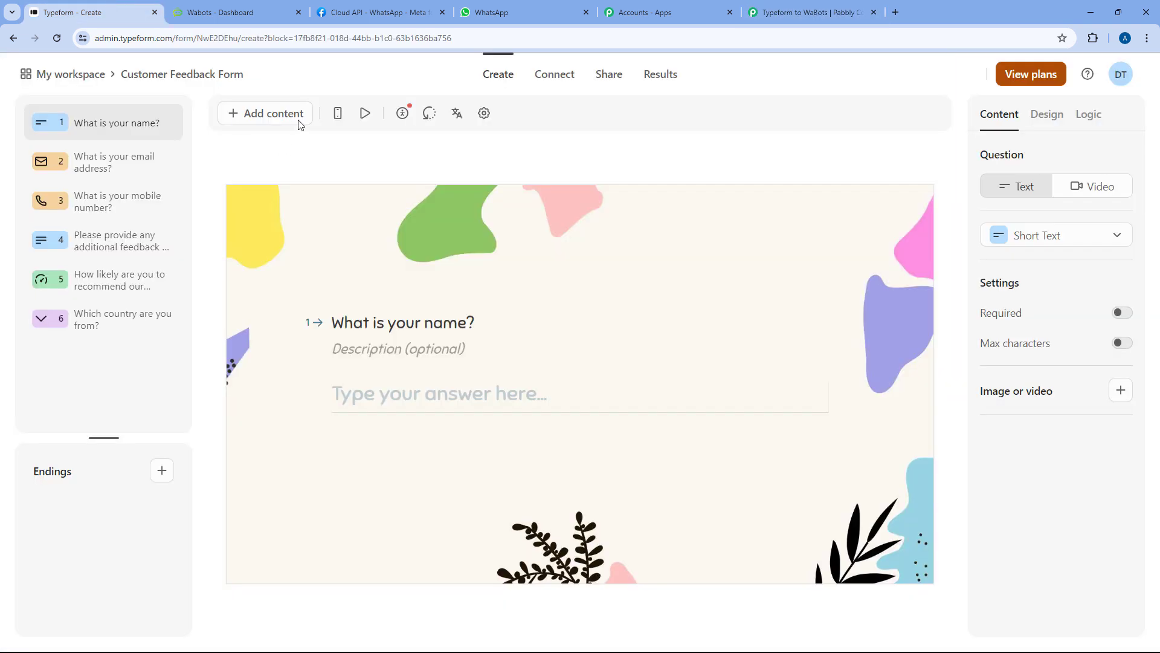
pyautogui.click(775, 8)
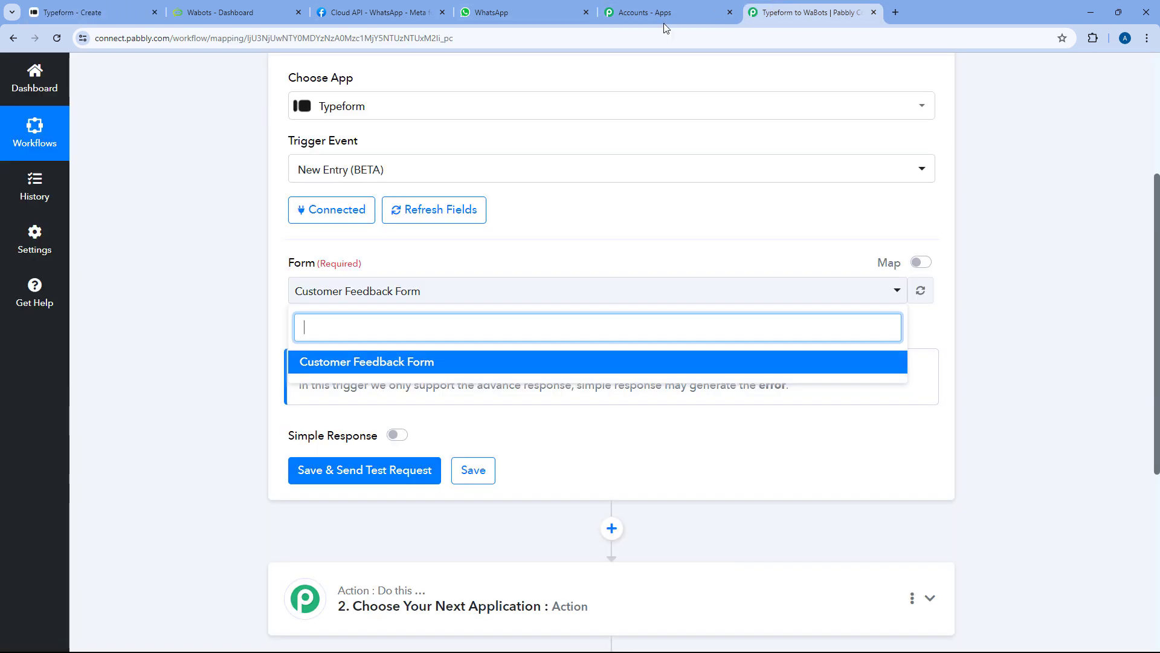
pyautogui.click(421, 363)
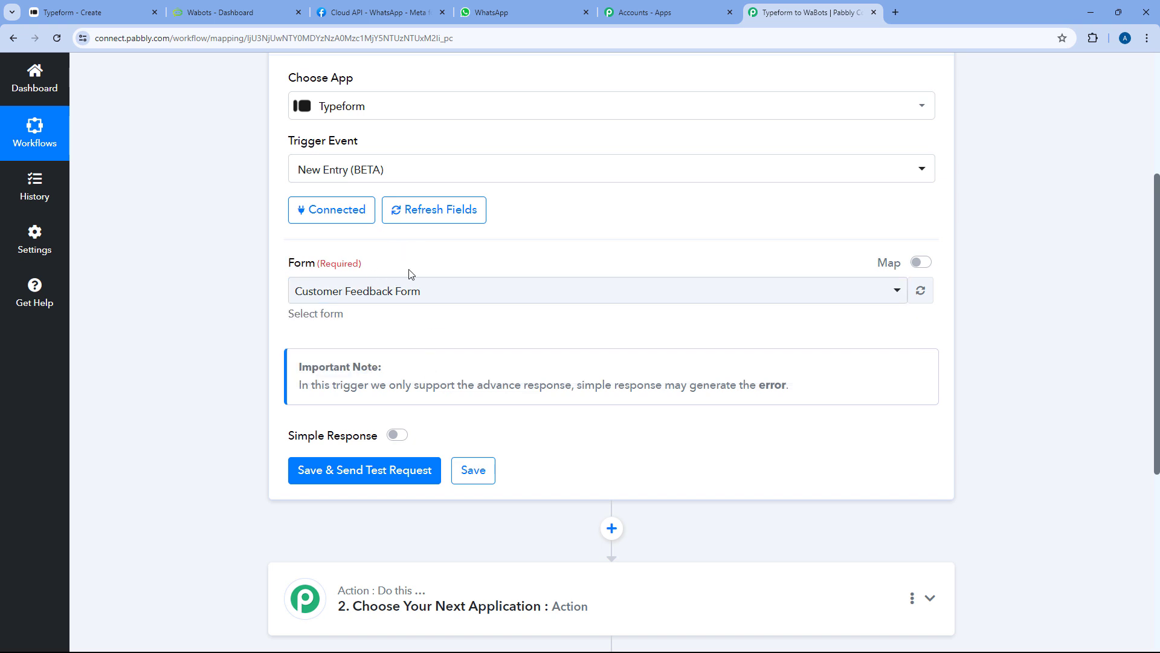
pyautogui.scroll(-2, 407, 270)
pyautogui.click(405, 348)
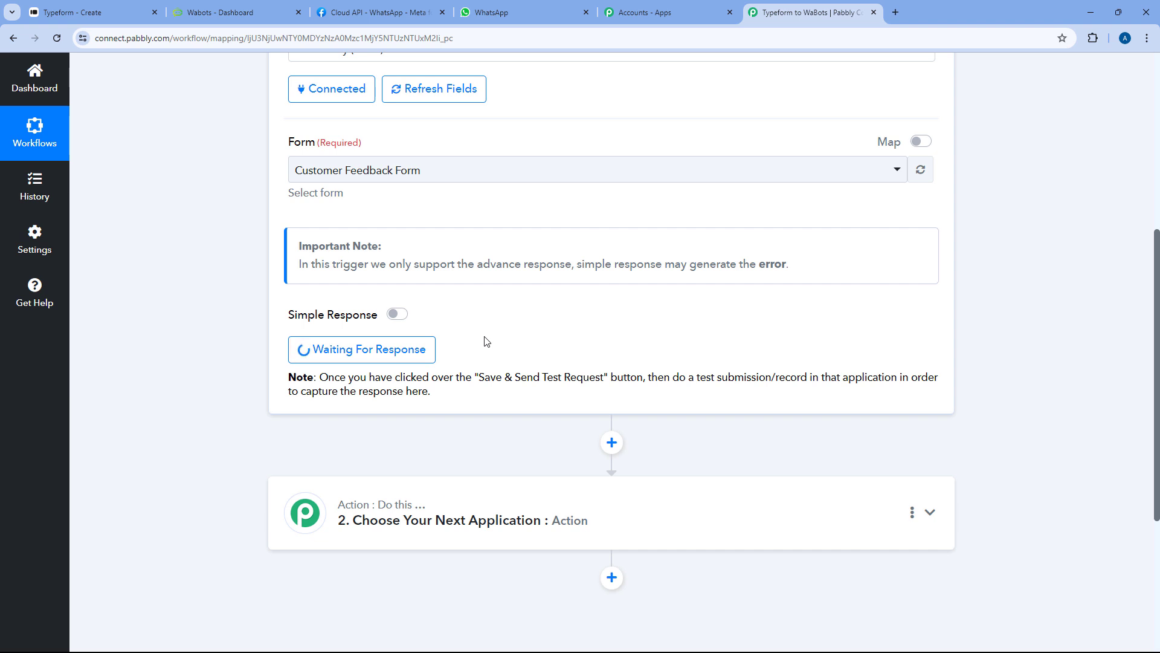
# Copy the Customer Feedback Form's public link and load it in a new tab
pyautogui.click(91, 12)
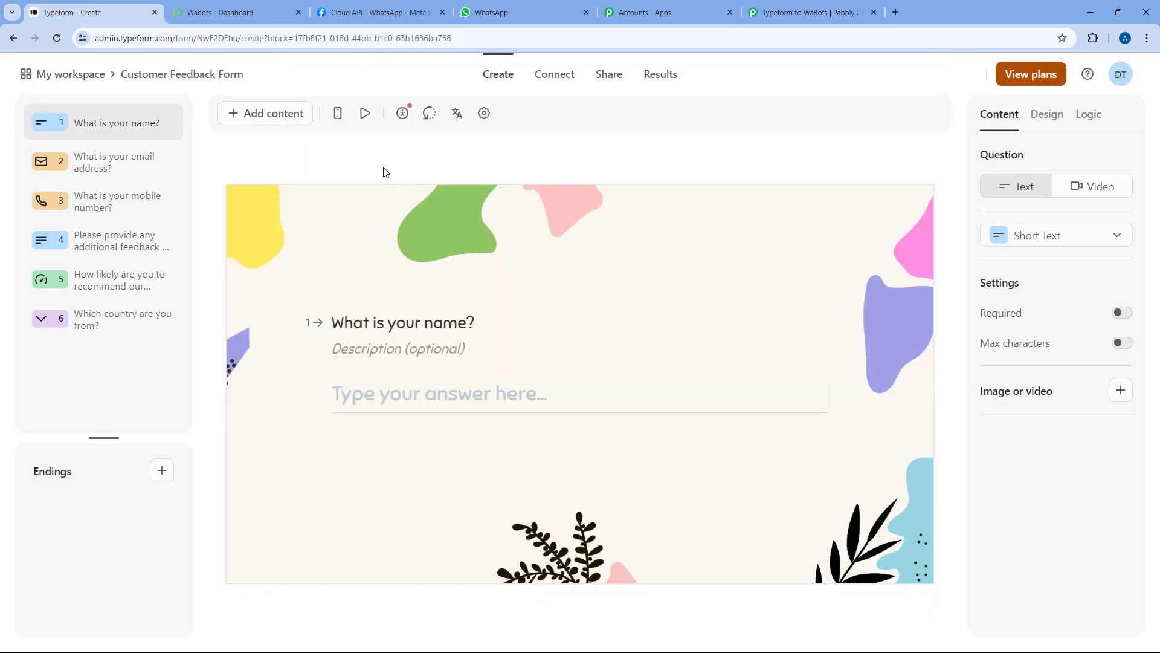
pyautogui.click(617, 77)
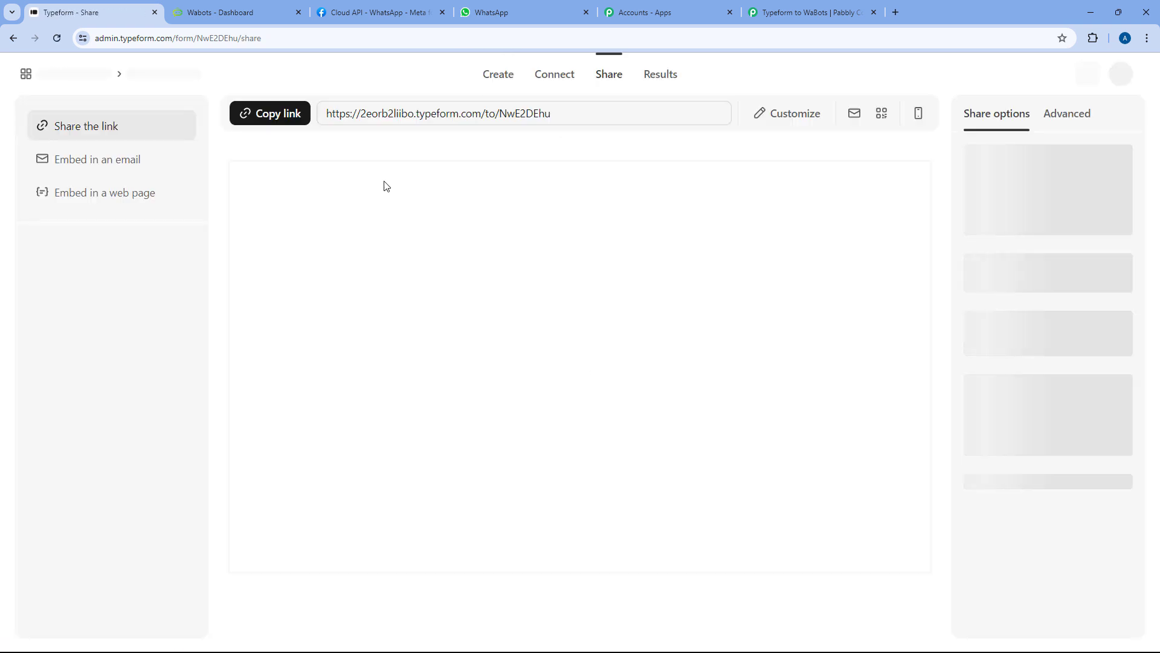
pyautogui.click(280, 116)
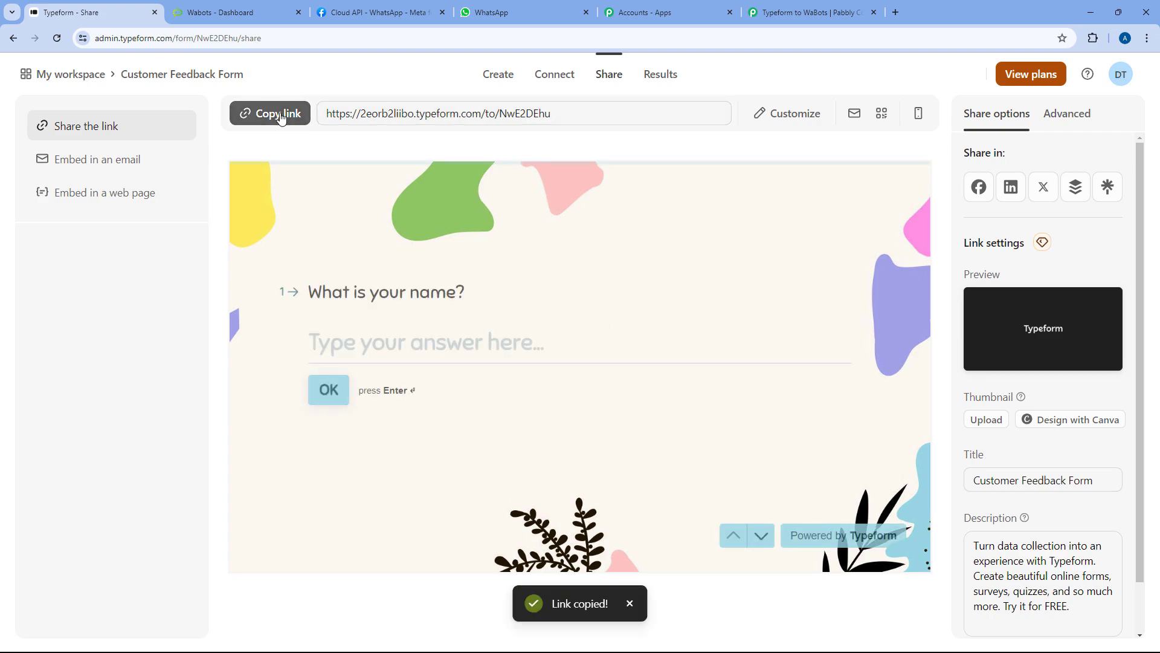
pyautogui.hotkey('ctrl', 't')
pyautogui.hotkey('ctrl', 'v')
pyautogui.press('Return')
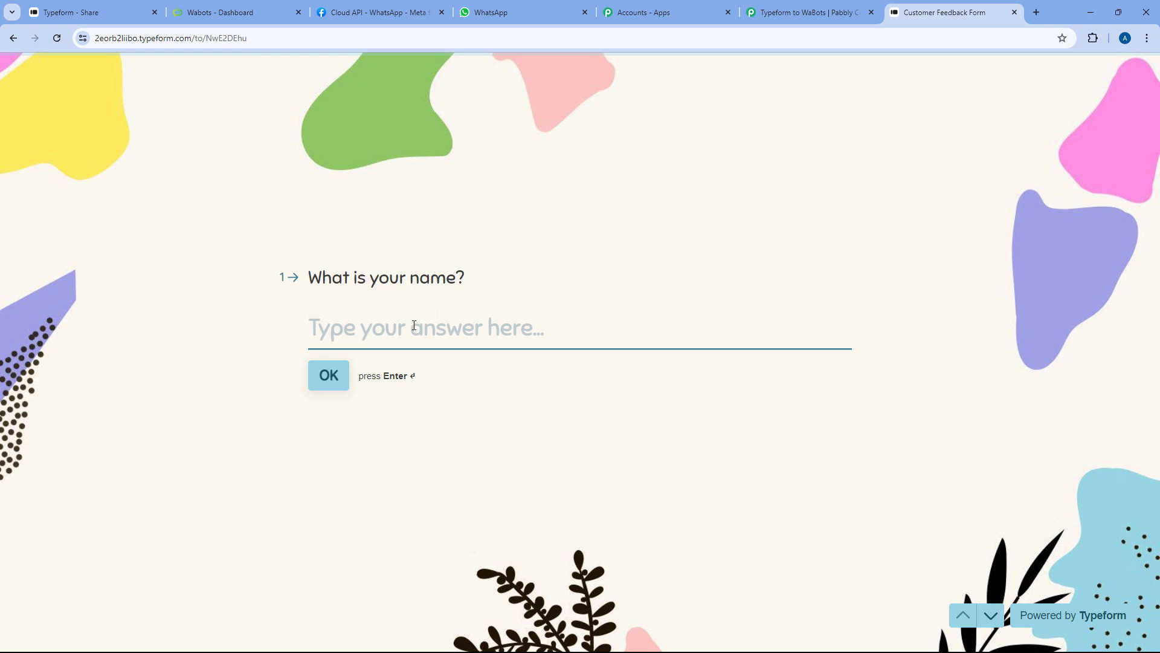
# Answer the name and email questions with a test name and test email address
pyautogui.write('Test User')
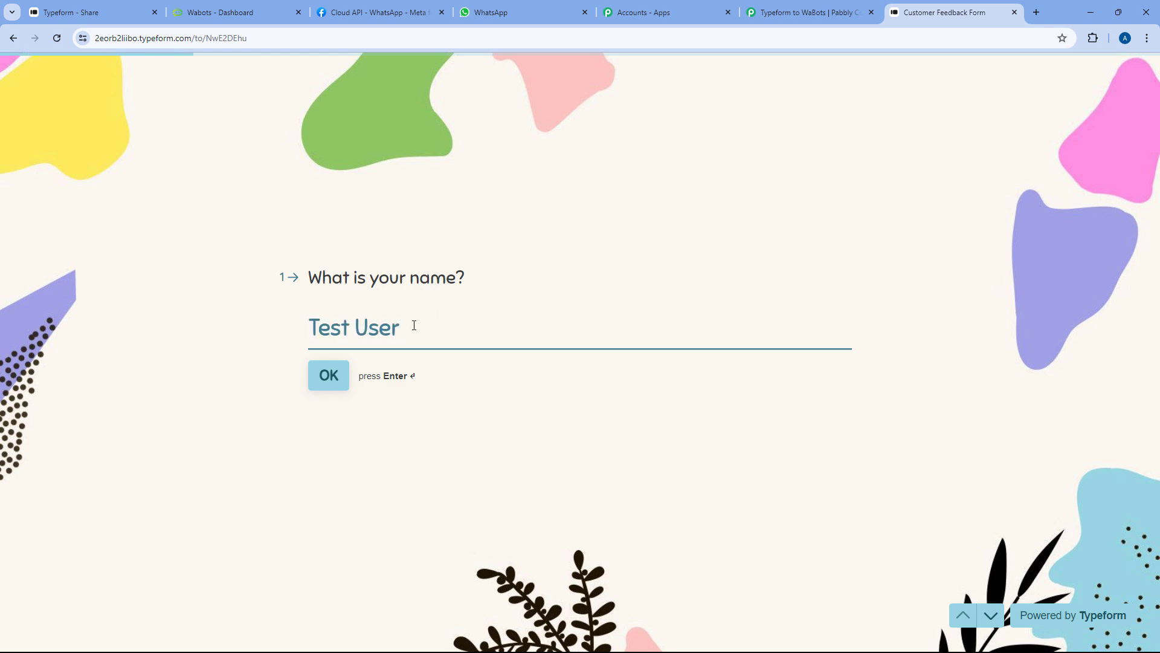
pyautogui.press('Return')
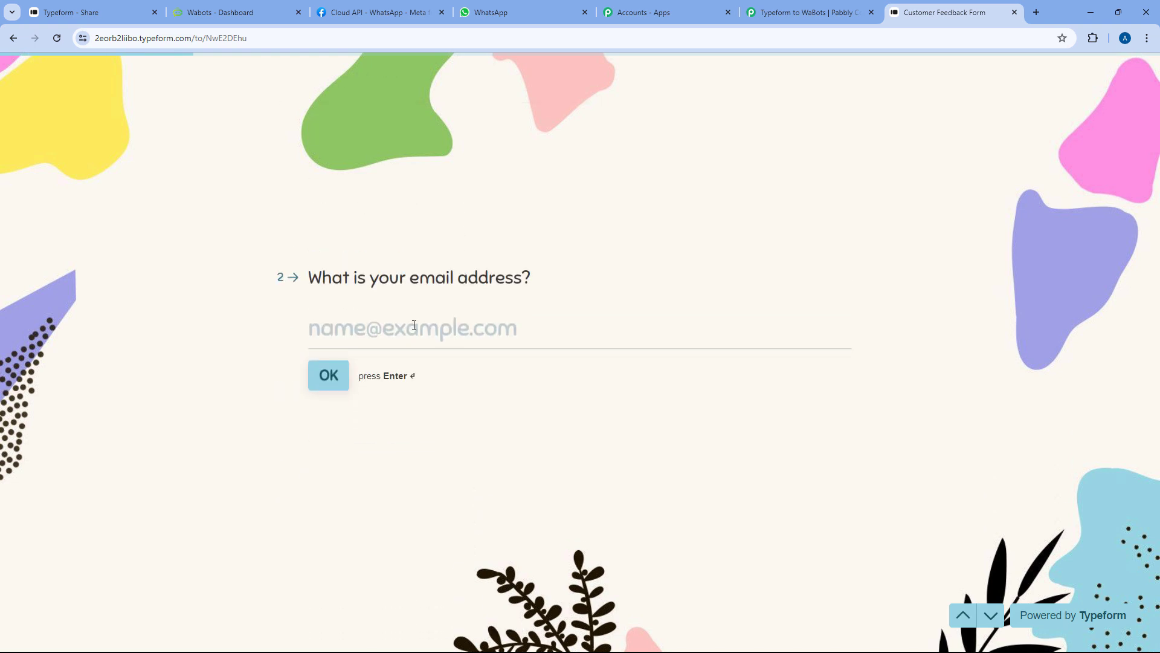
pyautogui.write('test@p')
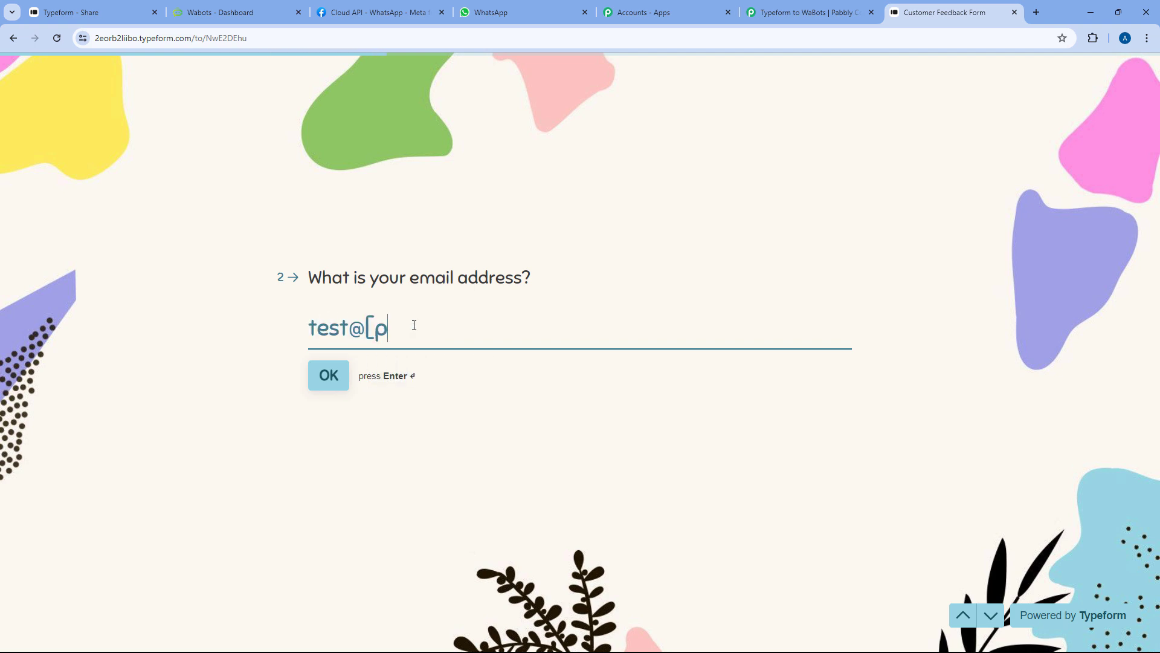
pyautogui.write('a')
pyautogui.press('Down')
pyautogui.press('Return')
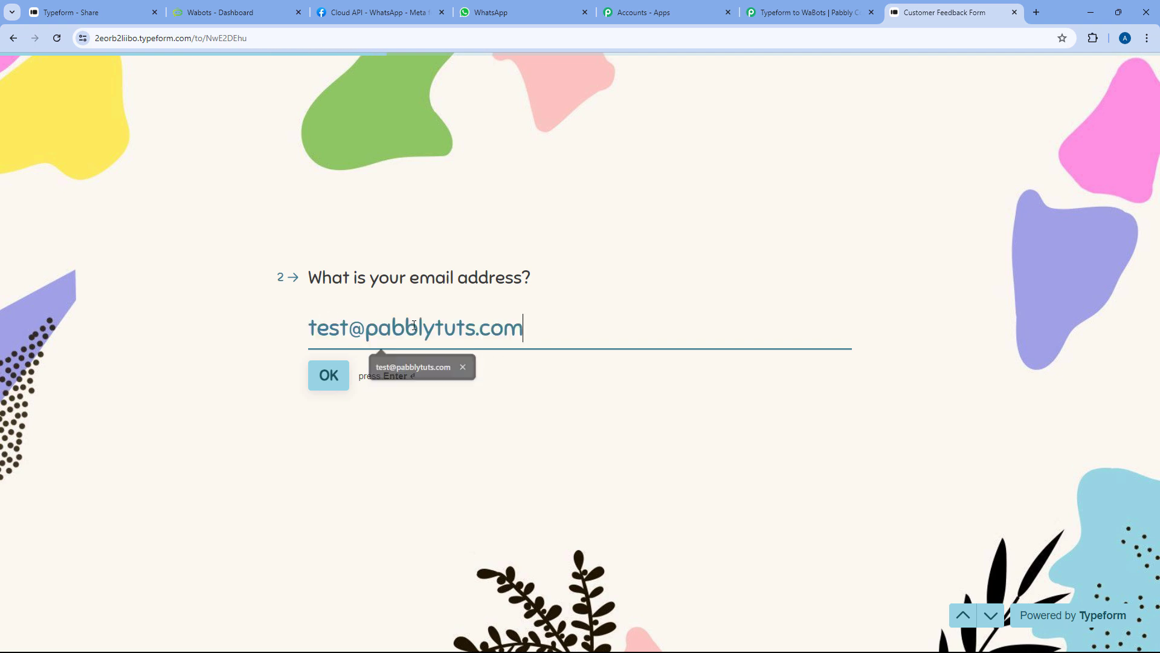
pyautogui.press('Return')
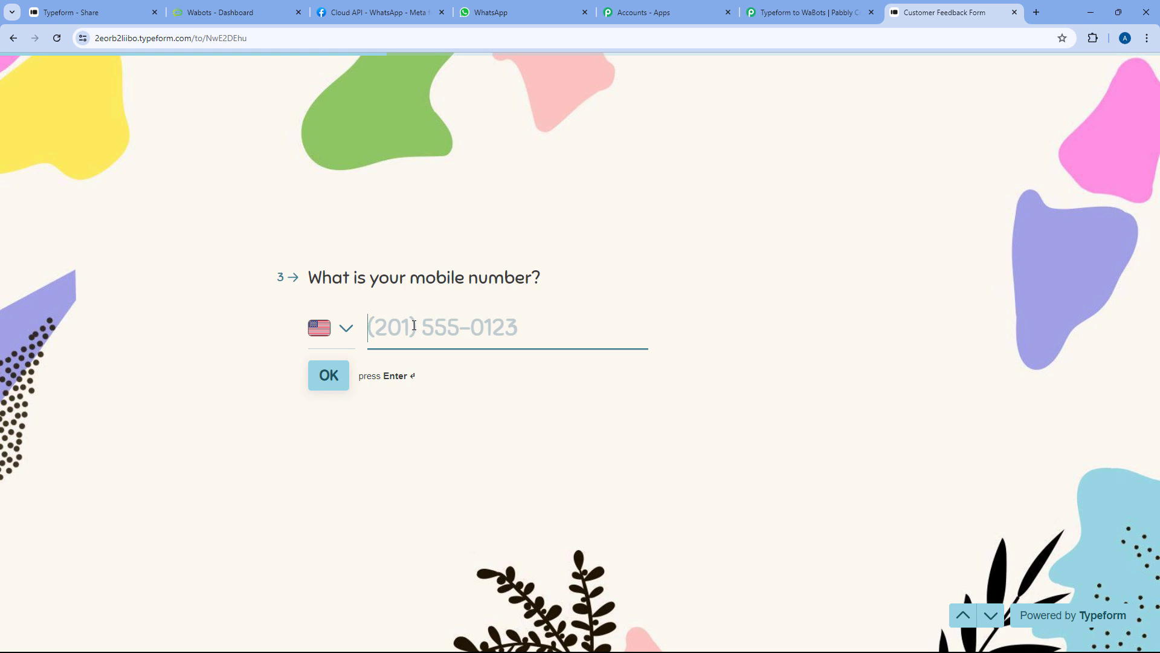
# Enter a test mobile number using the India country code
pyautogui.write('1 (234) 5')
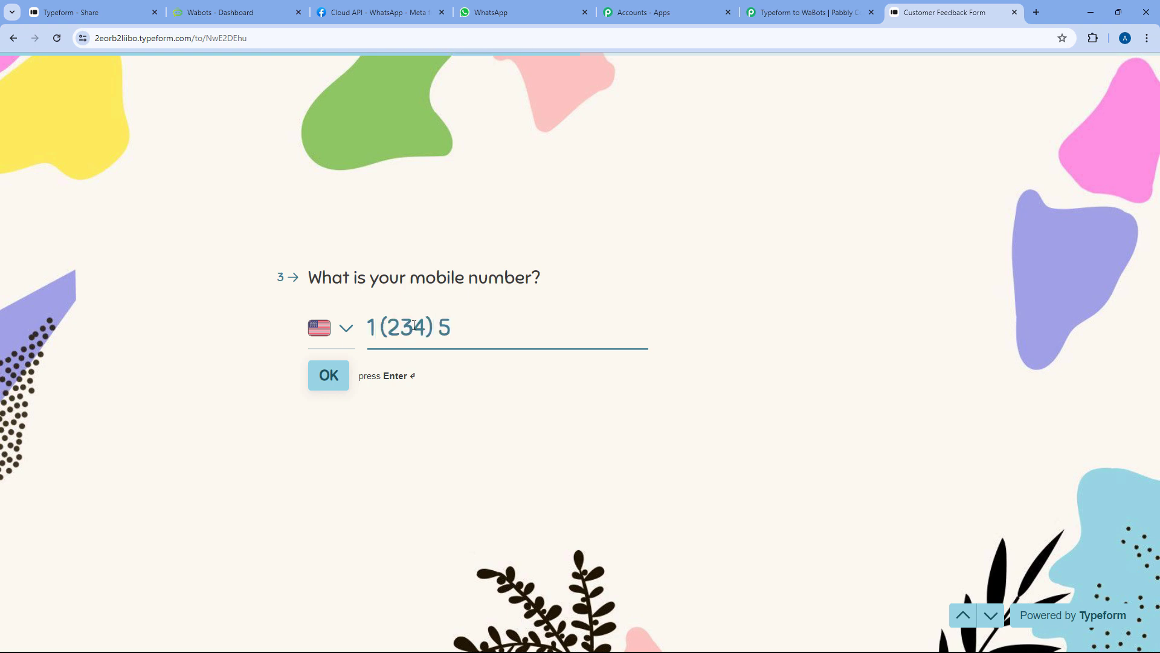
pyautogui.write('89-0')
pyautogui.click(351, 332)
pyautogui.write('Ind')
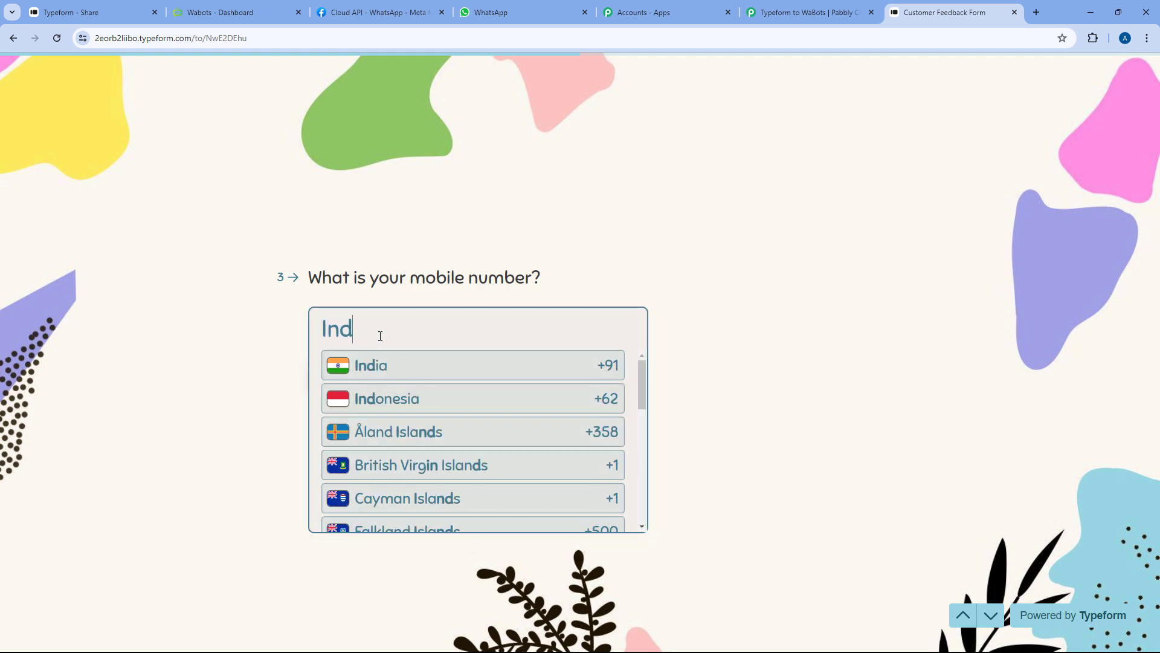
pyautogui.click(408, 374)
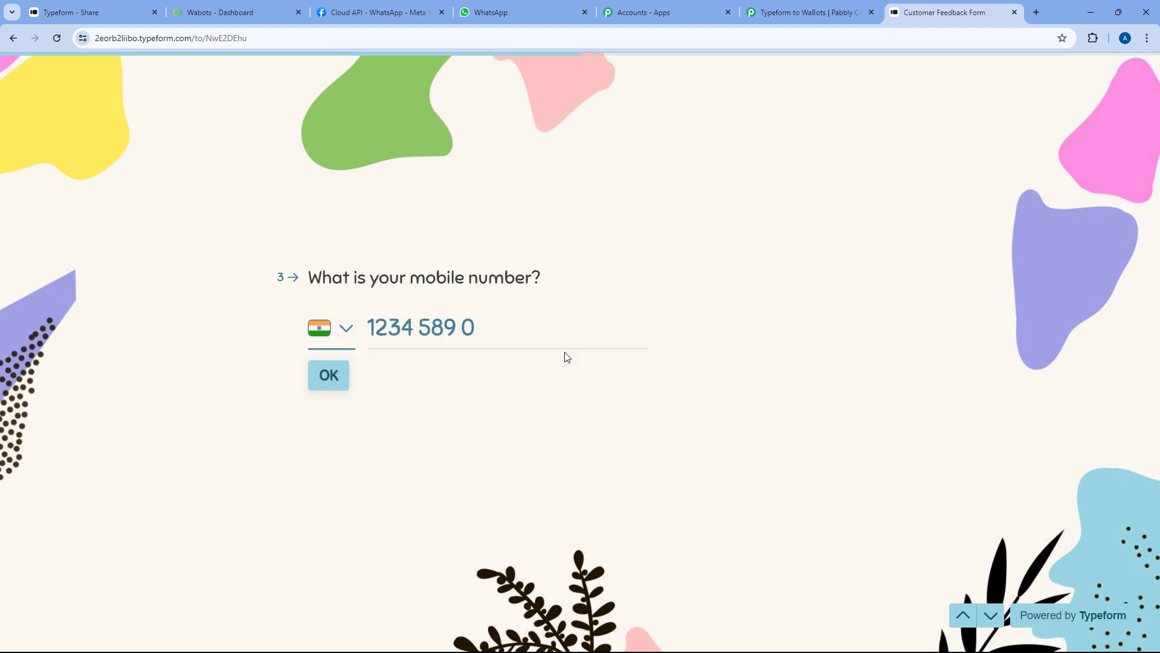
pyautogui.click(482, 328)
pyautogui.write('6')
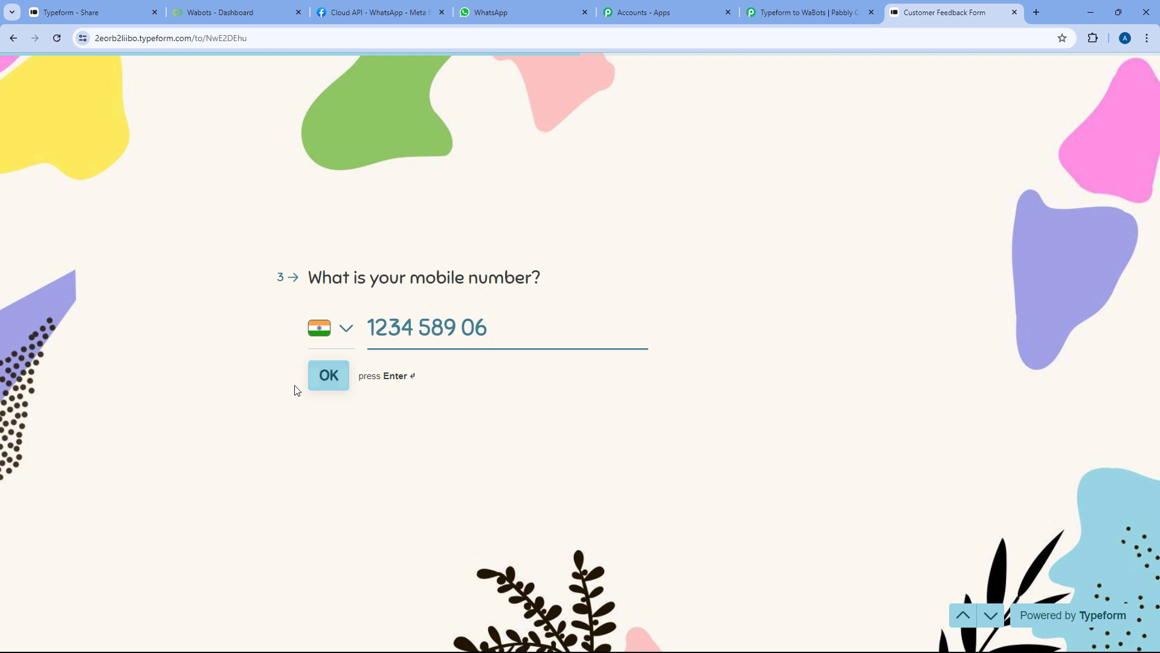
pyautogui.click(328, 376)
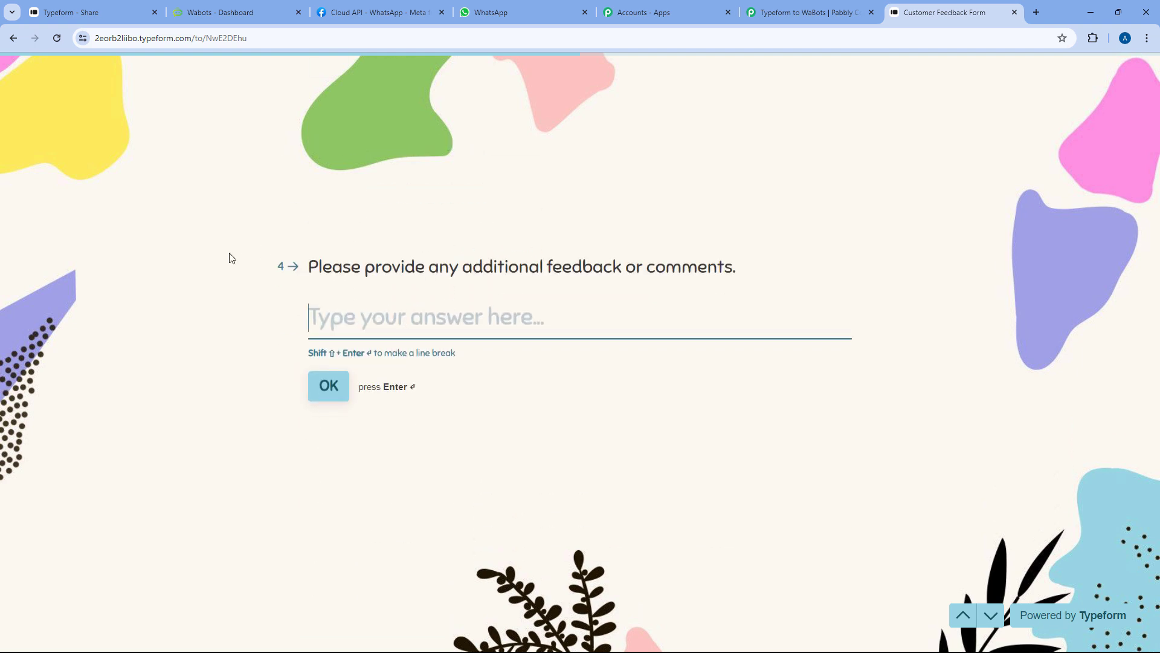
# Give the feedback 'We are setting up this automation.' and a recommendation rating of 8
pyautogui.write('We are set')
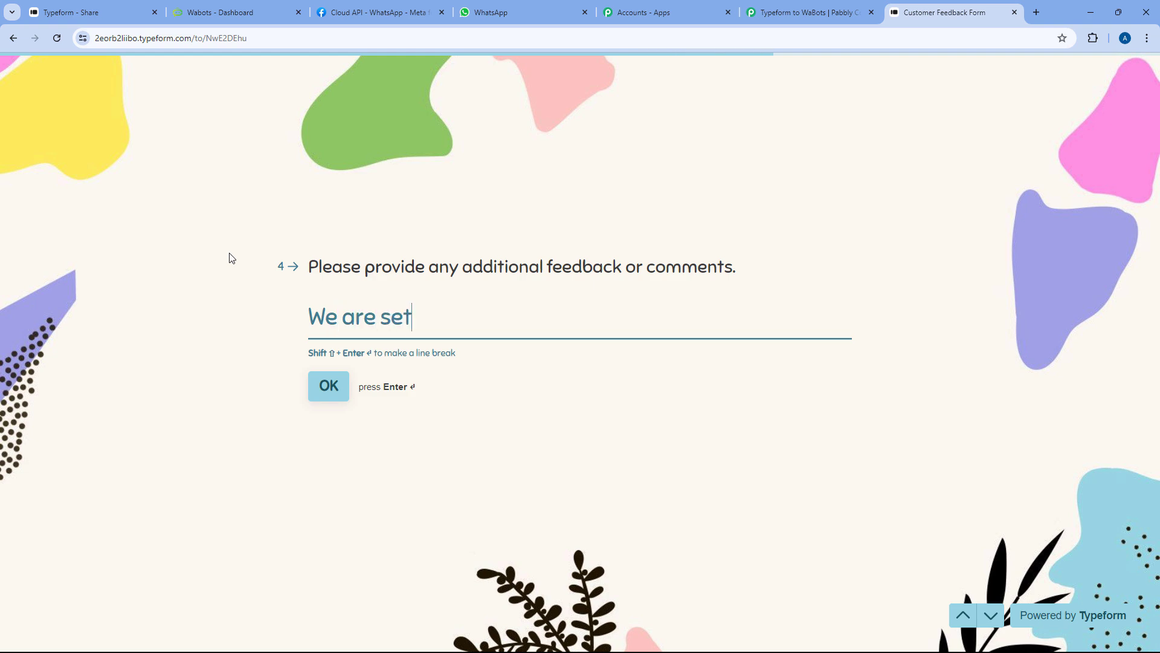
pyautogui.write('ting up ')
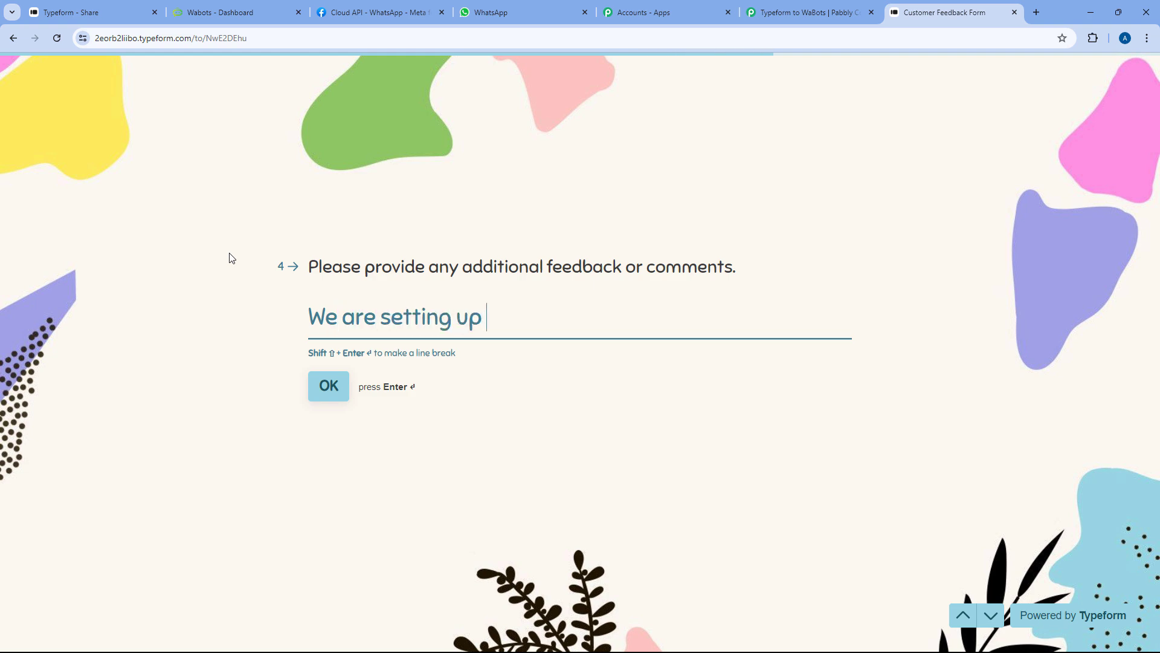
pyautogui.write('this autom')
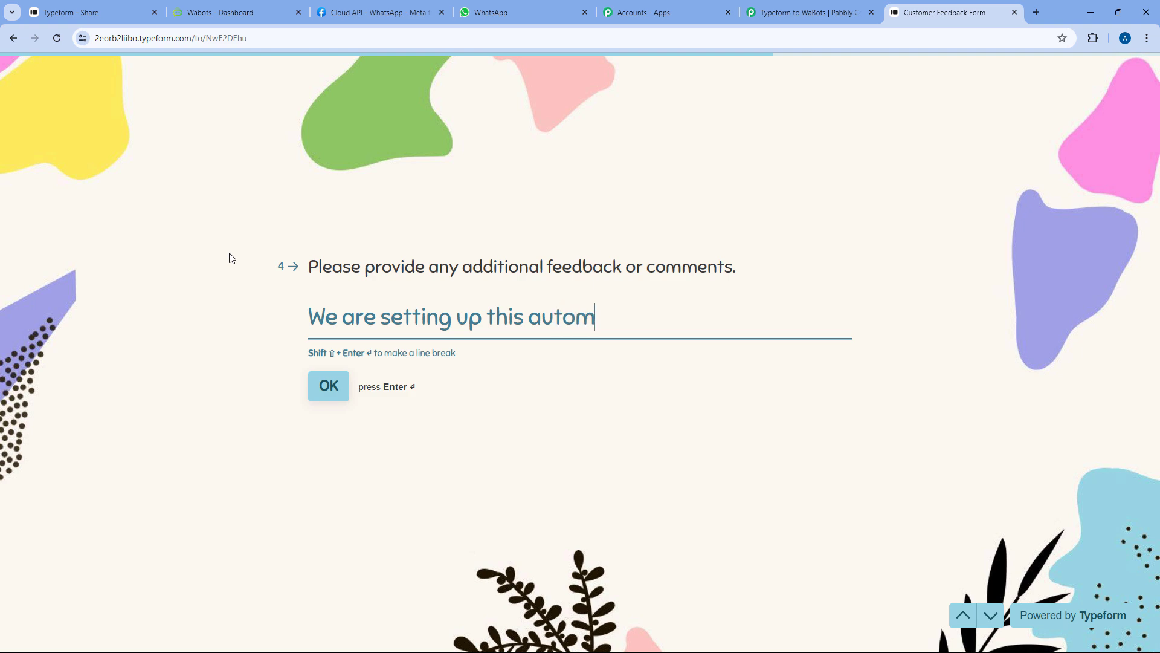
pyautogui.write('ation.')
pyautogui.press('Return')
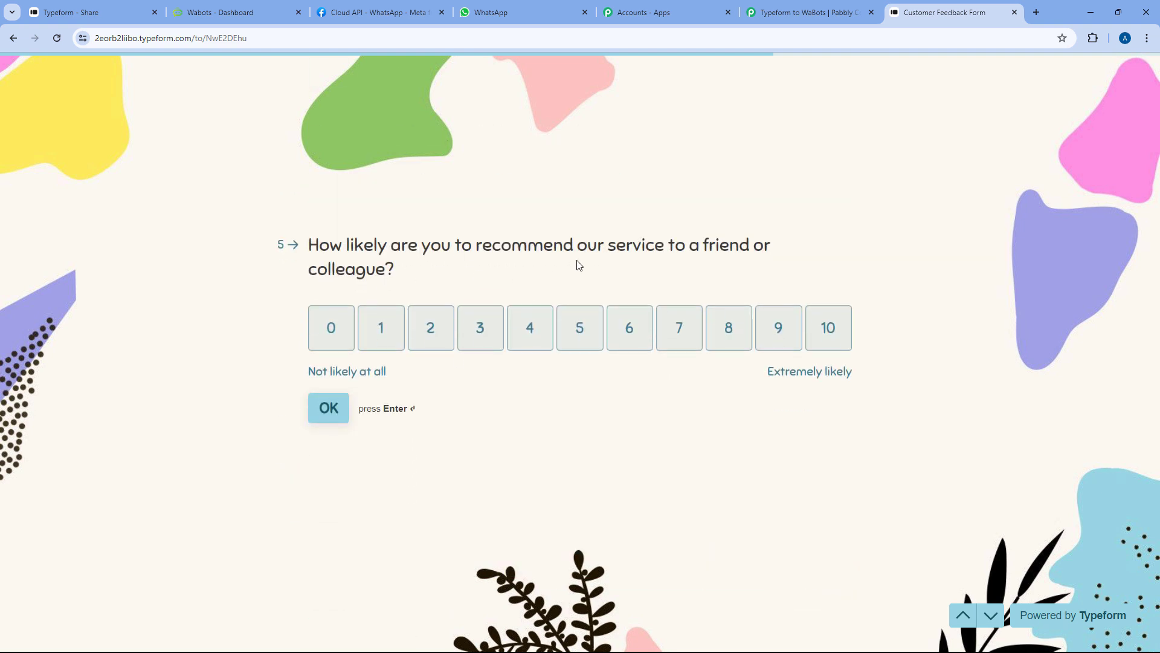
pyautogui.click(713, 344)
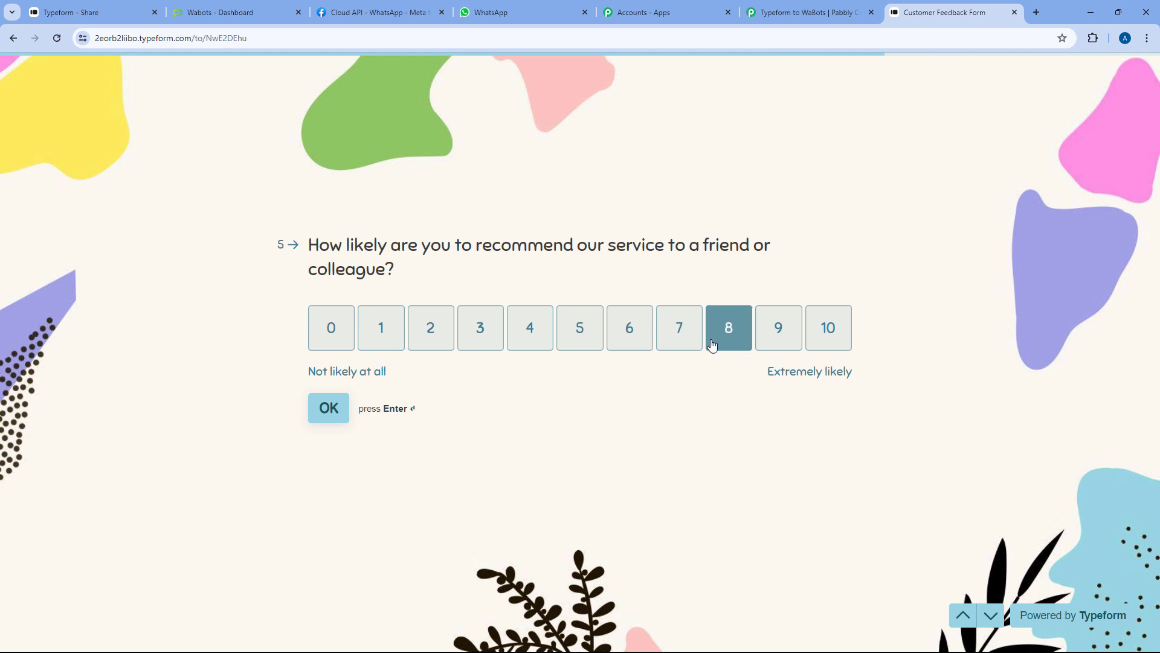
# Choose India as the country and submit the form
pyautogui.click(427, 322)
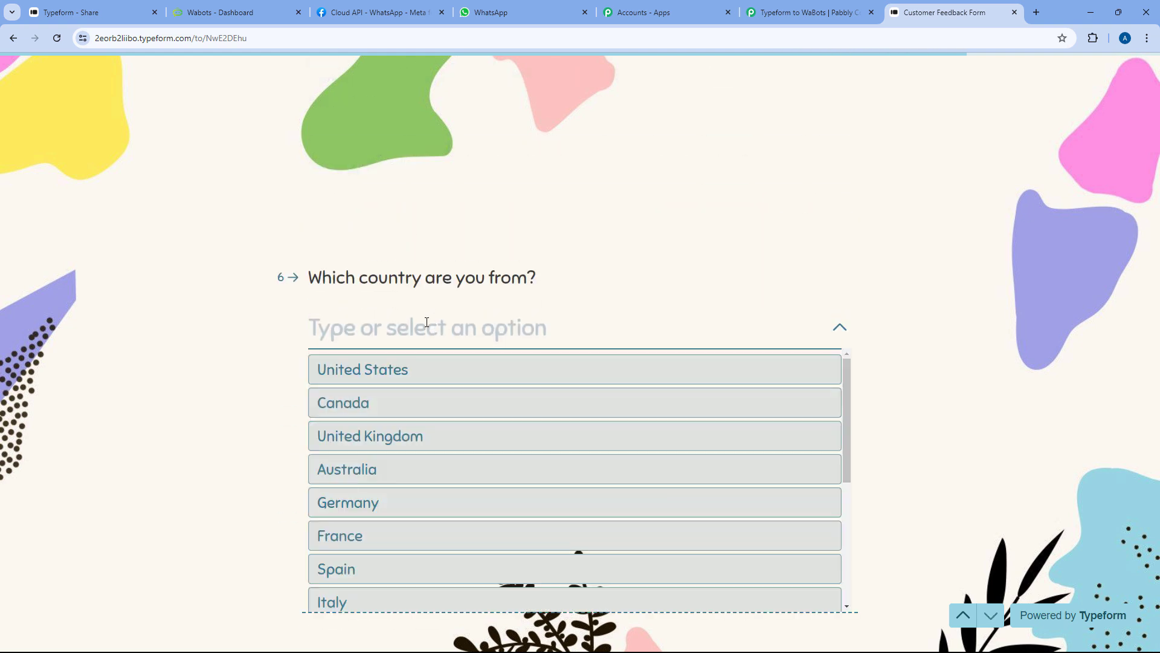
pyautogui.write('Ind')
pyautogui.click(397, 363)
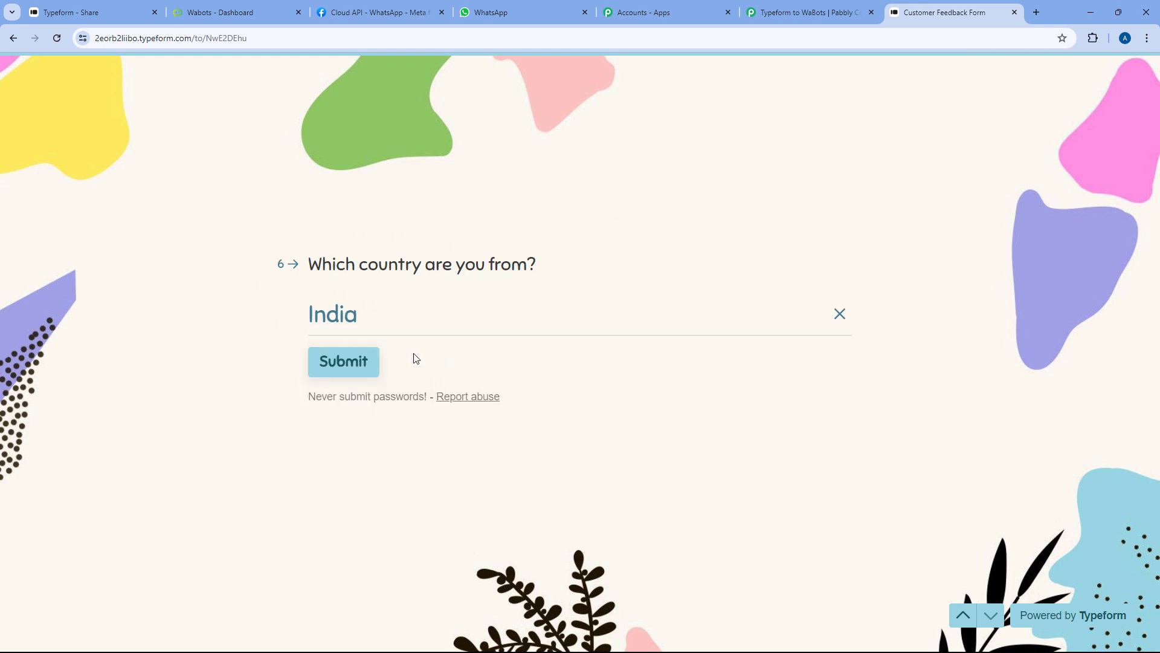
pyautogui.click(360, 370)
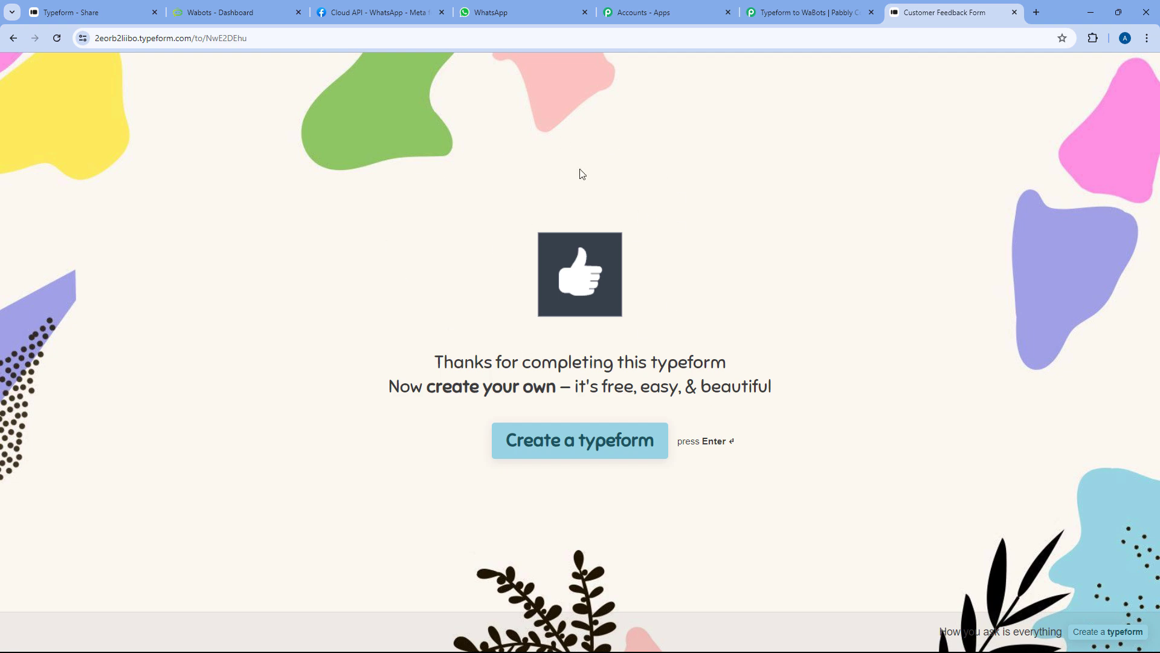
# In the workflow's Response Received, highlight the captured name, email, mobile number, feedback and rating 8
pyautogui.click(804, 12)
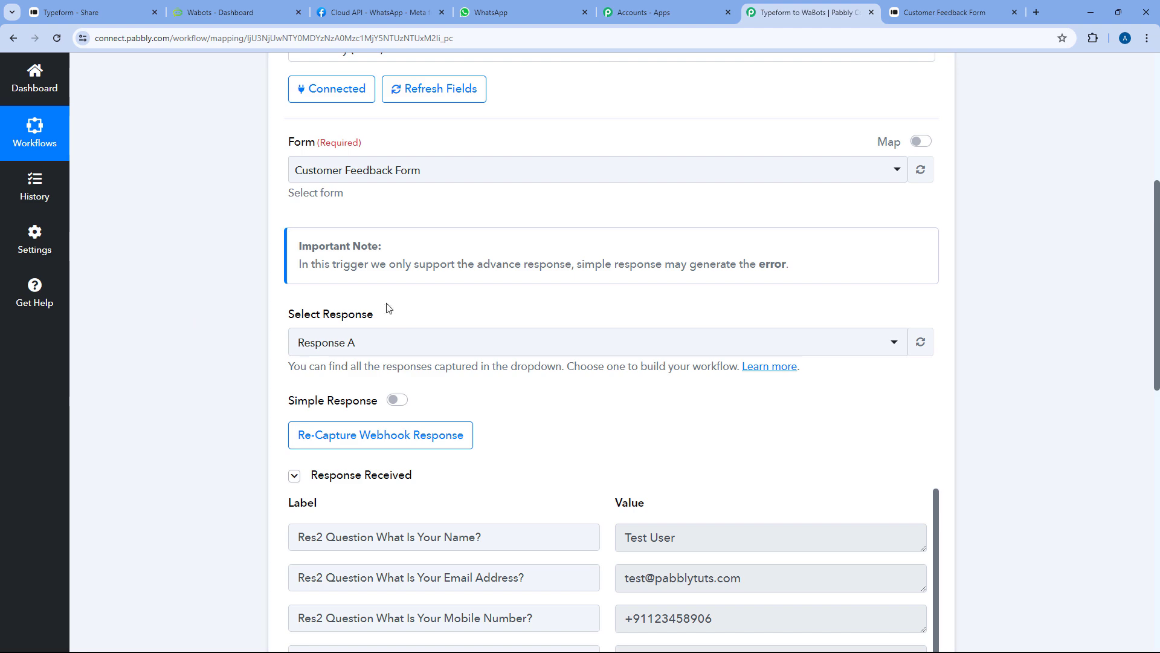
pyautogui.scroll(-1, 568, 330)
pyautogui.scroll(-2, 568, 329)
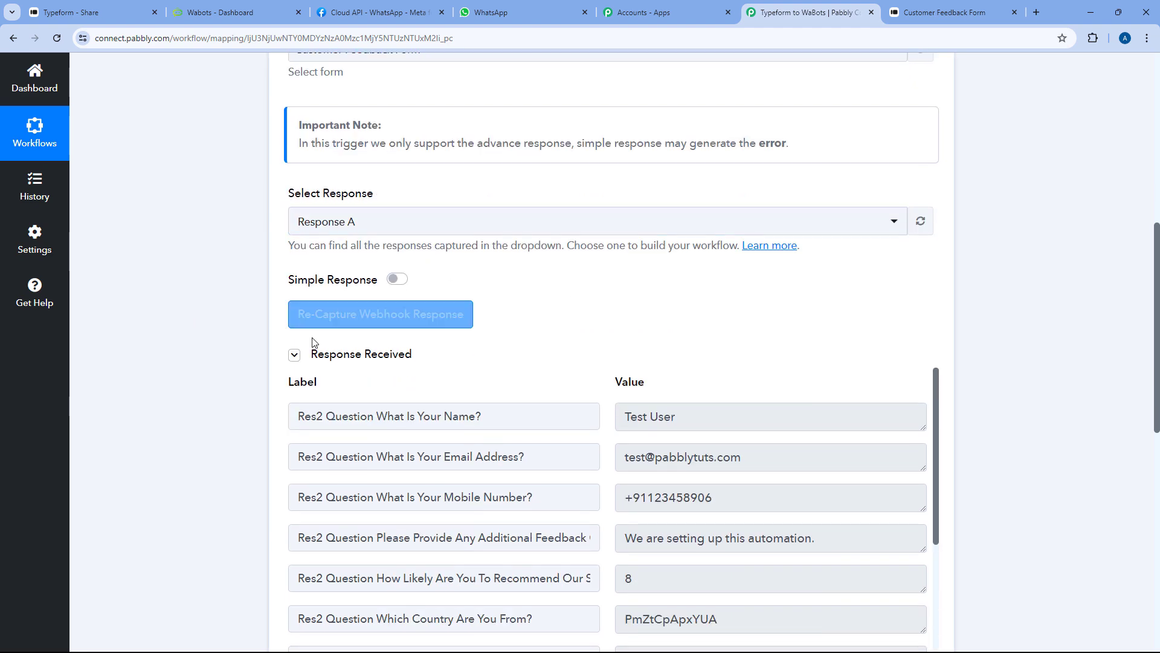
pyautogui.scroll(-3, 599, 303)
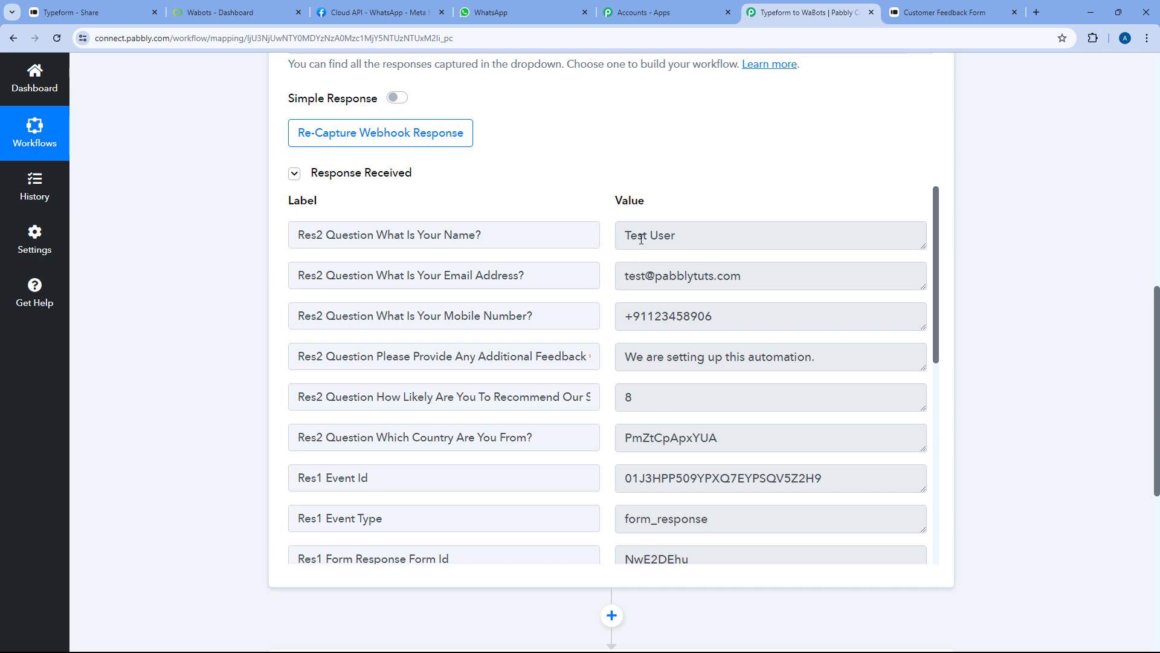
pyautogui.moveTo(626, 239); pyautogui.dragTo(701, 240)
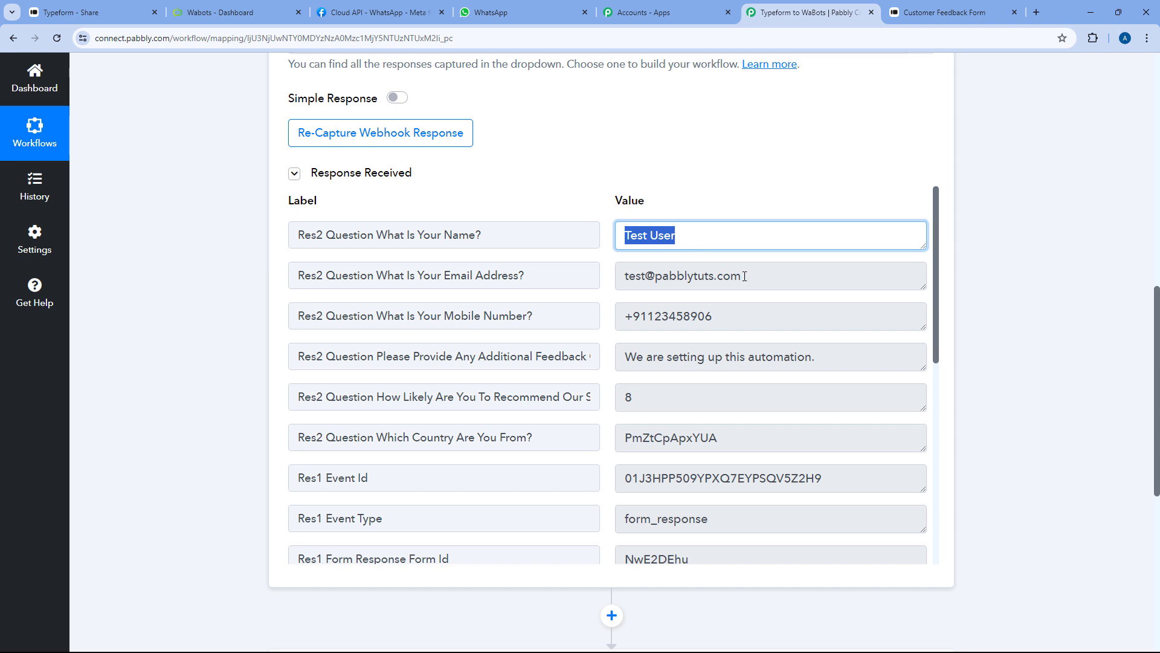
pyautogui.moveTo(746, 276); pyautogui.dragTo(629, 284)
pyautogui.moveTo(722, 317); pyautogui.dragTo(612, 318)
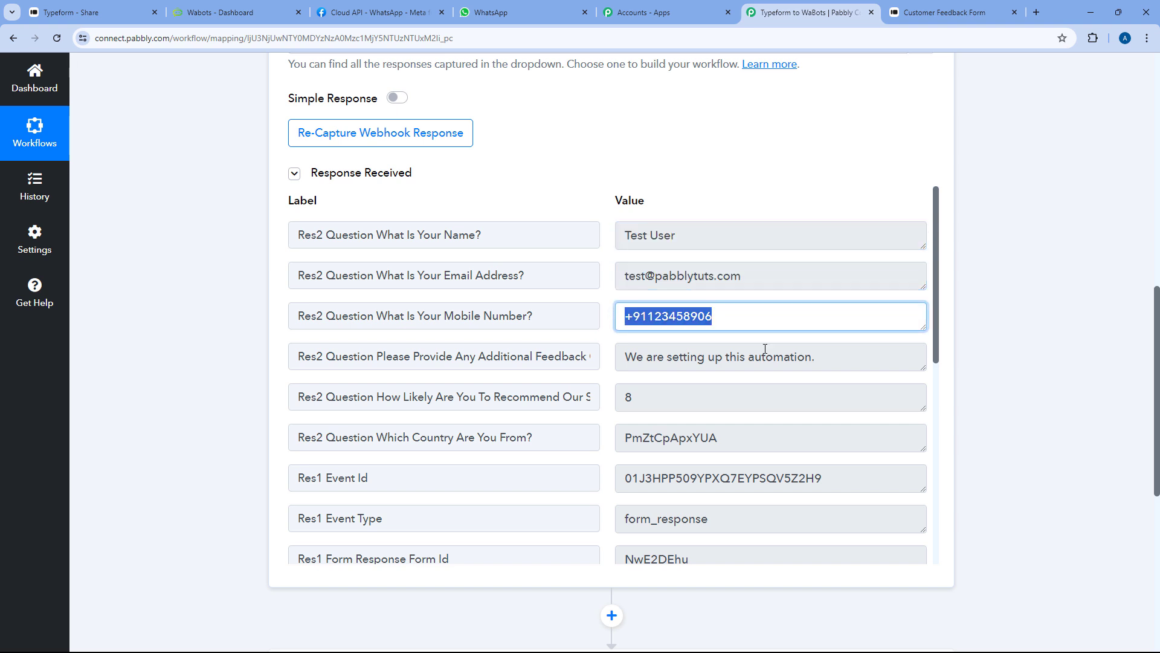
pyautogui.moveTo(822, 357); pyautogui.dragTo(617, 355)
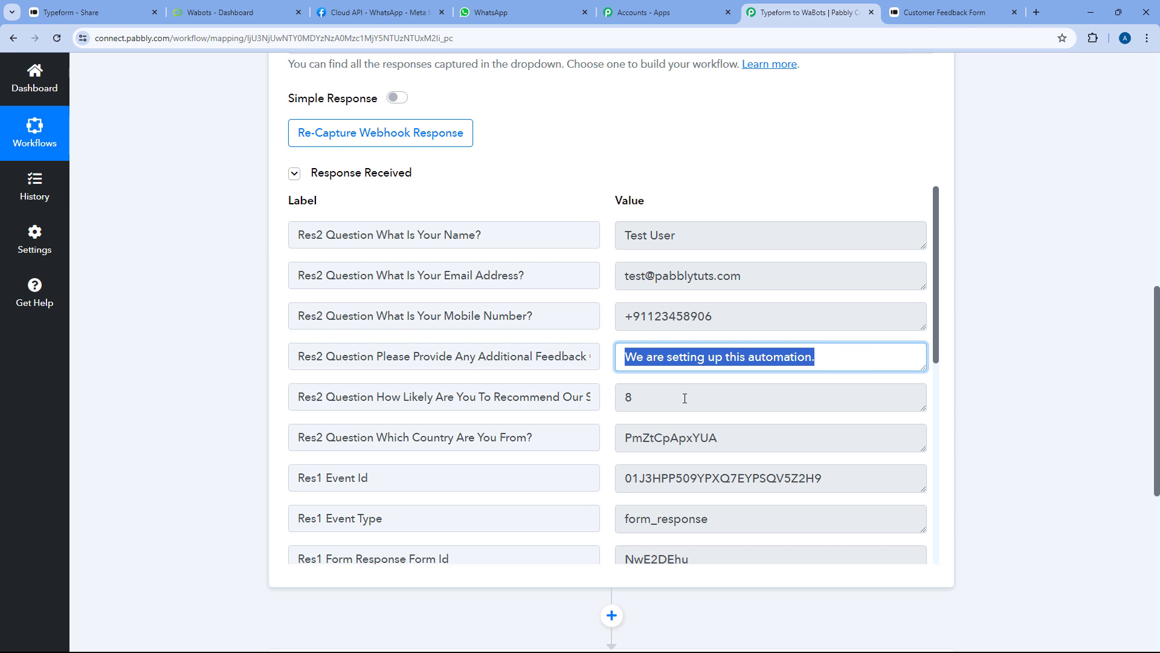
pyautogui.moveTo(685, 399); pyautogui.dragTo(600, 399)
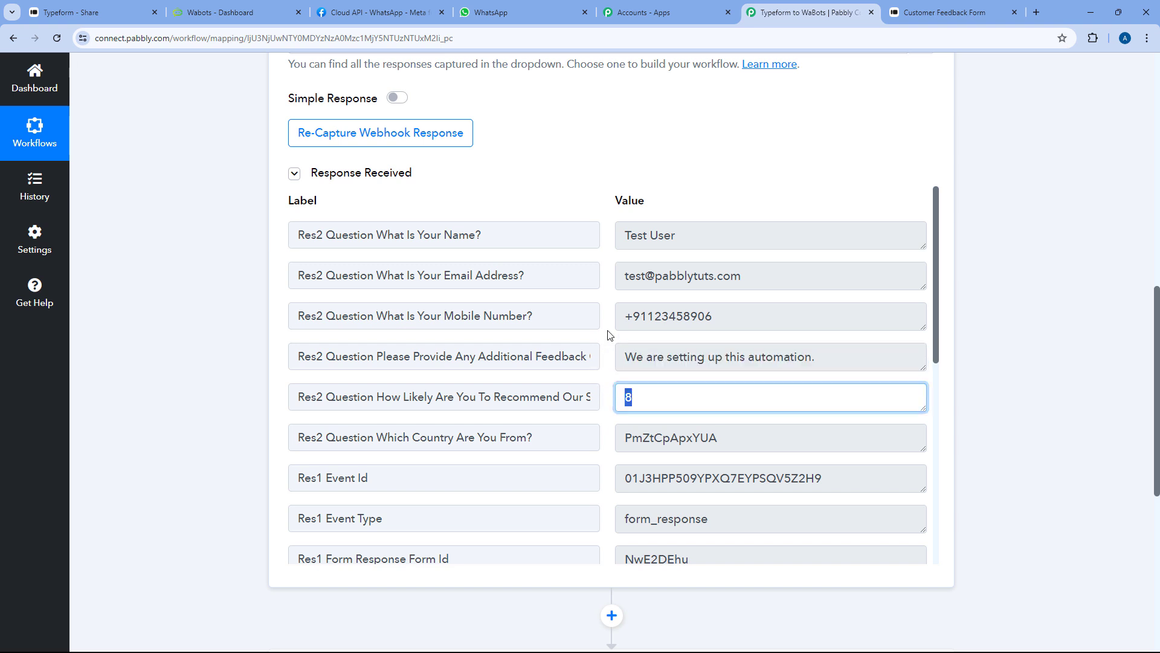
# Scroll through the remaining captured fields and re-check the mobile number value
pyautogui.scroll(-7, 608, 334)
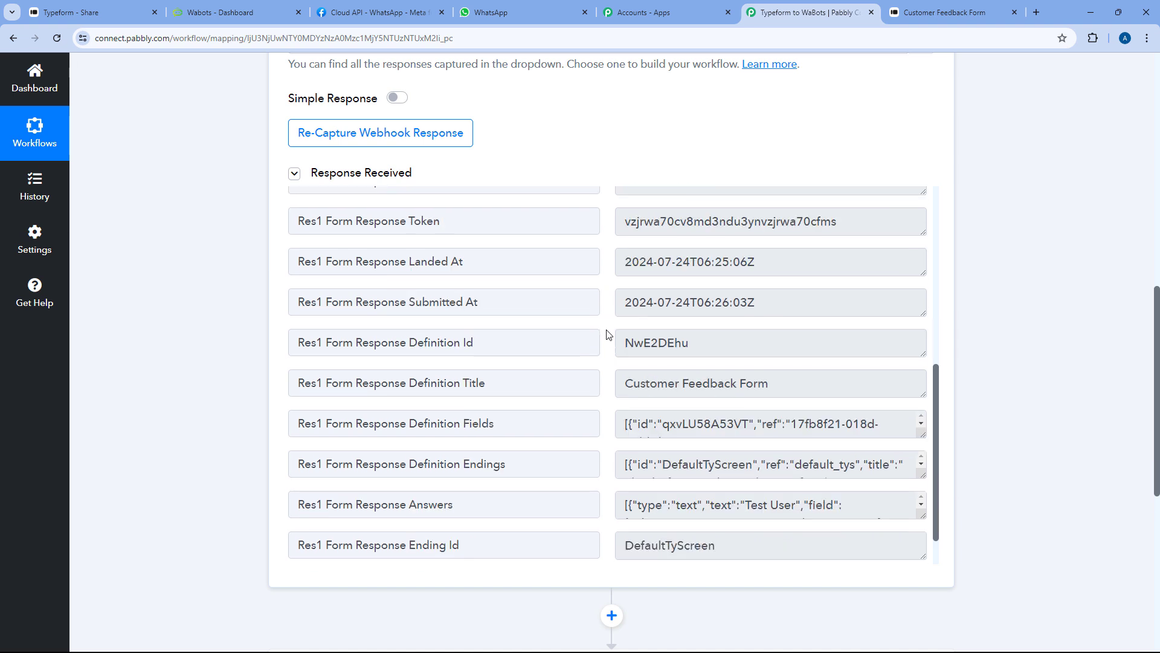
pyautogui.scroll(5, 607, 334)
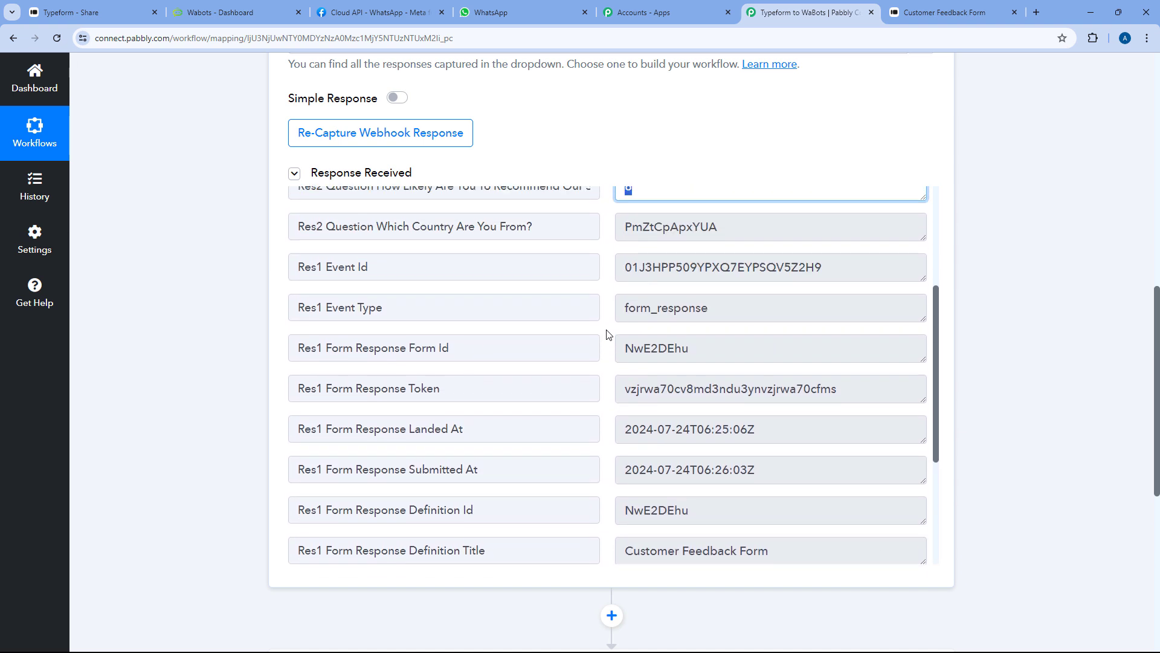
pyautogui.scroll(-2, 607, 334)
pyautogui.scroll(-3, 608, 334)
pyautogui.scroll(-2, 608, 334)
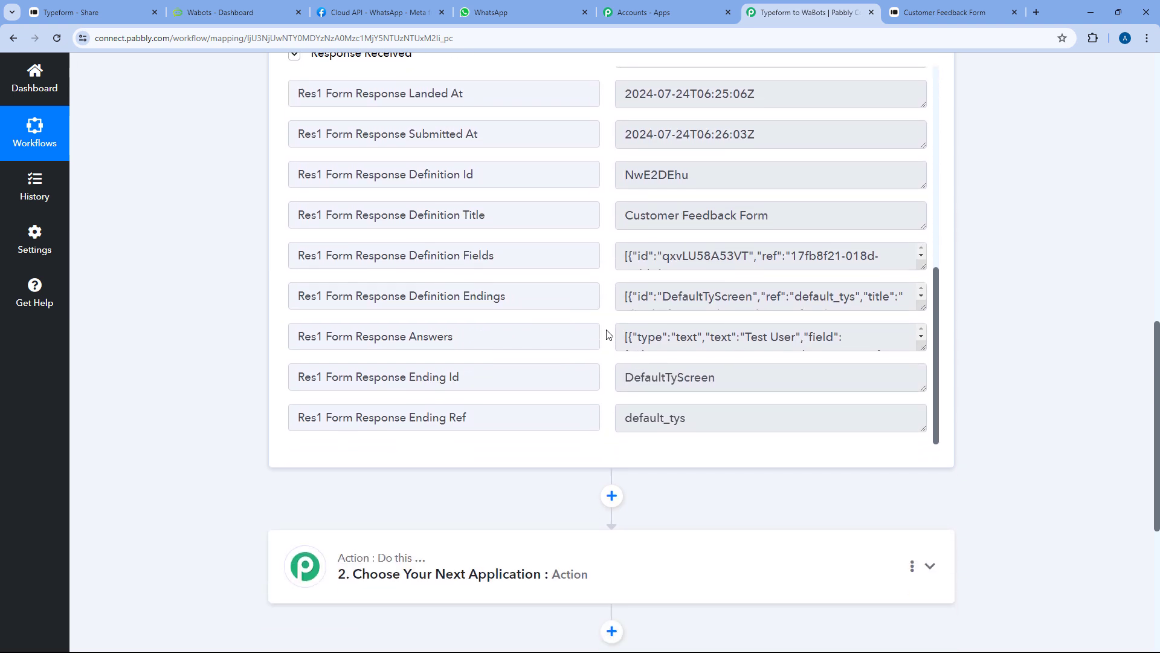
pyautogui.scroll(3, 608, 335)
pyautogui.scroll(9, 607, 363)
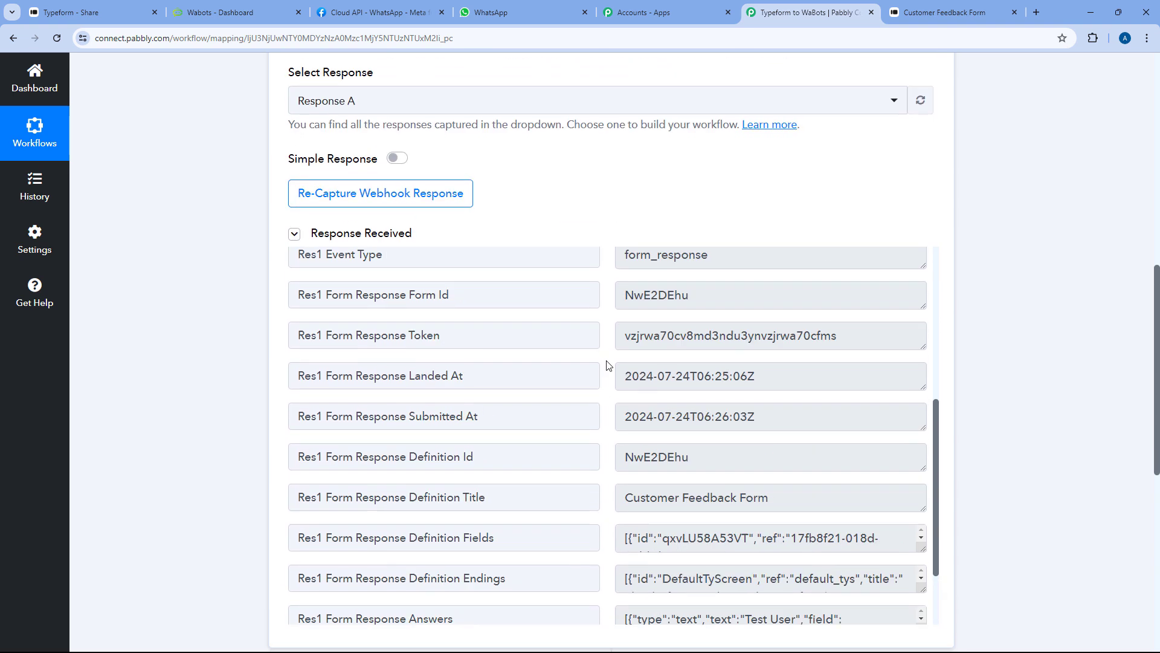
pyautogui.scroll(2, 611, 372)
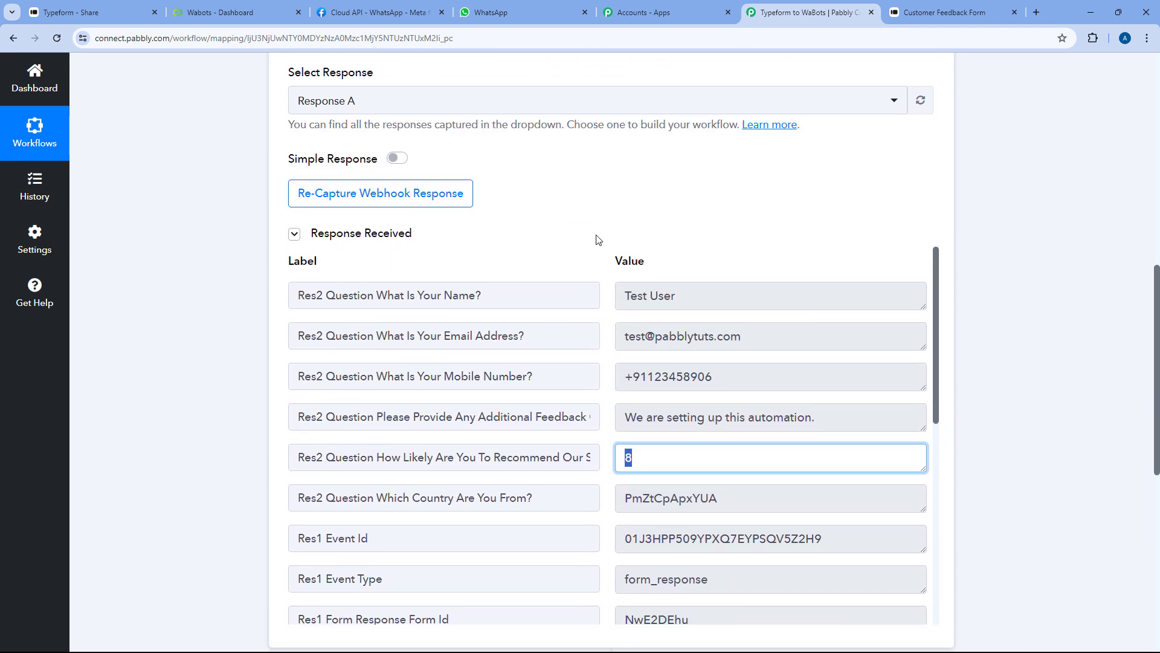
pyautogui.click(598, 235)
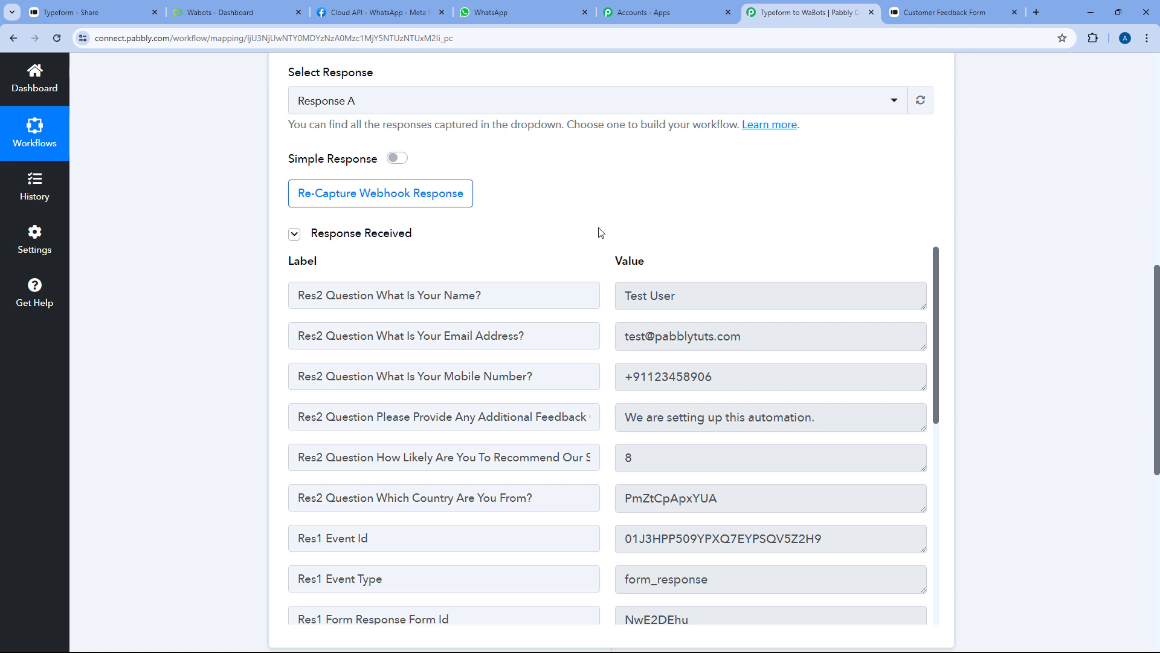
pyautogui.moveTo(720, 375); pyautogui.dragTo(616, 374)
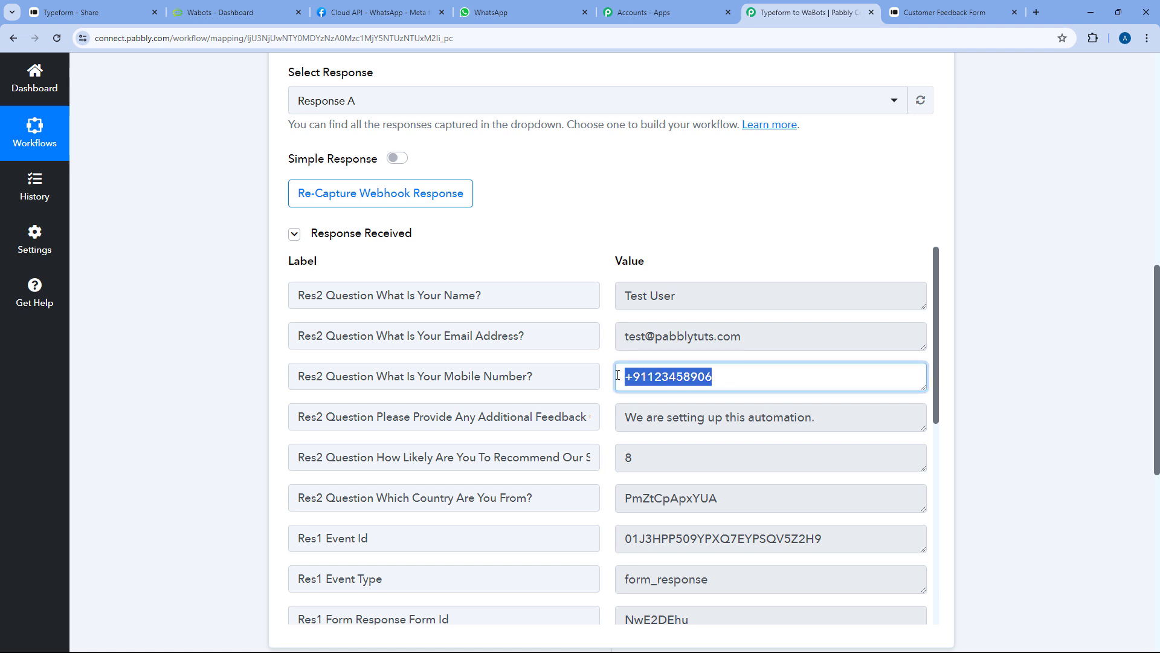
pyautogui.click(598, 346)
pyautogui.click(609, 357)
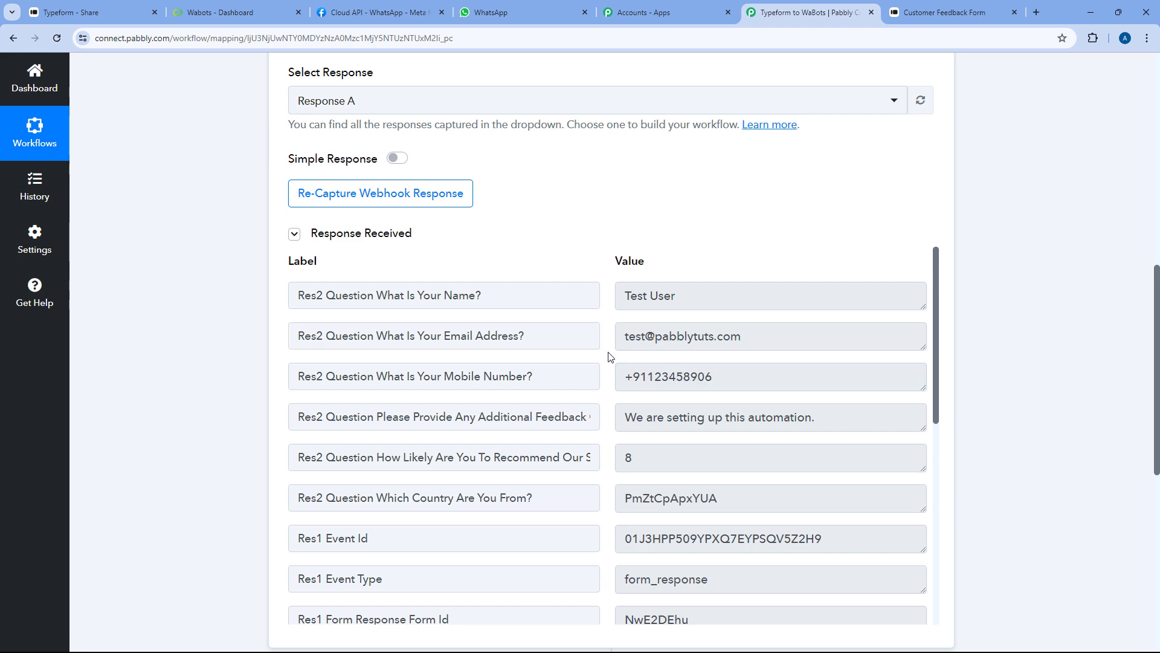
pyautogui.scroll(-8, 244, 384)
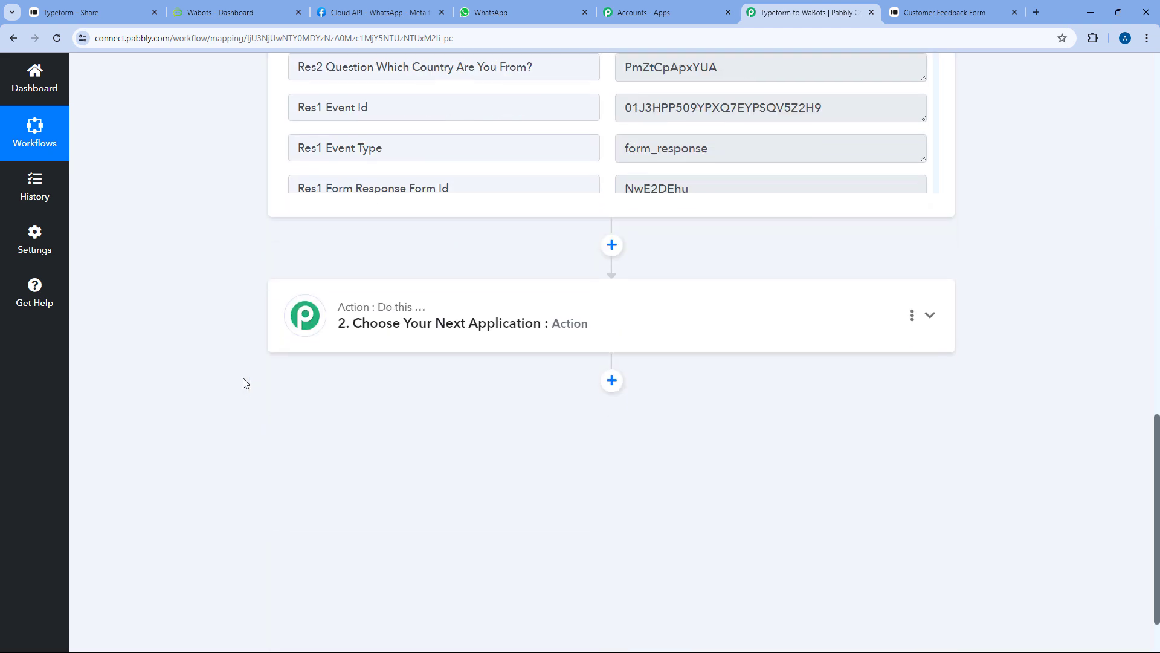
# Pick WaBots as the action step's app
pyautogui.click(403, 244)
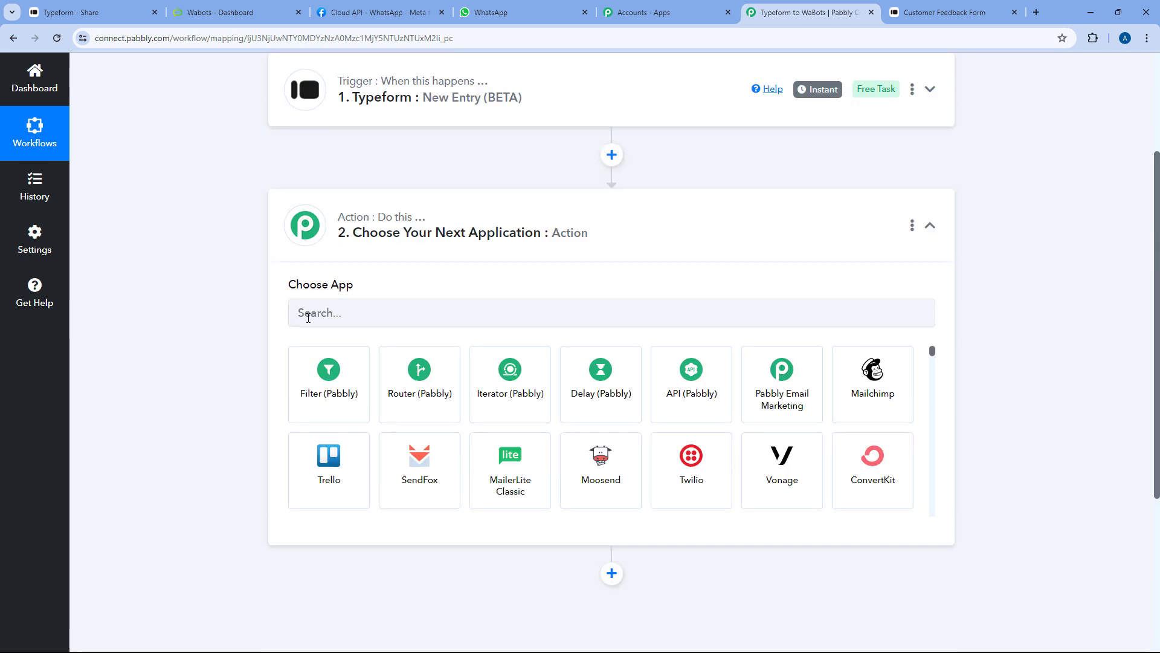
pyautogui.click(315, 313)
pyautogui.write('WaBots')
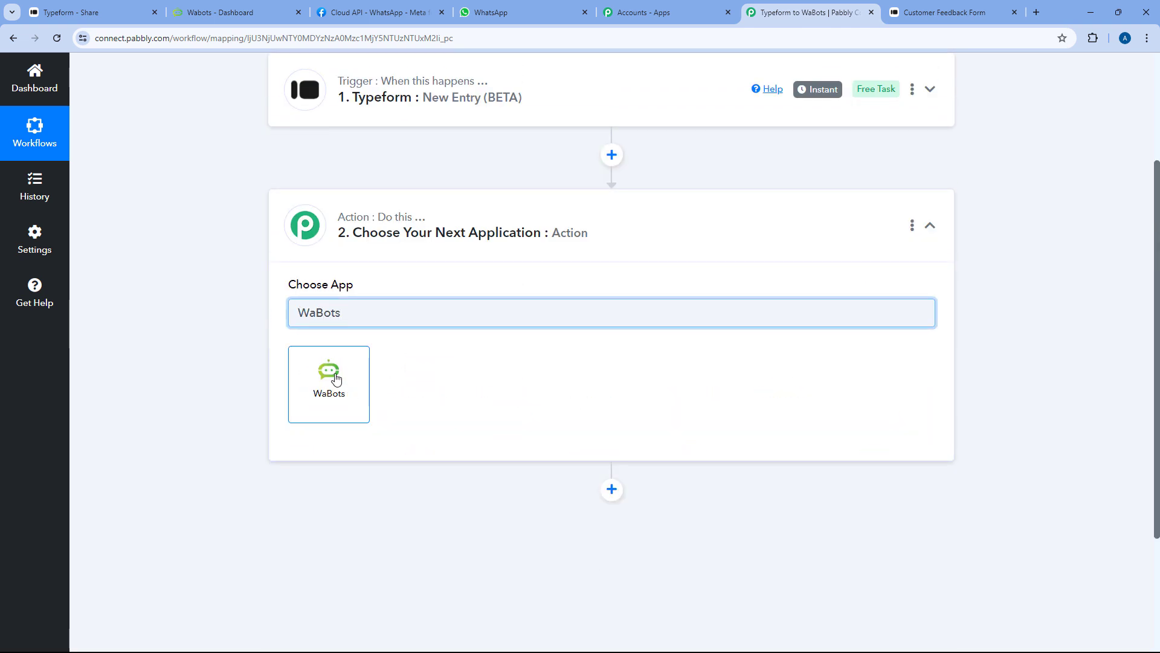
pyautogui.click(329, 378)
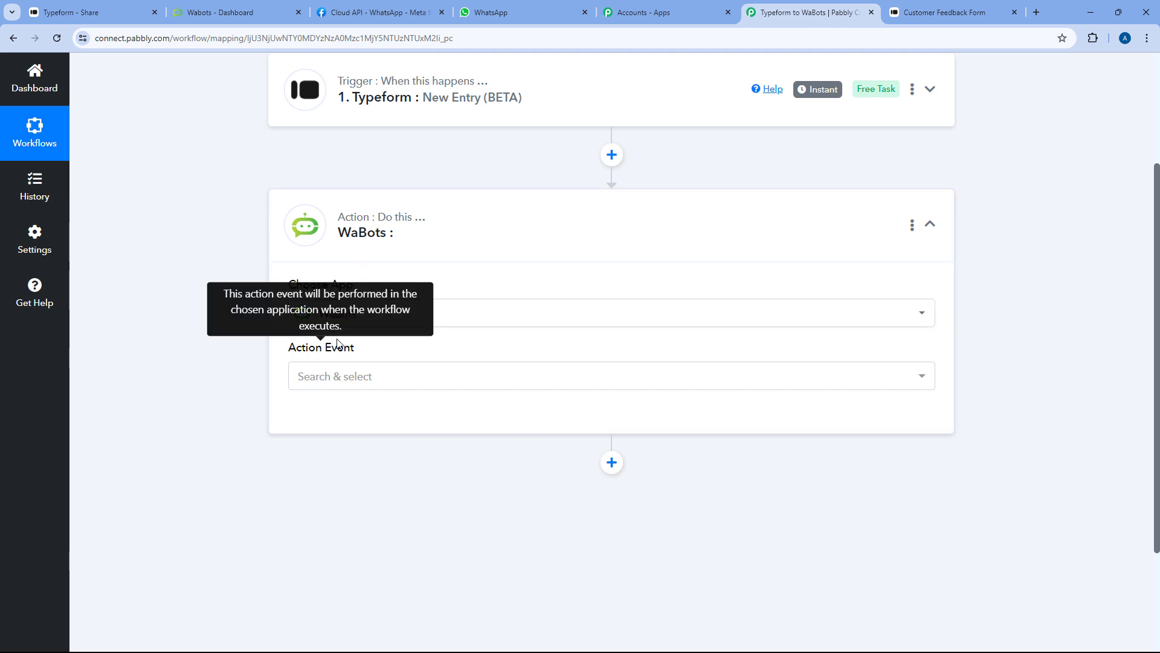
# Set the action event to Custom API Request (Beta) and add a new WaBots connection
pyautogui.click(421, 375)
pyautogui.scroll(-3, 238, 347)
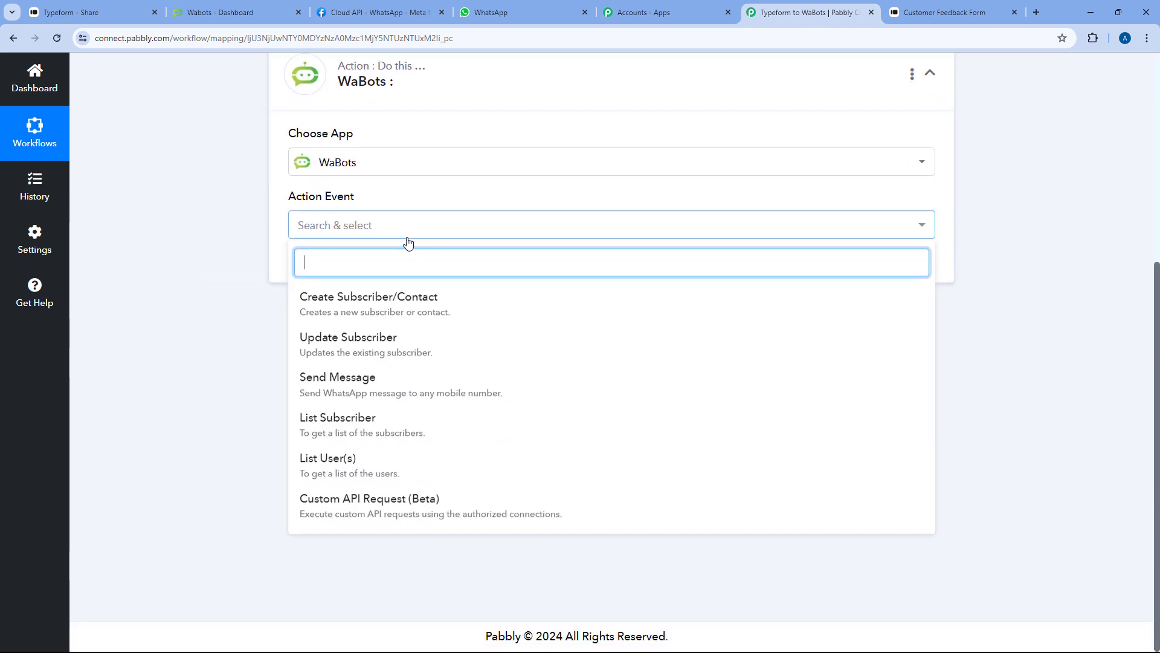
pyautogui.click(377, 514)
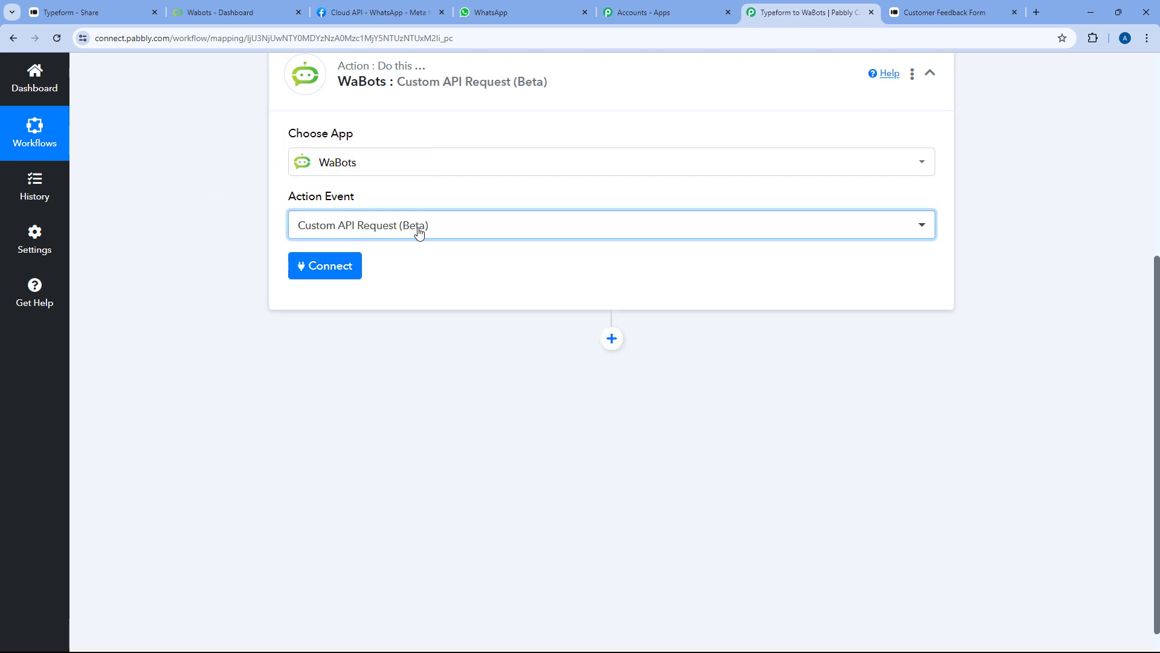
pyautogui.scroll(1, 429, 242)
pyautogui.click(330, 330)
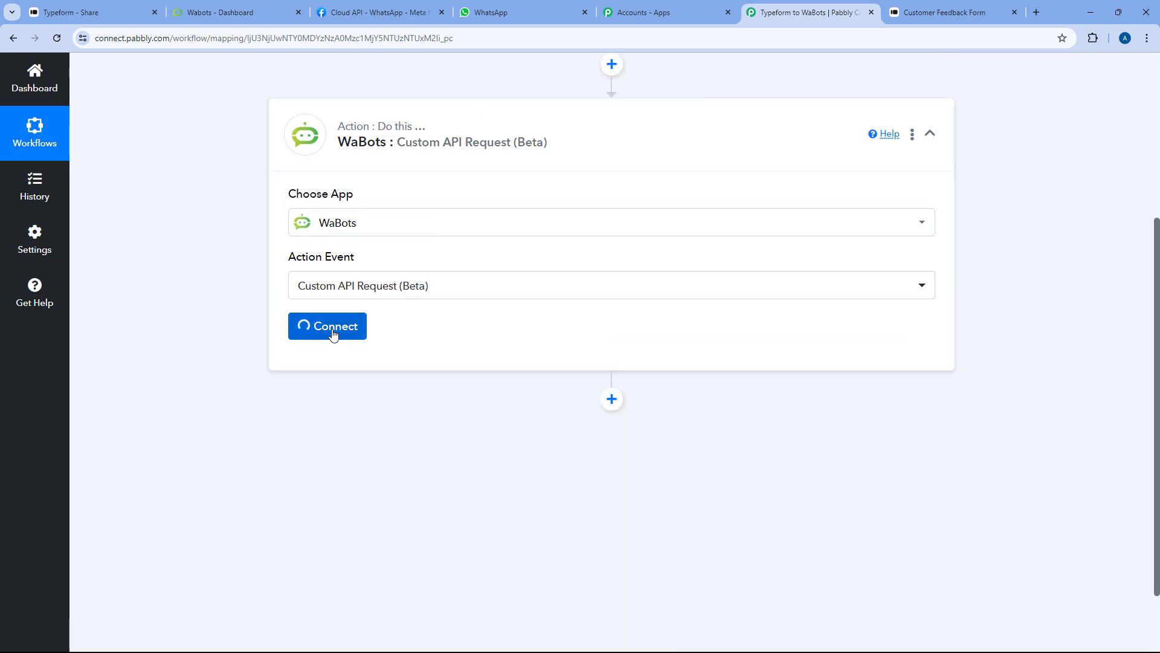
pyautogui.click(537, 207)
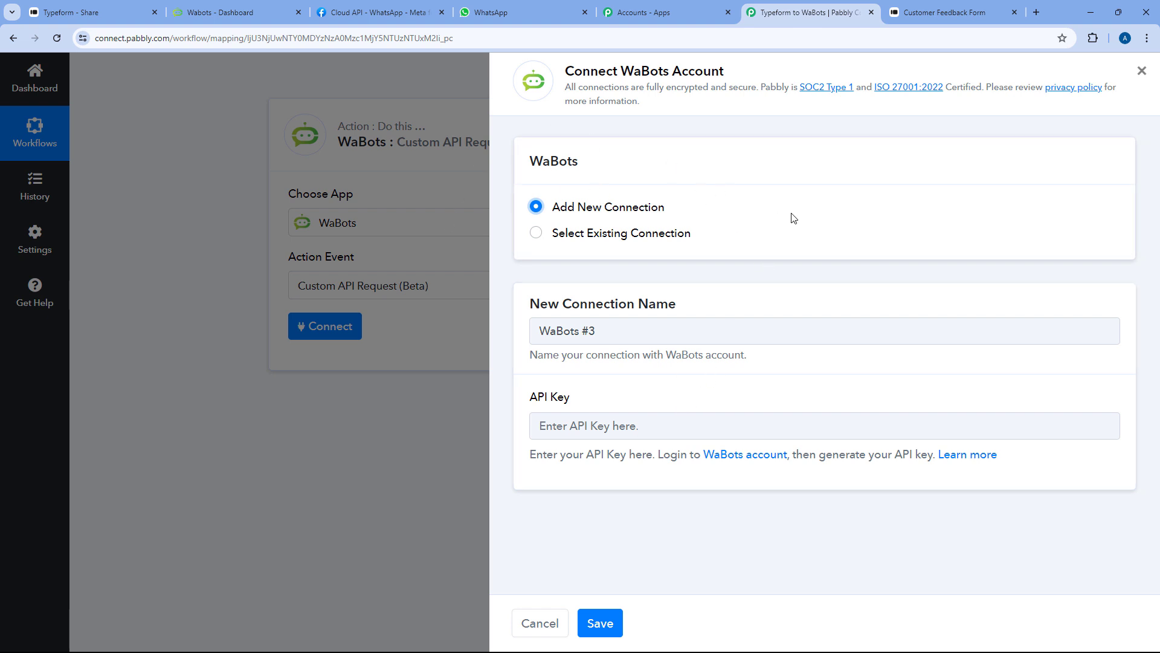
# Switch back to the WaBots dashboard showing the WhatsApp and Telegram account summaries
pyautogui.click(258, 9)
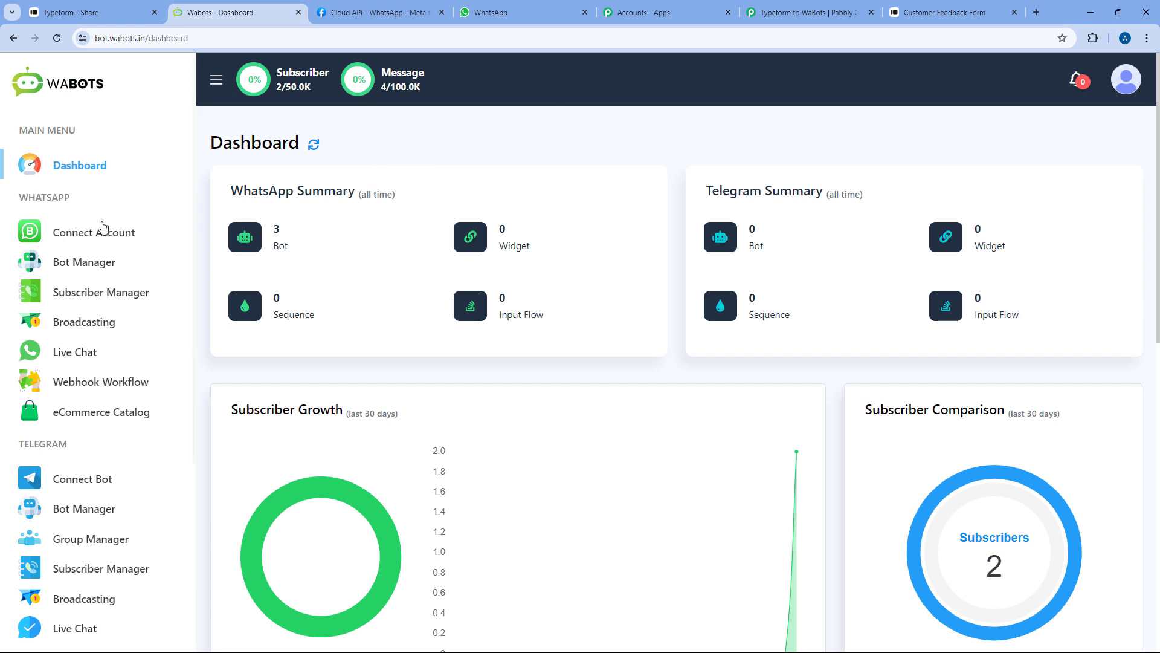
# Copy the WhatsApp Business Account ID from Meta's API Setup into Wabots' Business Account ID field
pyautogui.click(75, 241)
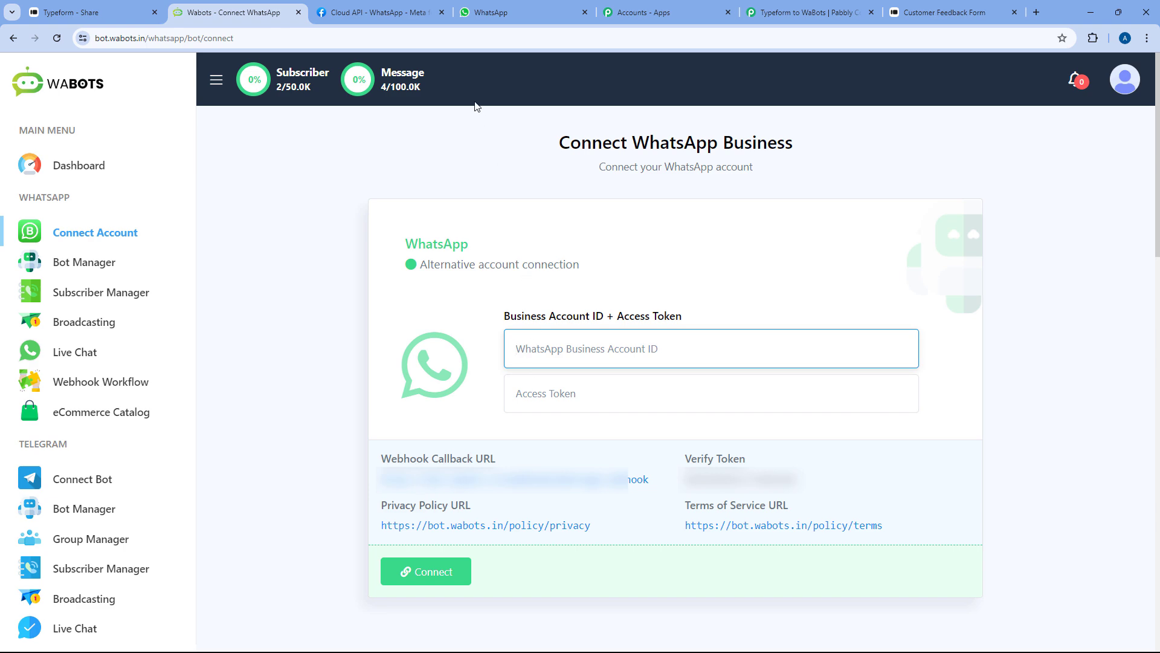
pyautogui.click(415, 11)
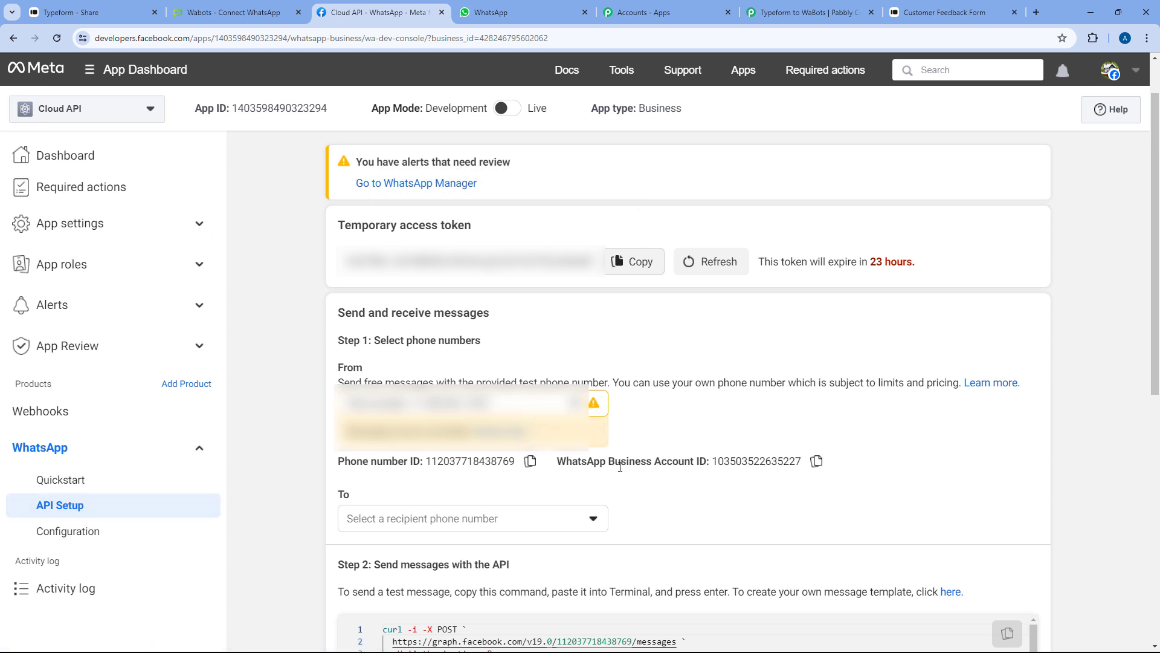
pyautogui.click(817, 461)
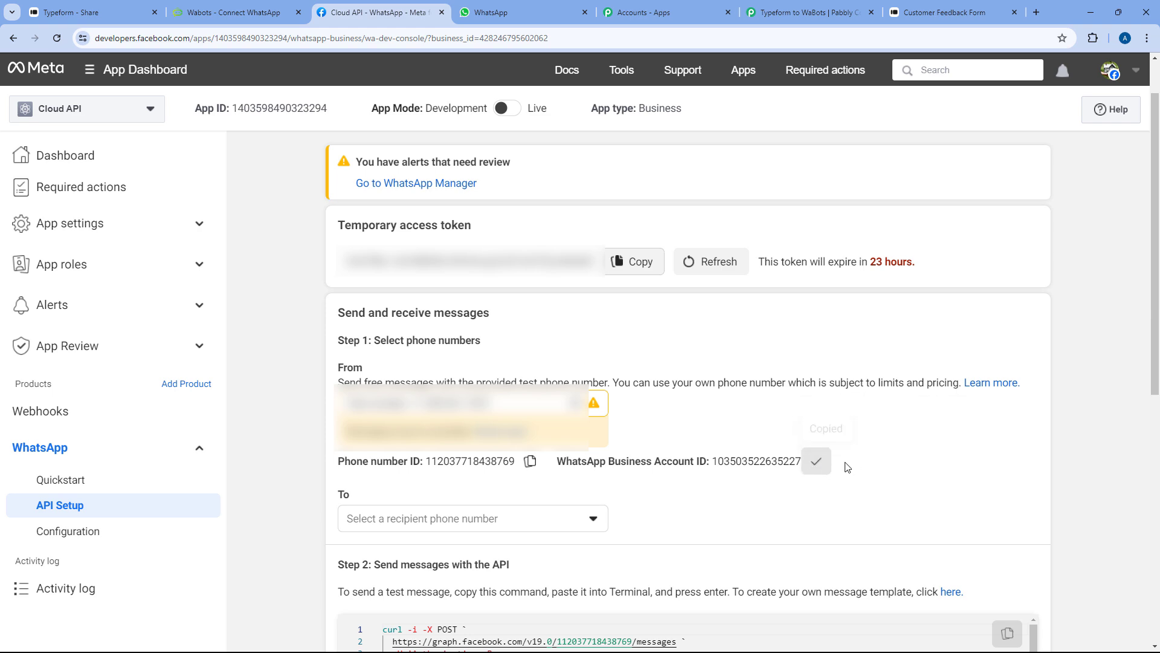
pyautogui.click(255, 7)
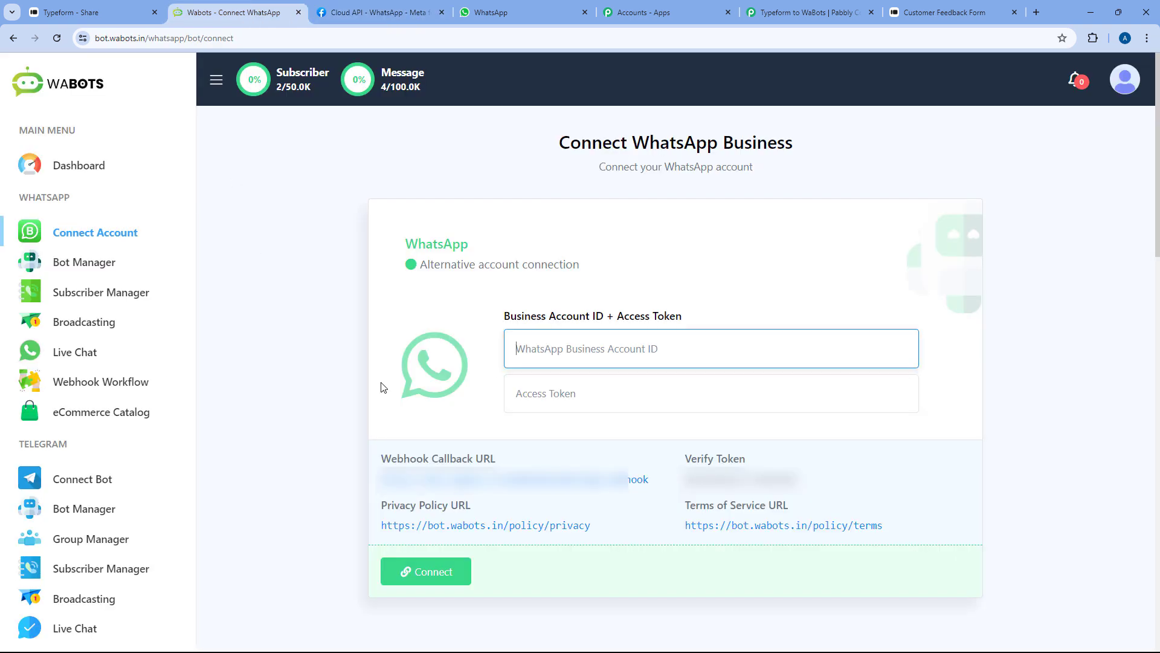
pyautogui.rightClick(557, 395)
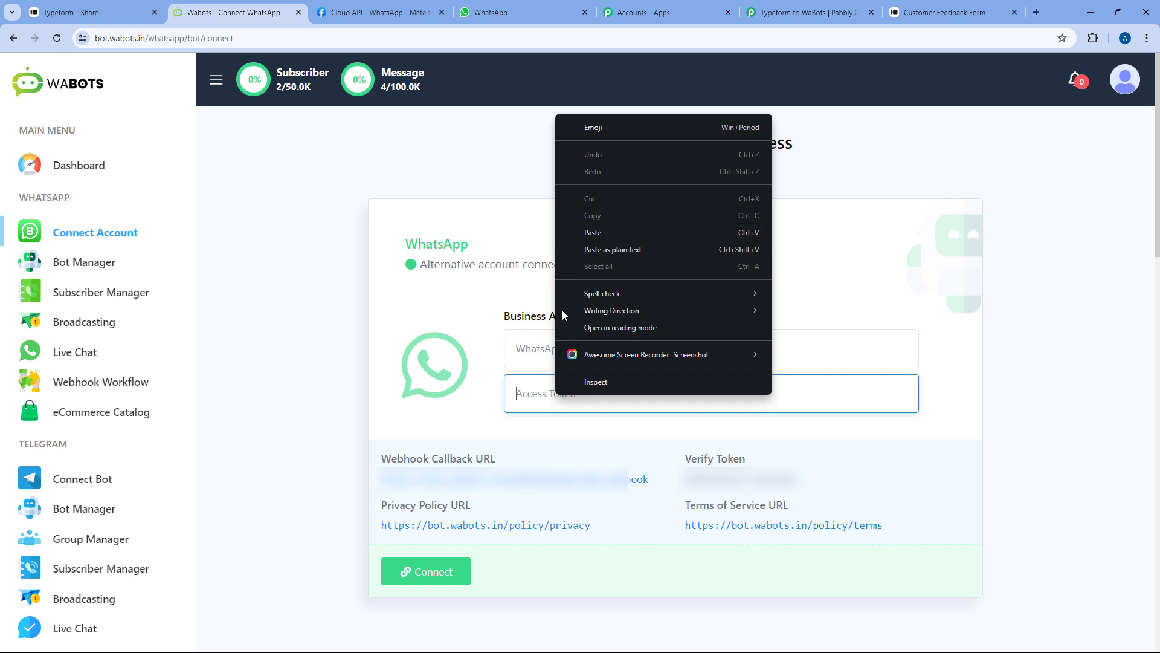
pyautogui.click(520, 353)
pyautogui.rightClick(521, 353)
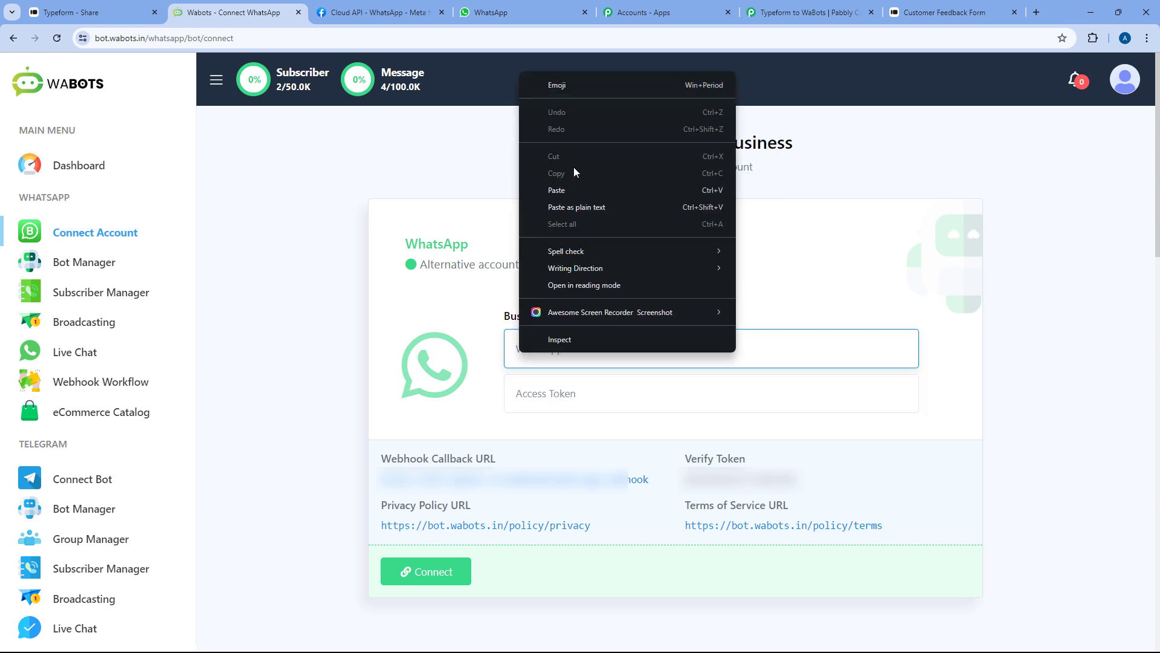
pyautogui.click(574, 167)
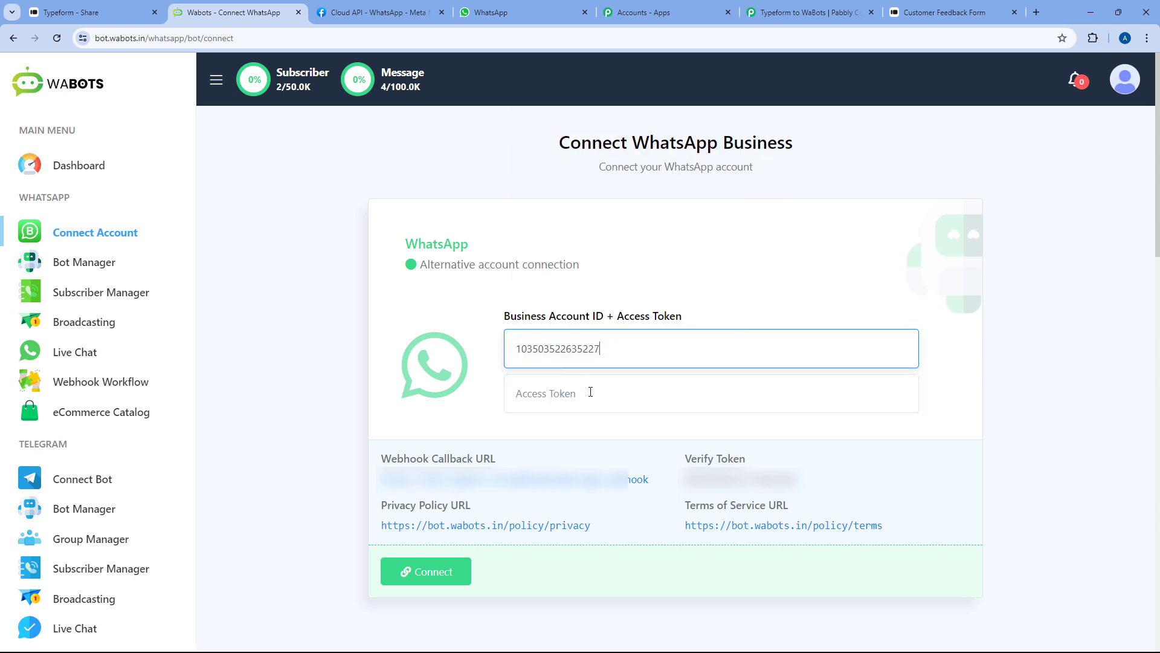
# Copy Meta's temporary access token and paste it into the Wabots Access Token field
pyautogui.click(387, 12)
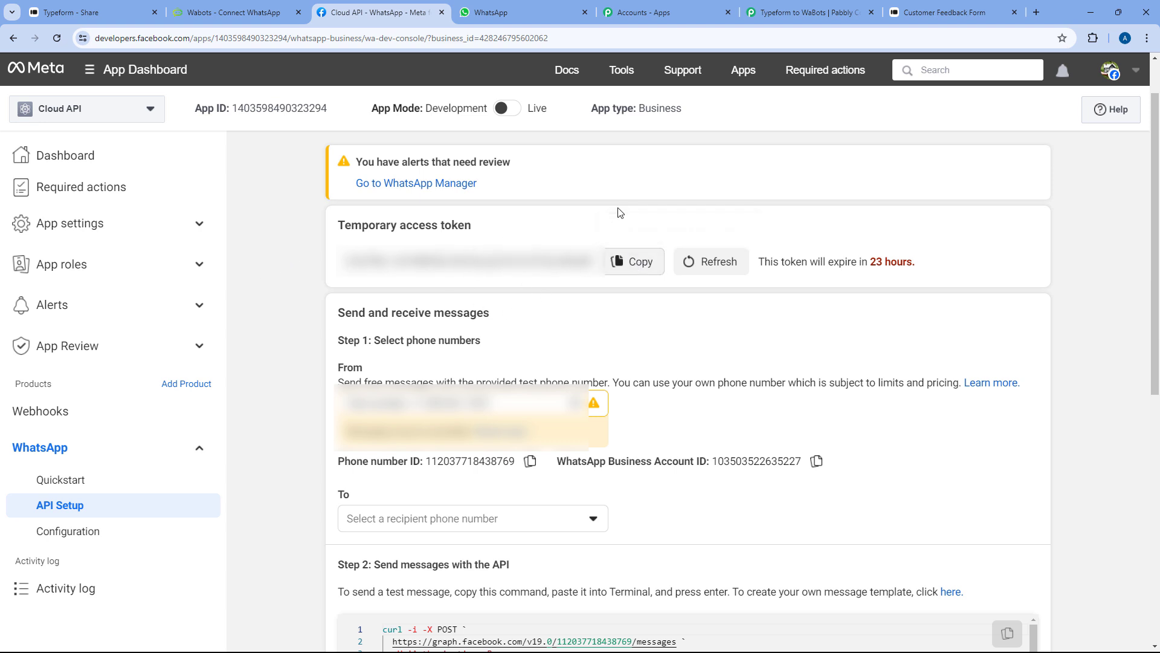
pyautogui.click(645, 266)
pyautogui.click(230, 12)
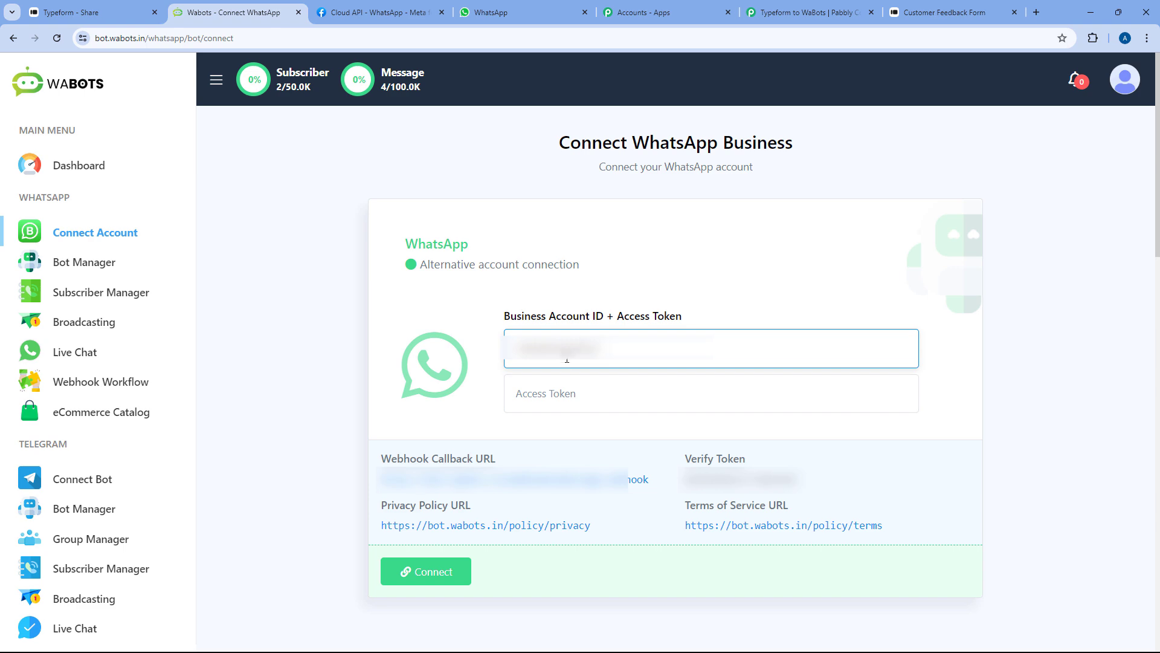
pyautogui.rightClick(565, 391)
pyautogui.click(596, 223)
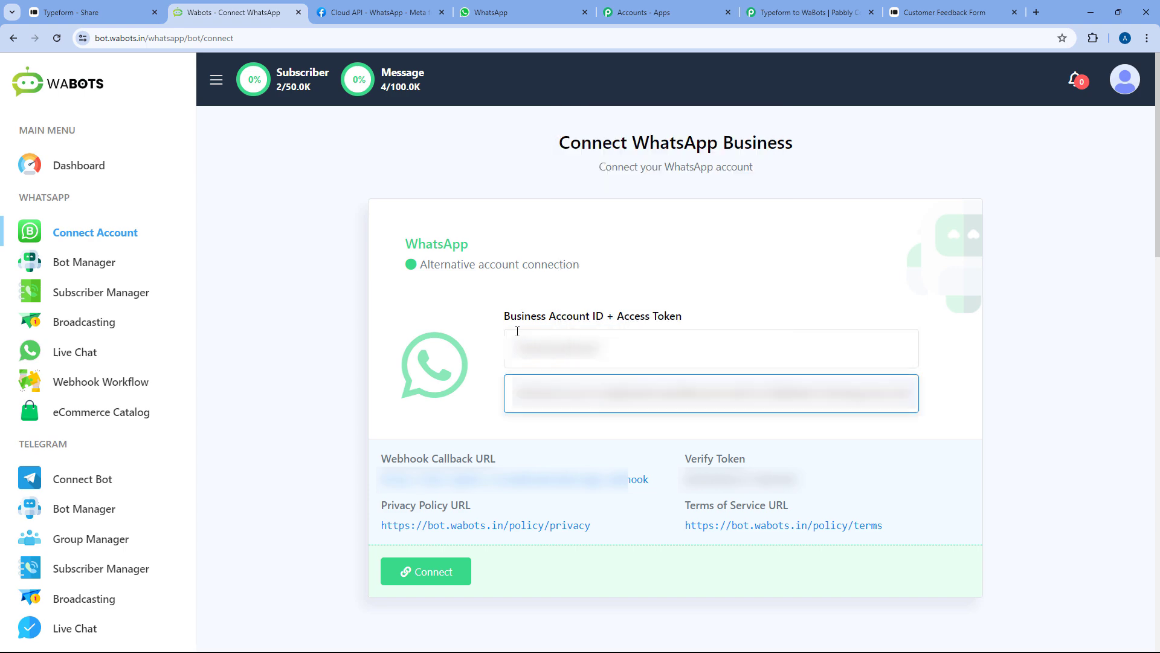
pyautogui.click(393, 12)
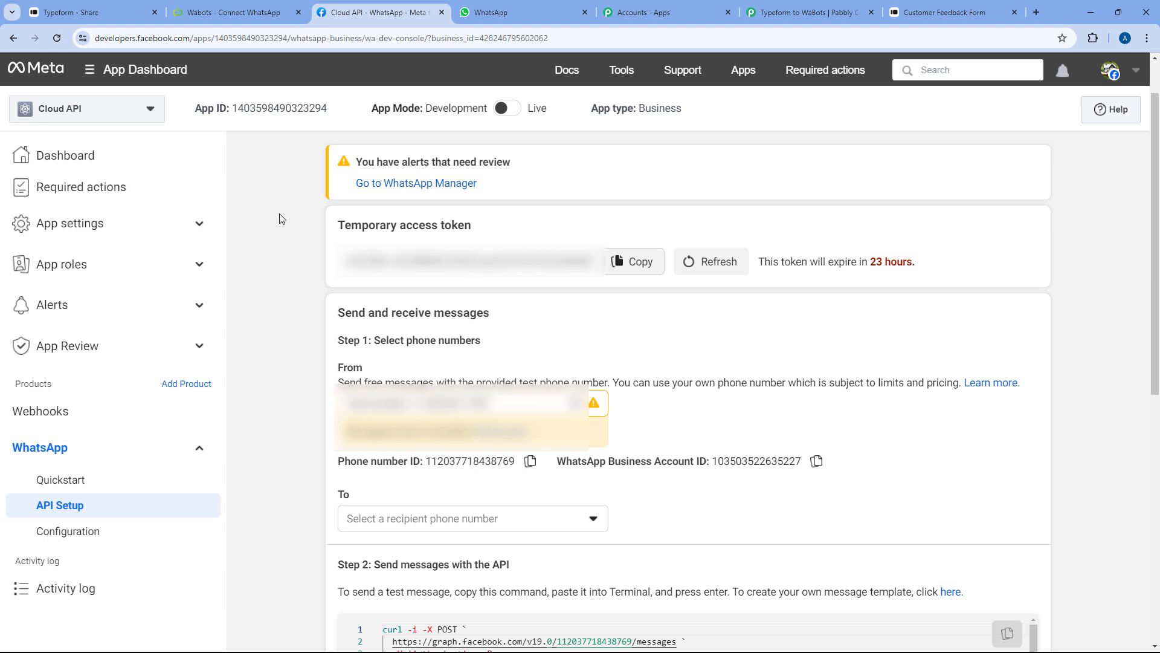
pyautogui.click(635, 261)
pyautogui.click(233, 12)
# Copy the Wabots webhook callback URL and return to Meta's API Setup page
pyautogui.scroll(-1, 497, 361)
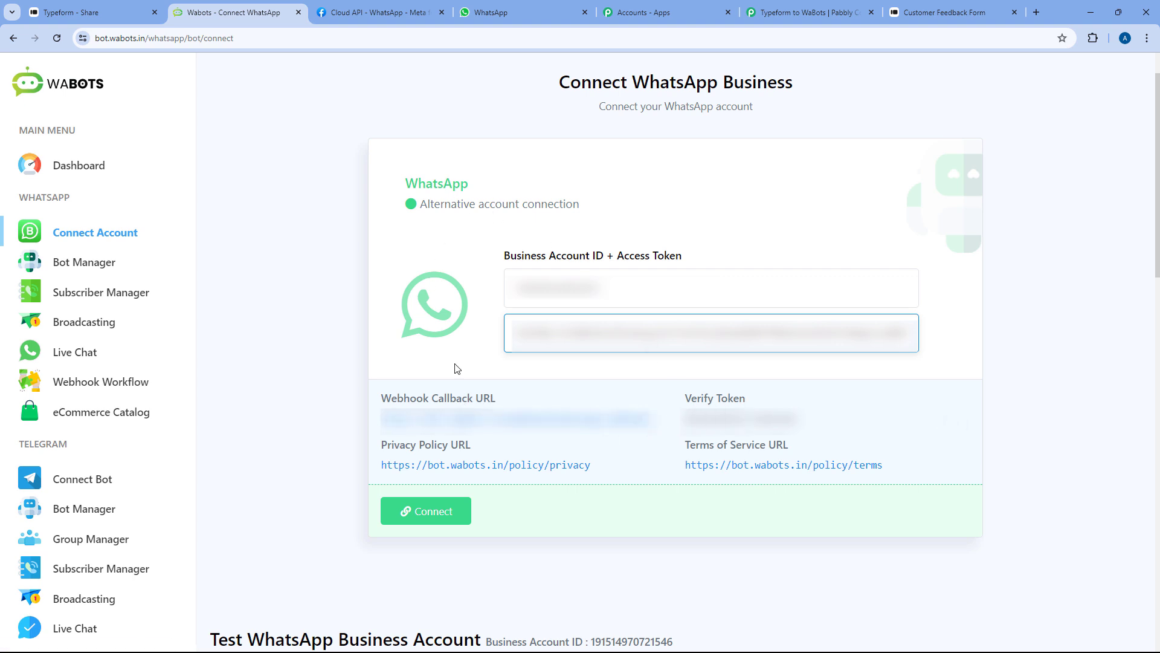
pyautogui.click(660, 429)
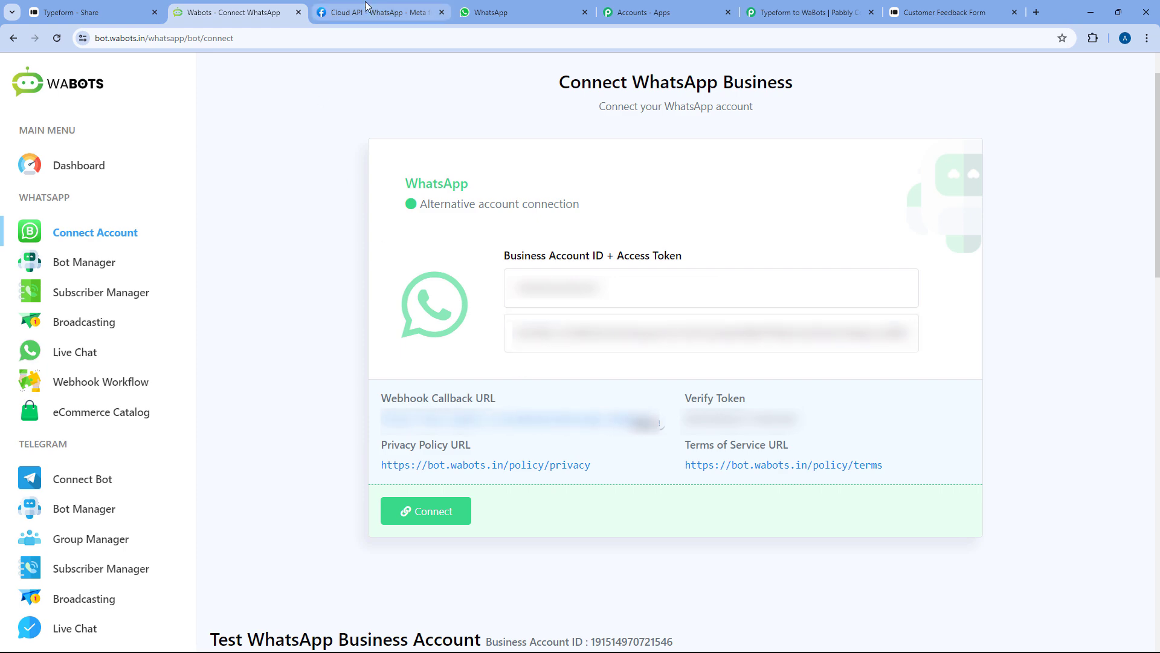
pyautogui.click(381, 11)
pyautogui.scroll(-8, 305, 297)
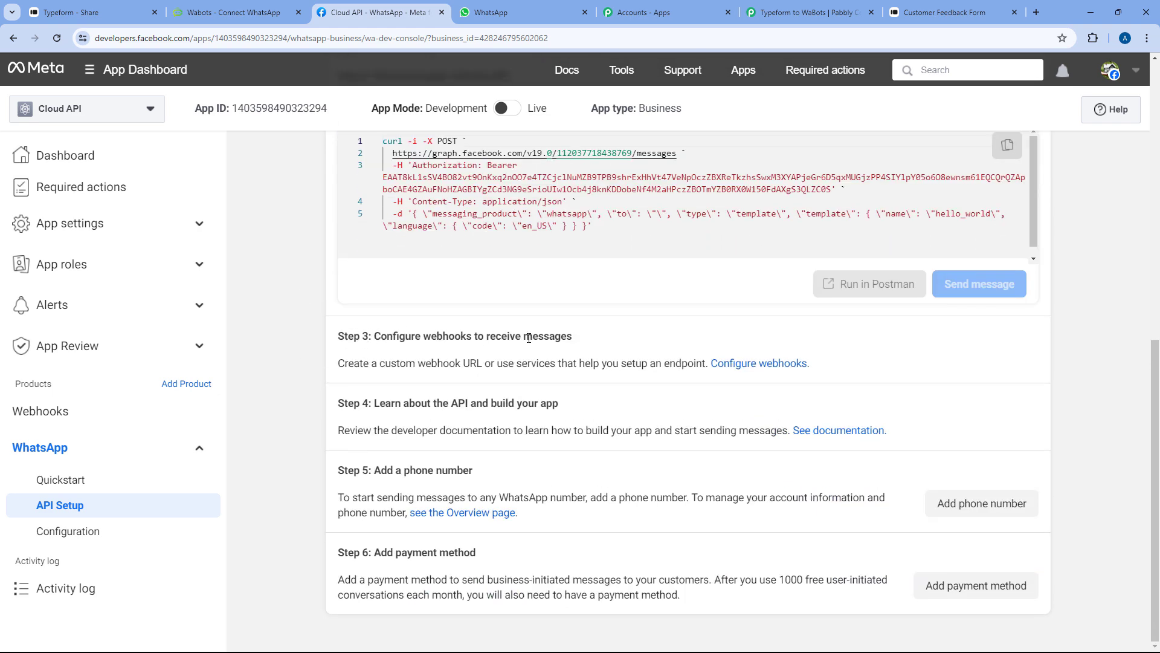
pyautogui.click(748, 365)
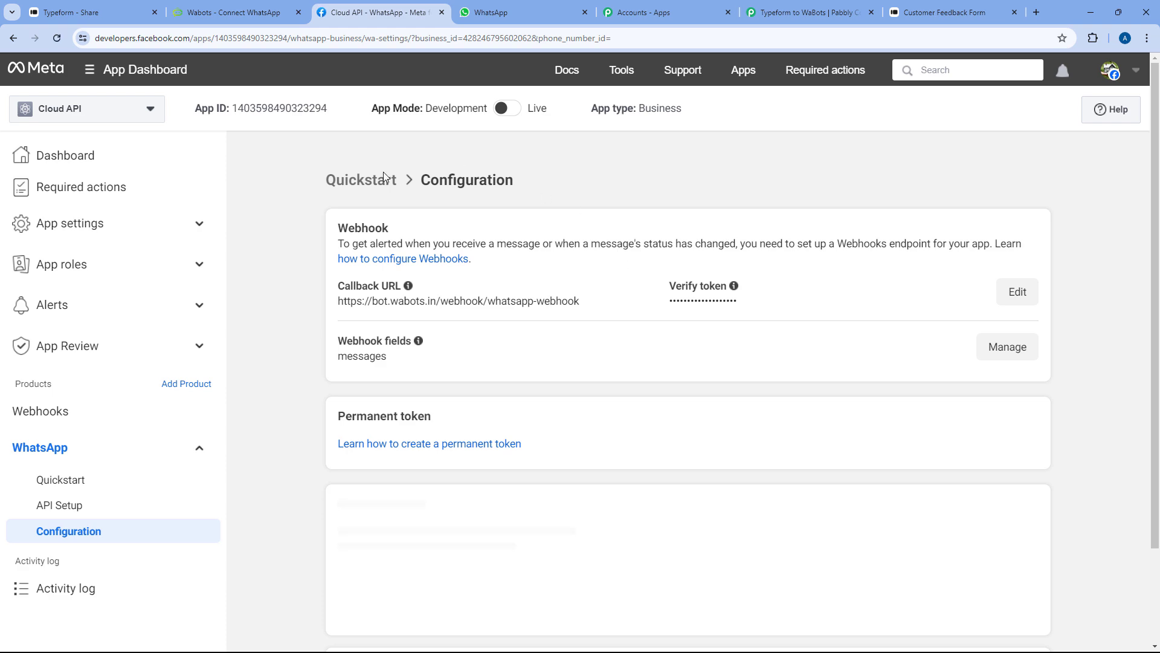
pyautogui.click(1018, 291)
pyautogui.moveTo(691, 266); pyautogui.dragTo(289, 268)
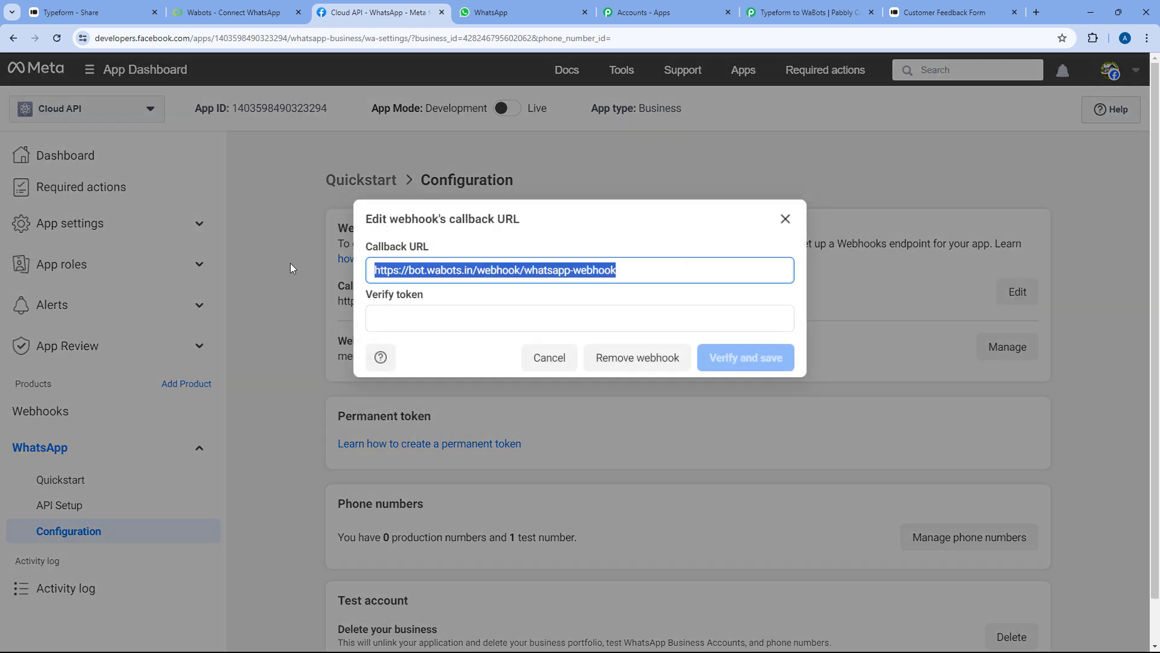
pyautogui.press('BackSpace')
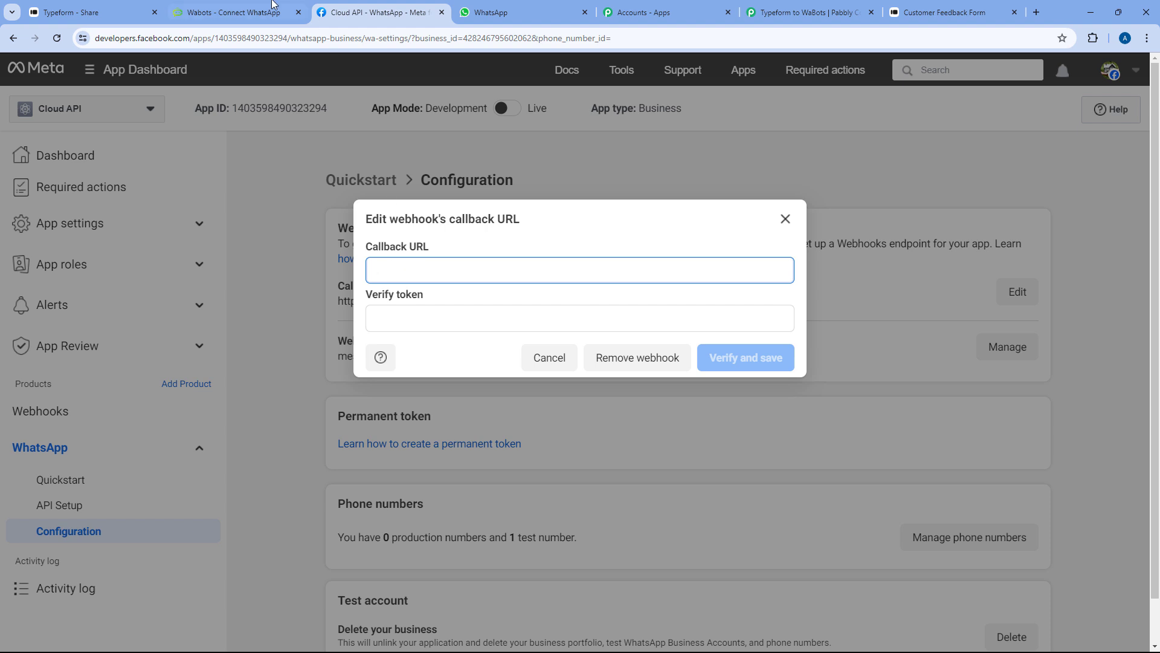
pyautogui.click(233, 12)
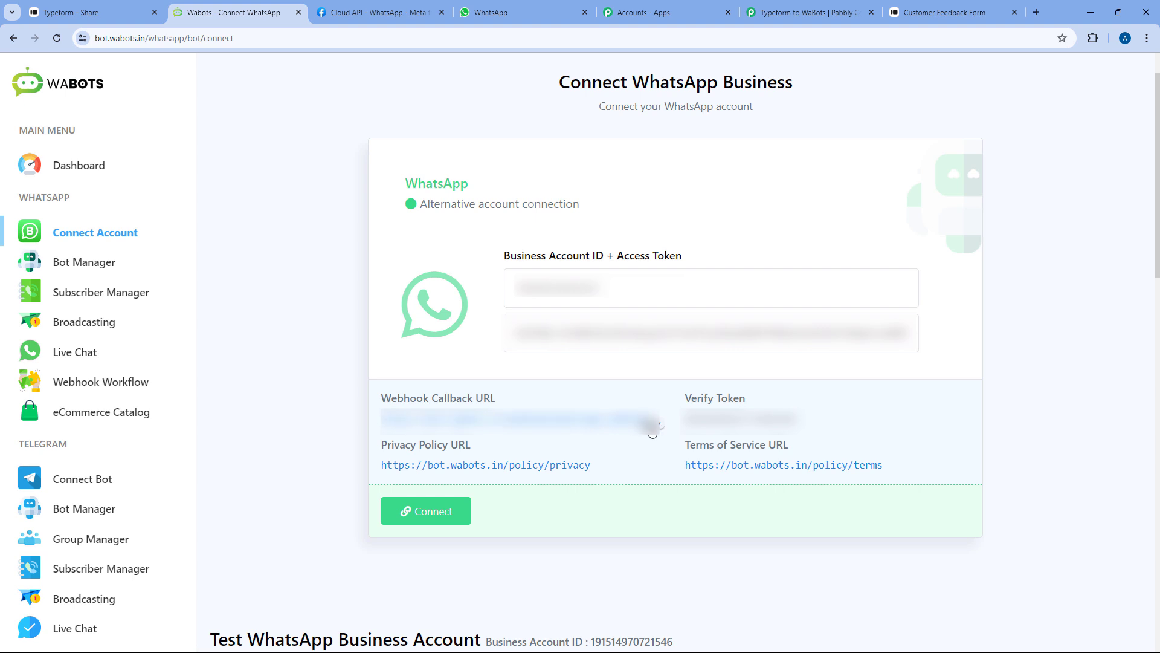
pyautogui.click(381, 12)
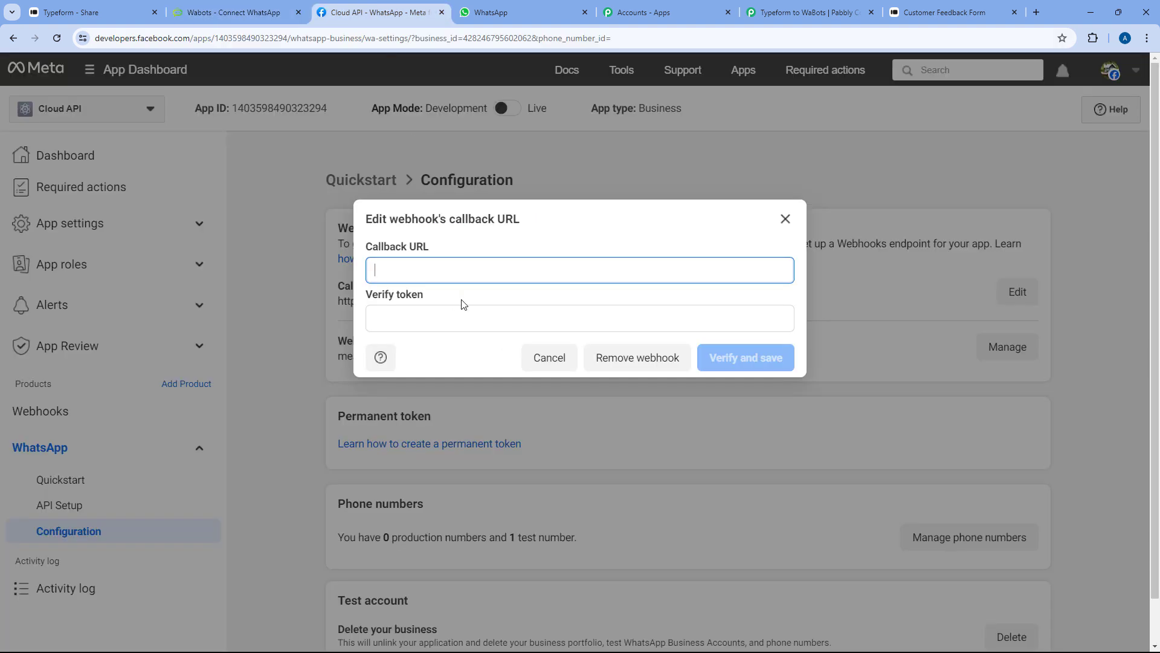
pyautogui.rightClick(422, 276)
pyautogui.click(446, 396)
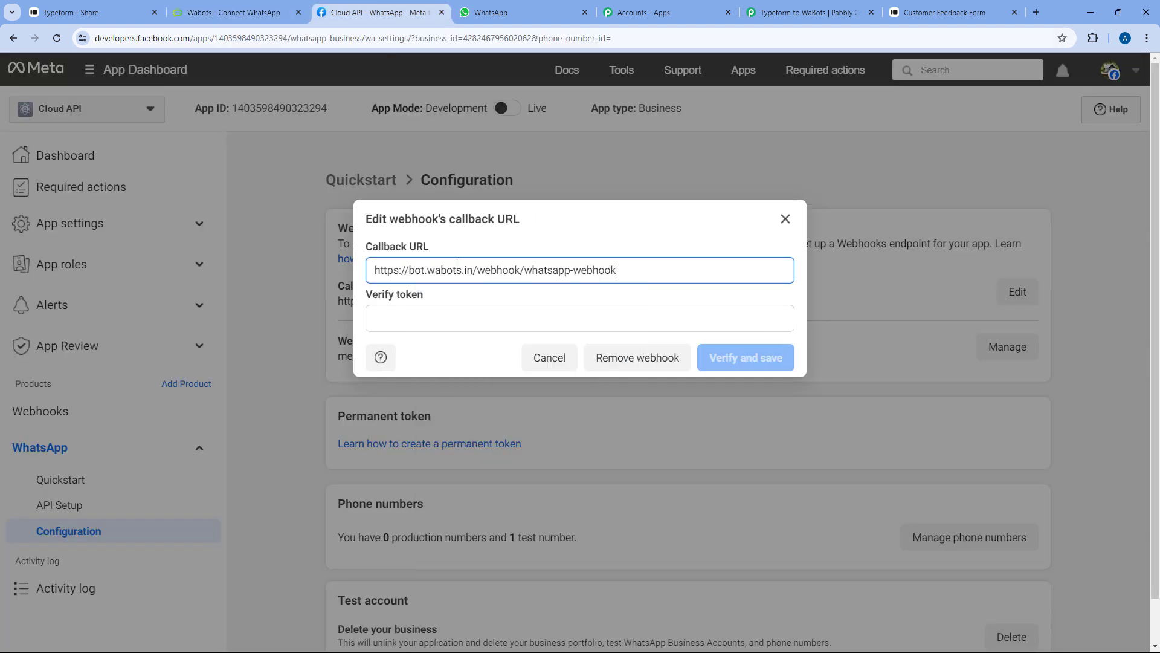
# Fill in the Wabots verify token, then verify and save the webhook
pyautogui.click(426, 318)
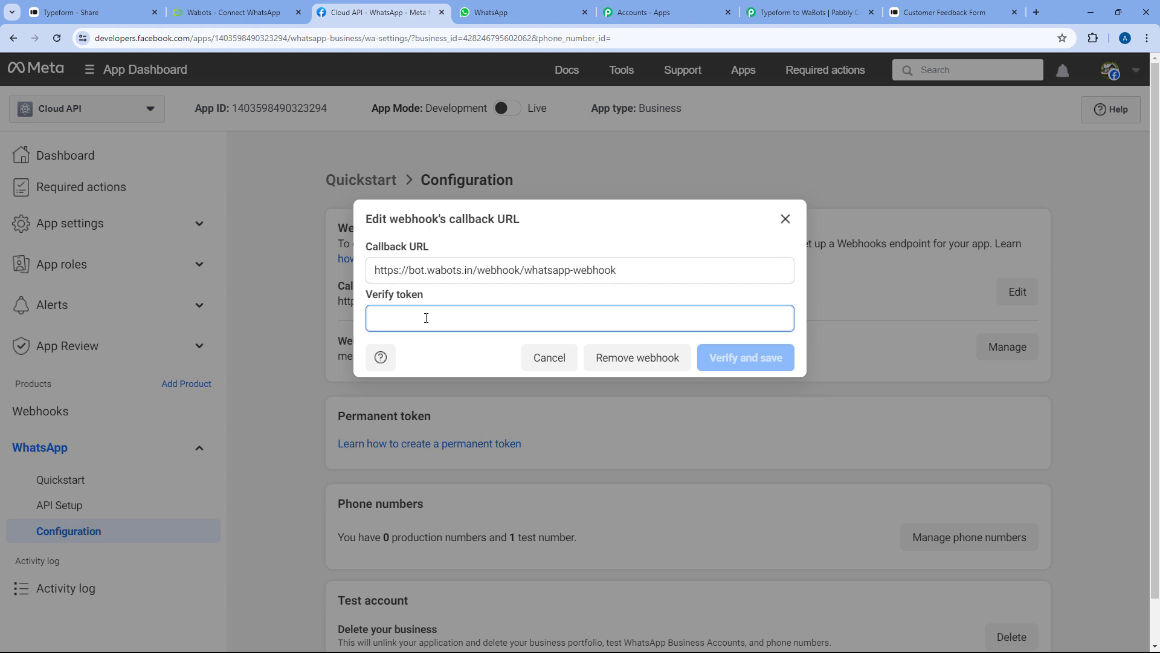
pyautogui.click(256, 11)
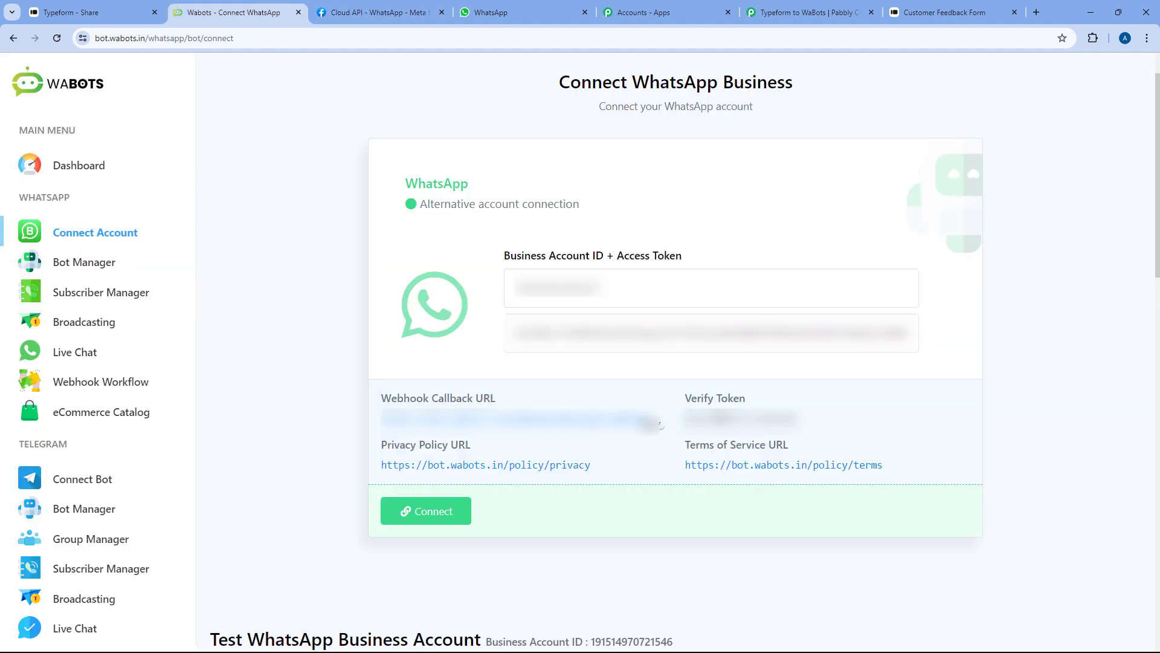
pyautogui.click(952, 426)
pyautogui.click(329, 14)
pyautogui.rightClick(437, 317)
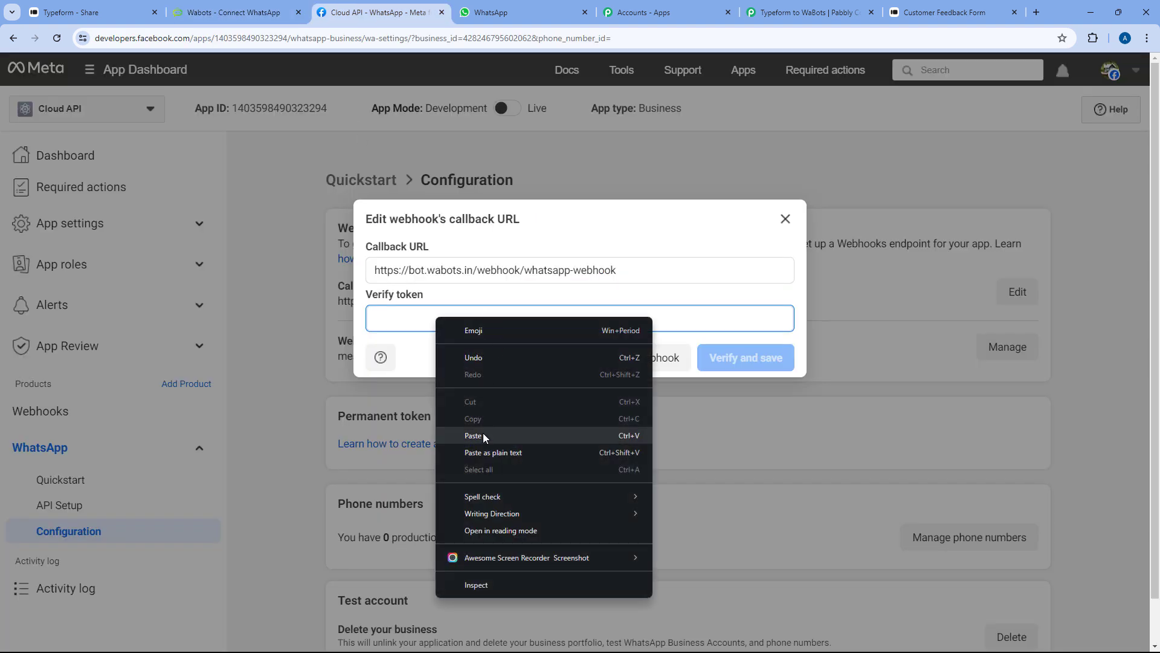
pyautogui.click(484, 433)
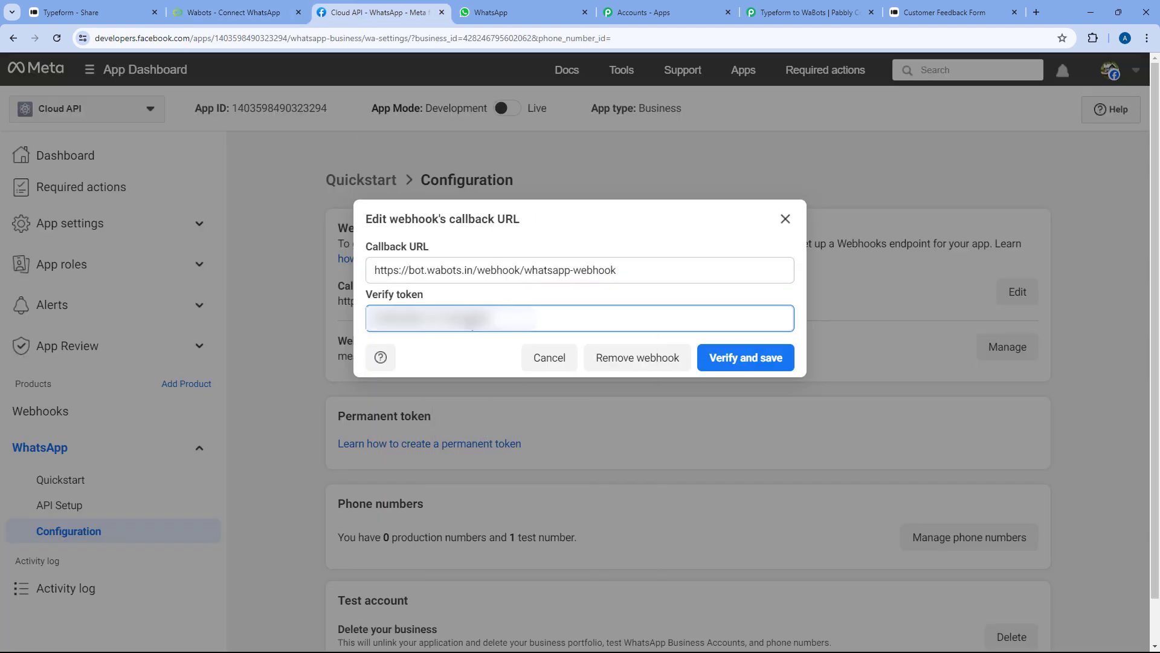
pyautogui.click(744, 360)
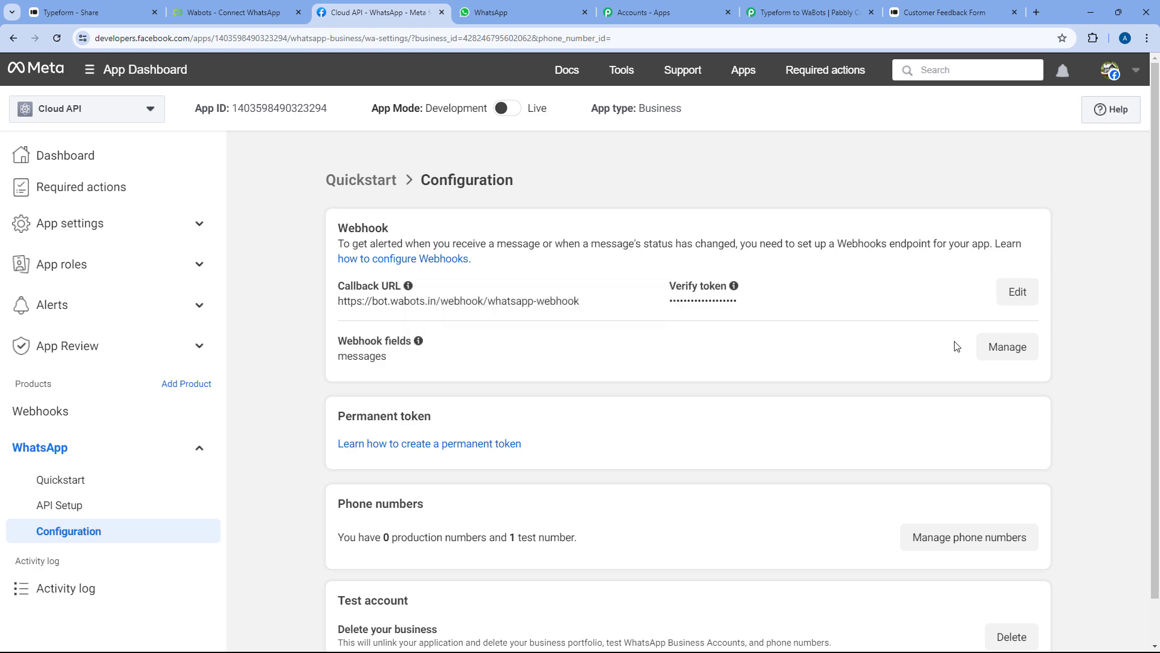
# Uncheck and recheck Subscribe for the messages webhook field, then close the fields list
pyautogui.click(979, 357)
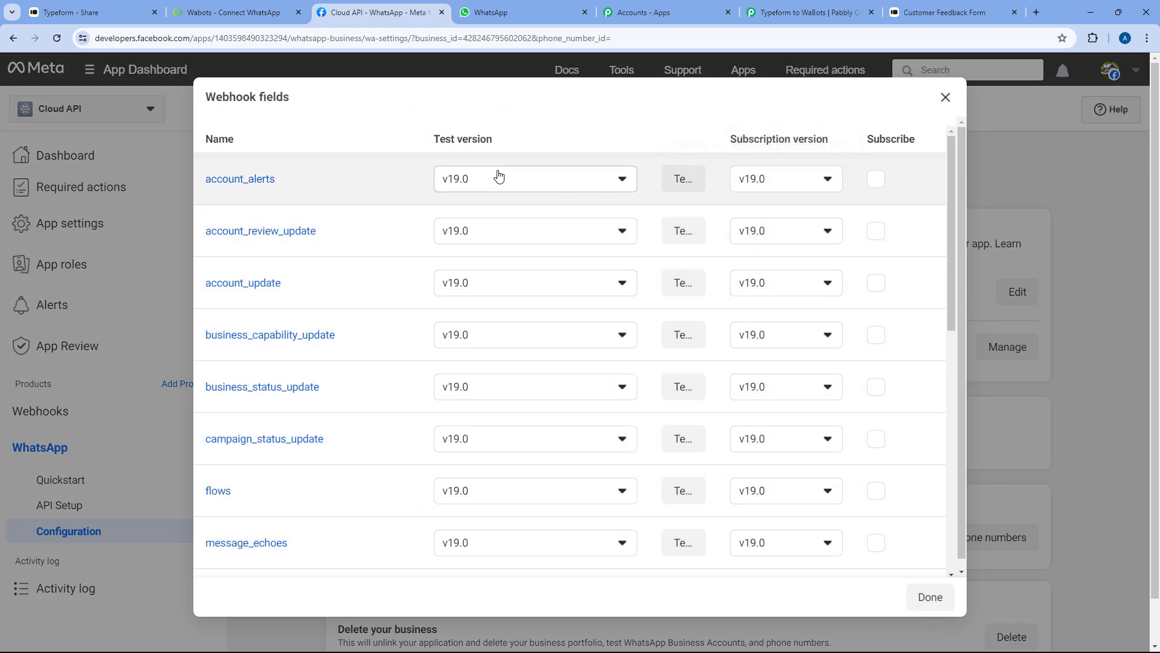
pyautogui.scroll(-2, 398, 197)
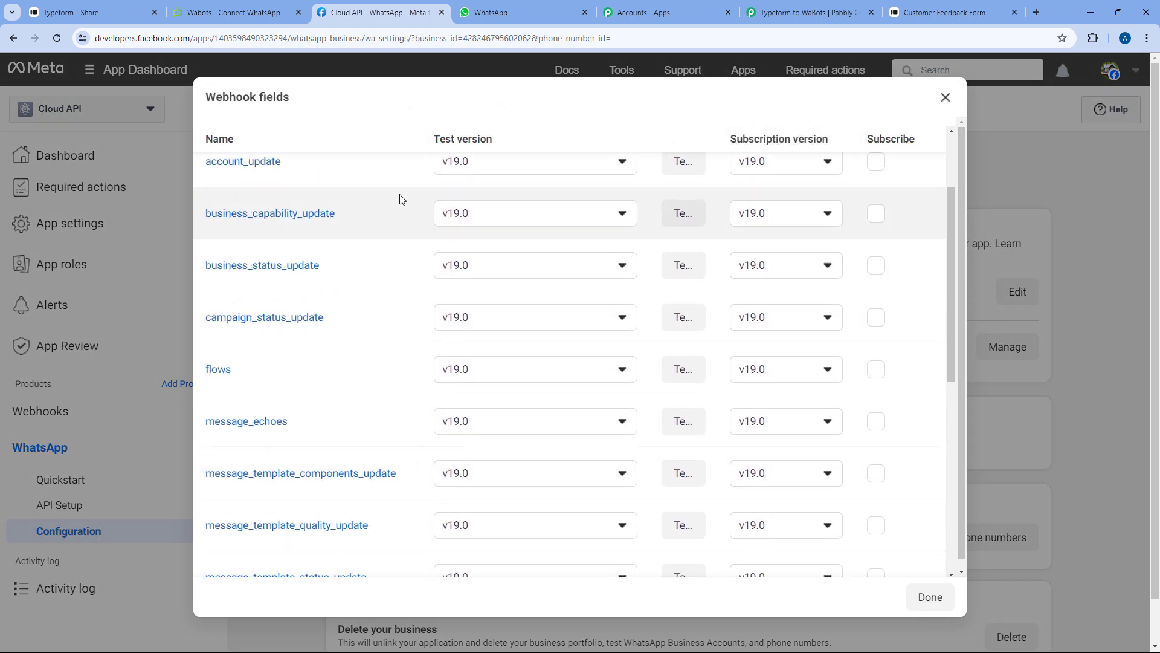
pyautogui.scroll(-5, 398, 198)
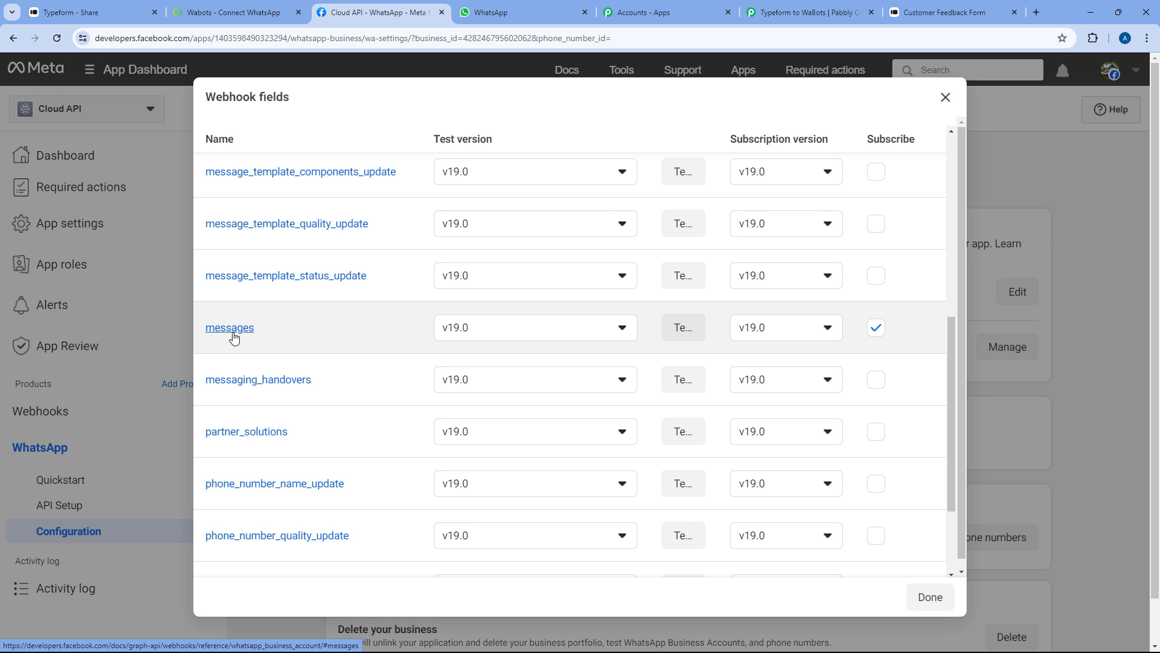
pyautogui.click(876, 330)
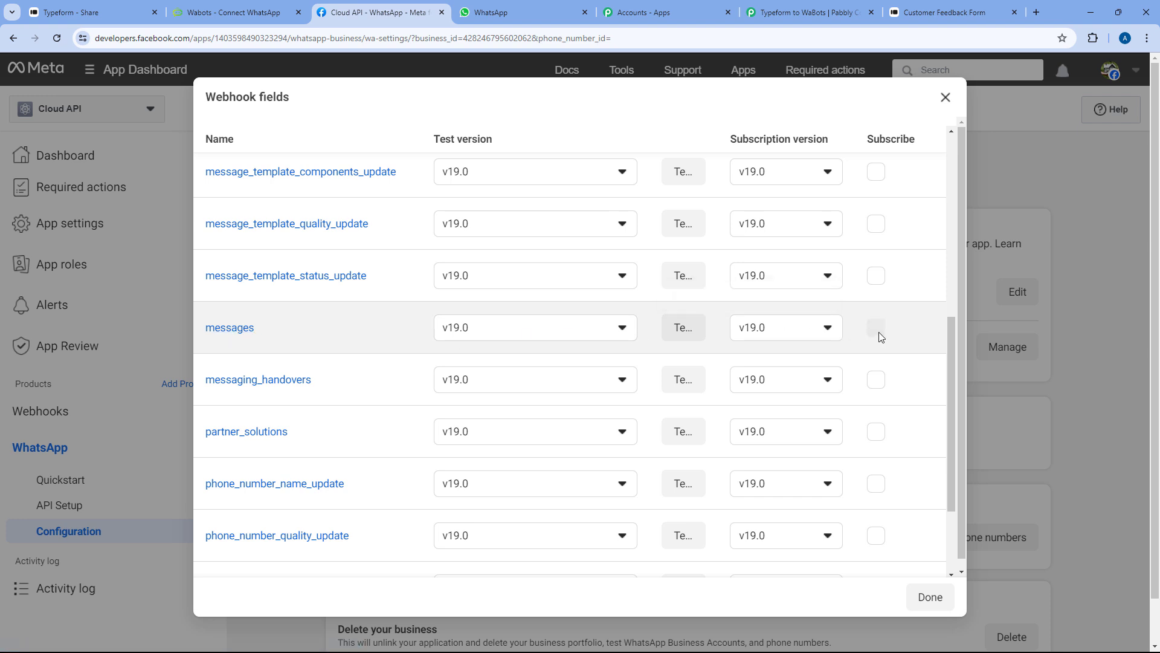
pyautogui.scroll(-1, 873, 350)
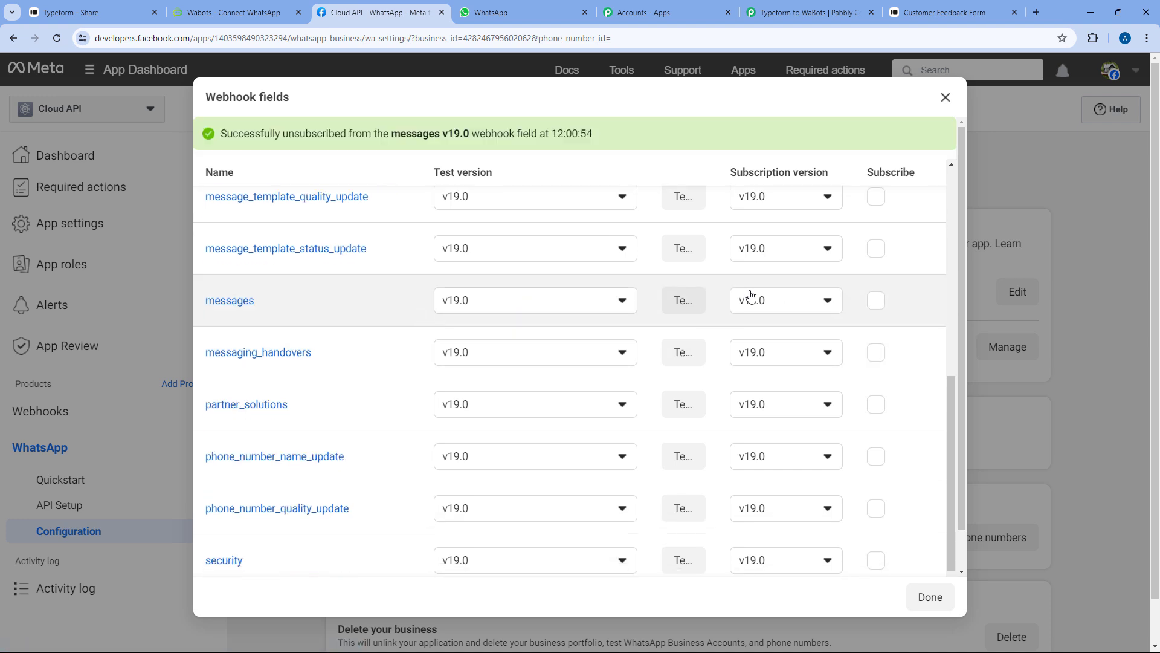
pyautogui.click(876, 303)
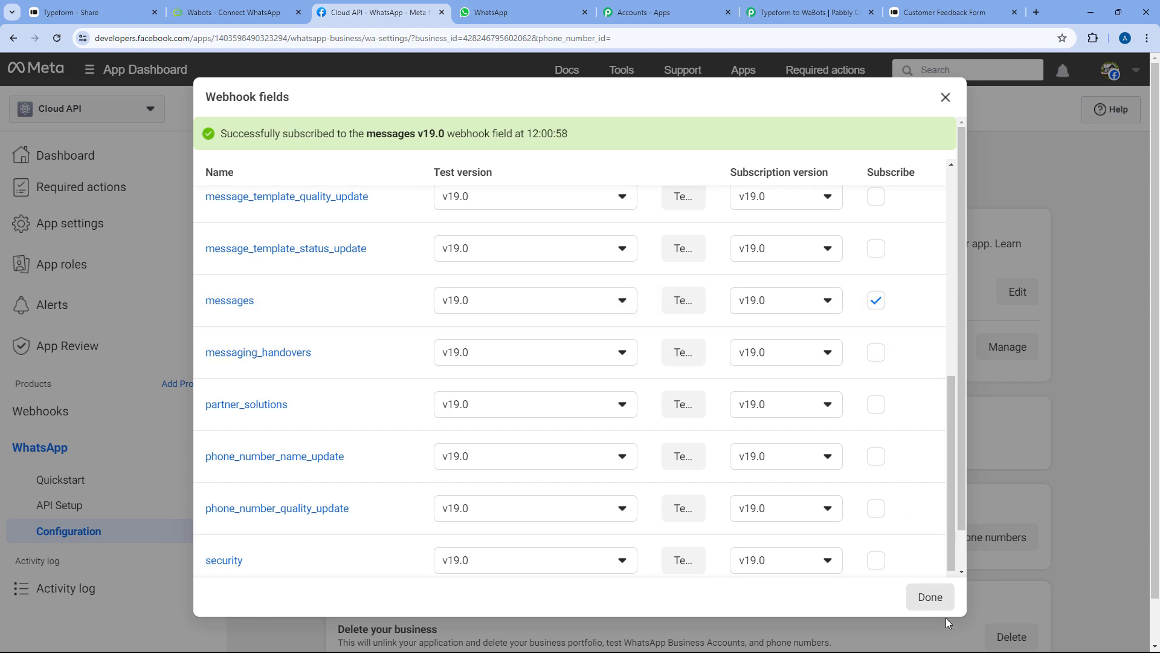
pyautogui.click(941, 600)
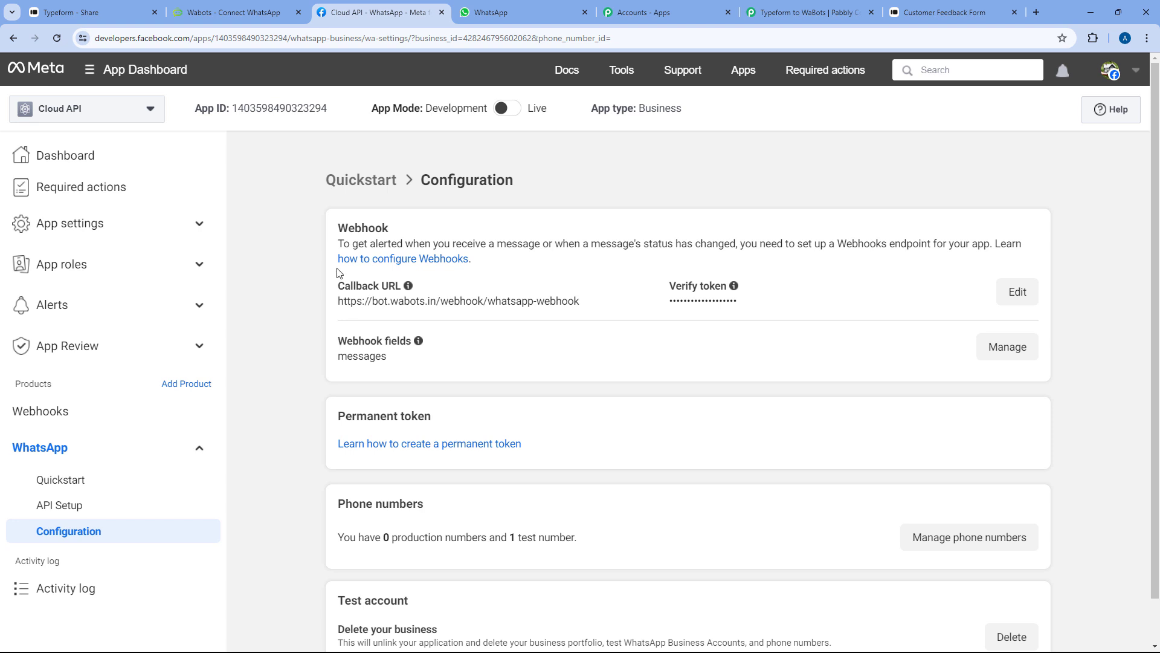
# Connect the WhatsApp account in Wabots and scroll to the Test WhatsApp Business Account card
pyautogui.click(253, 10)
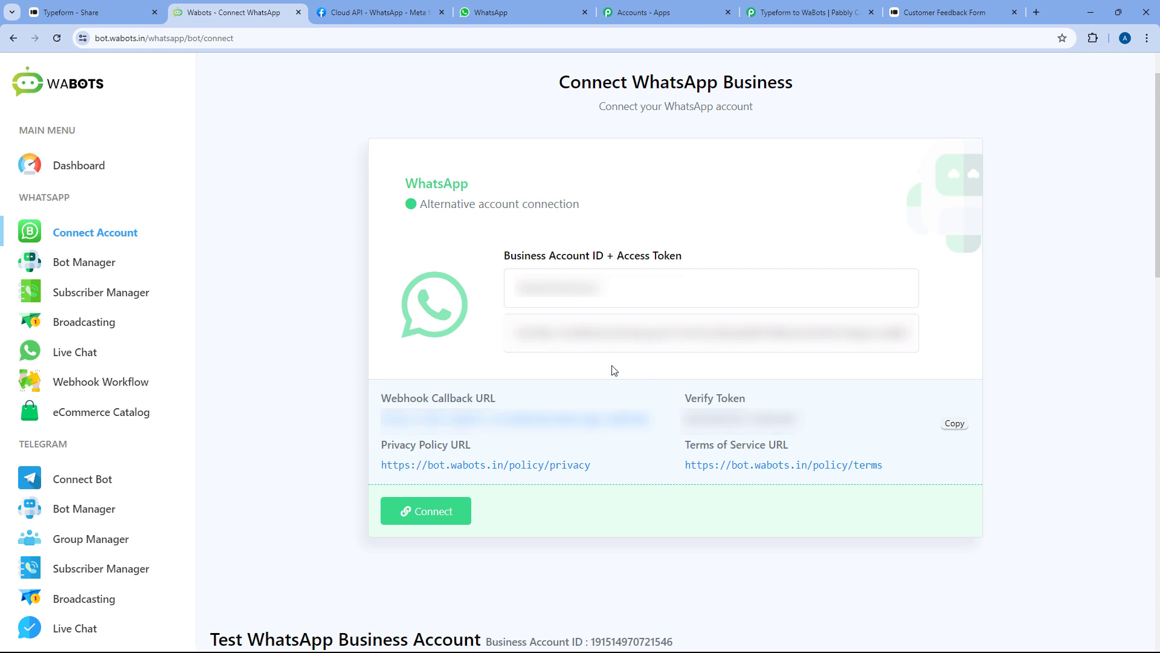
pyautogui.click(462, 514)
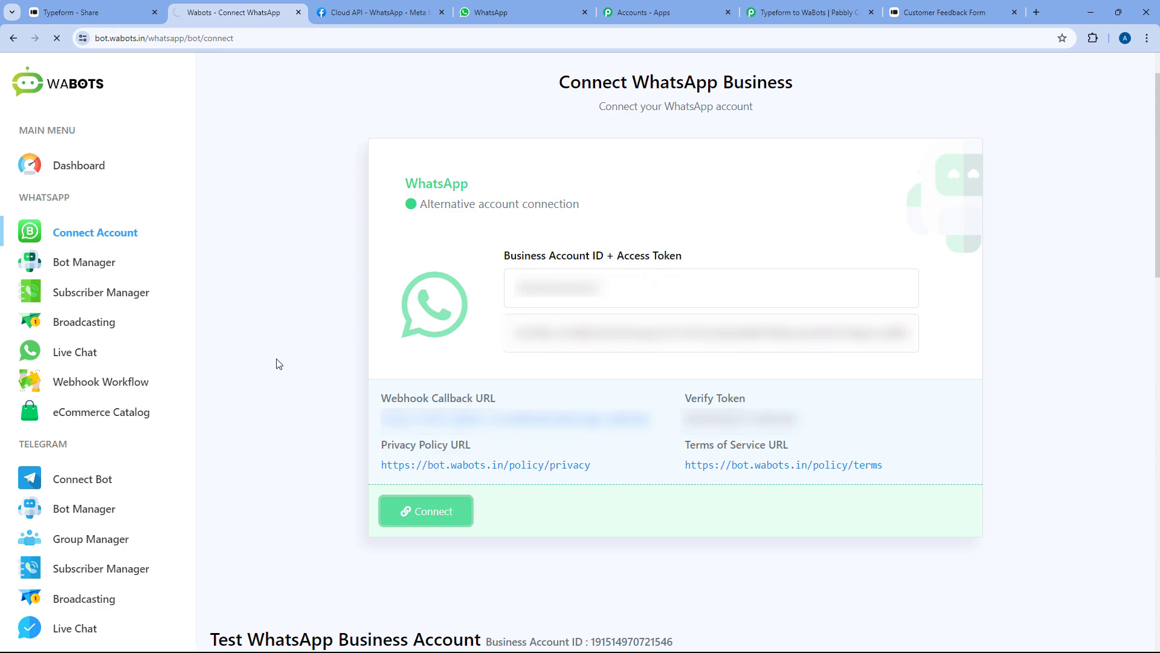
pyautogui.scroll(-4, 337, 357)
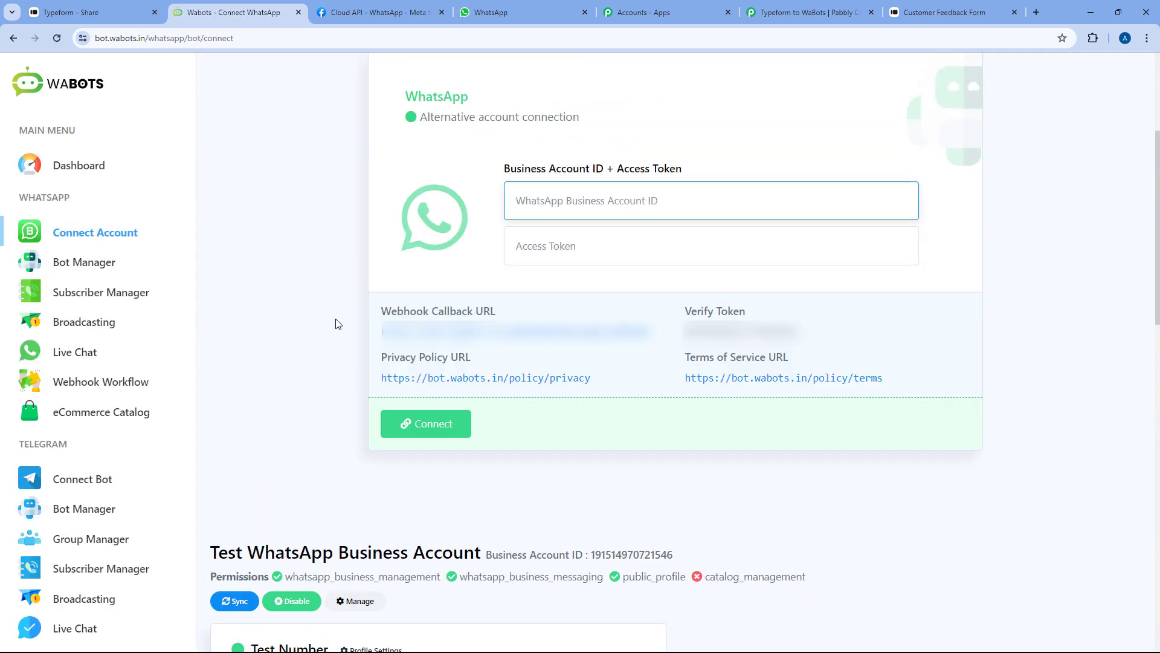
pyautogui.scroll(-9, 339, 338)
pyautogui.scroll(-7, 802, 303)
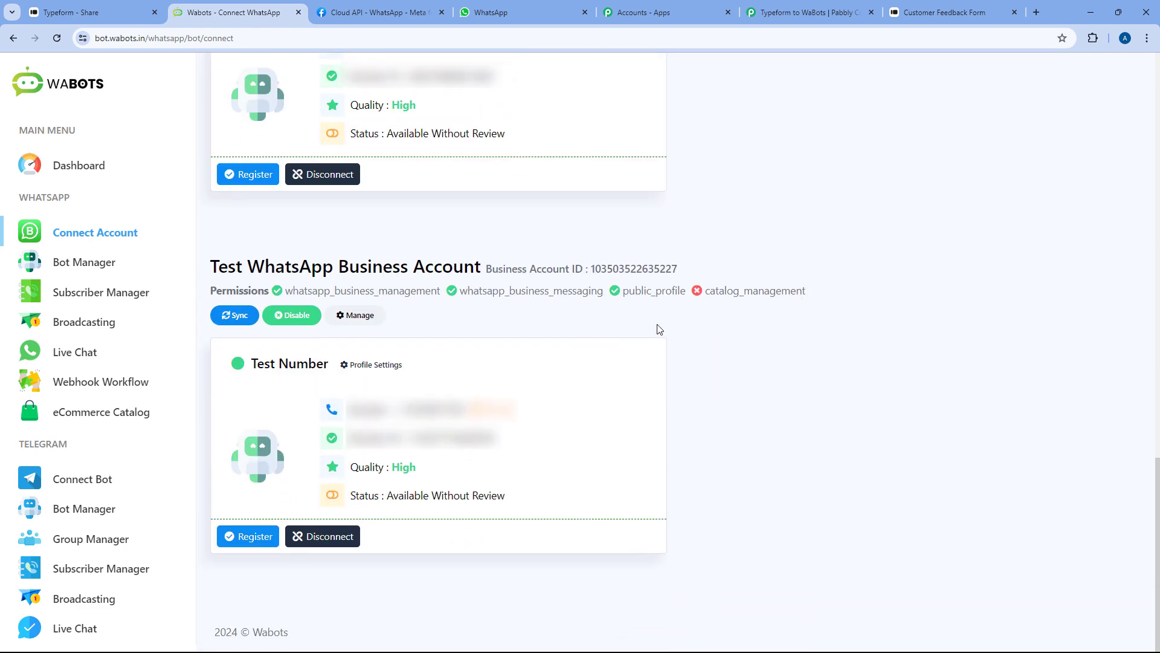
# Copy the last account card's Business Account ID and go back to Meta
pyautogui.moveTo(591, 266)
pyautogui.mouseDown()
pyautogui.moveTo(604, 267)
pyautogui.moveTo(592, 266)
pyautogui.mouseUp()
pyautogui.moveTo(682, 269); pyautogui.dragTo(591, 266)
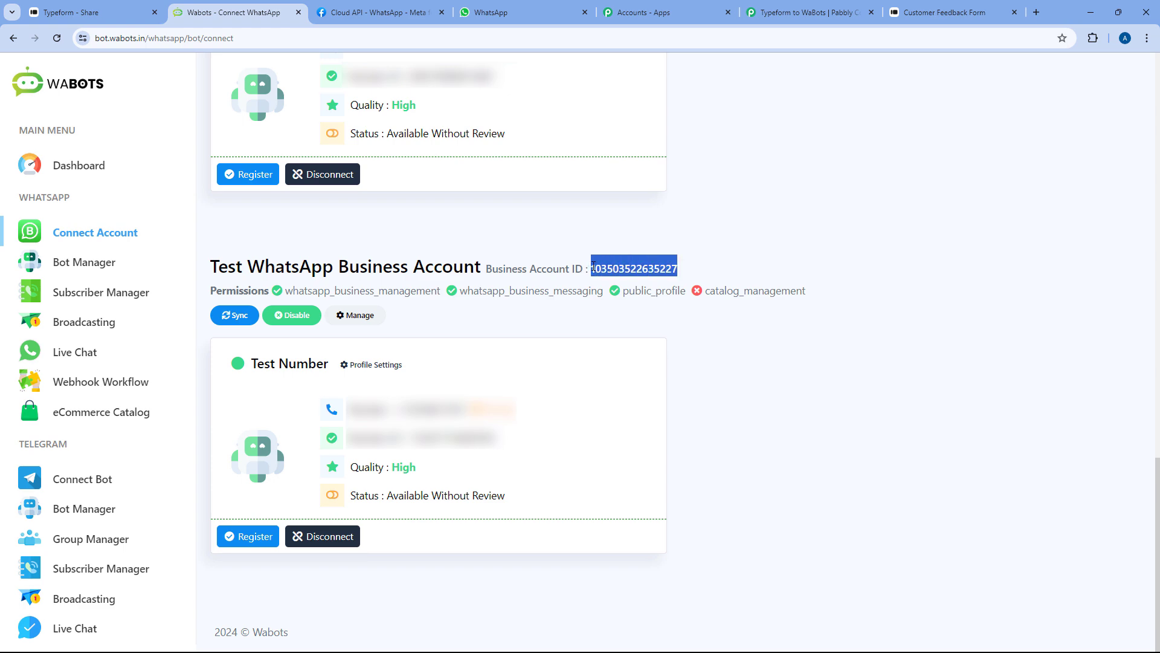
pyautogui.rightClick(595, 262)
pyautogui.click(619, 272)
pyautogui.click(355, 5)
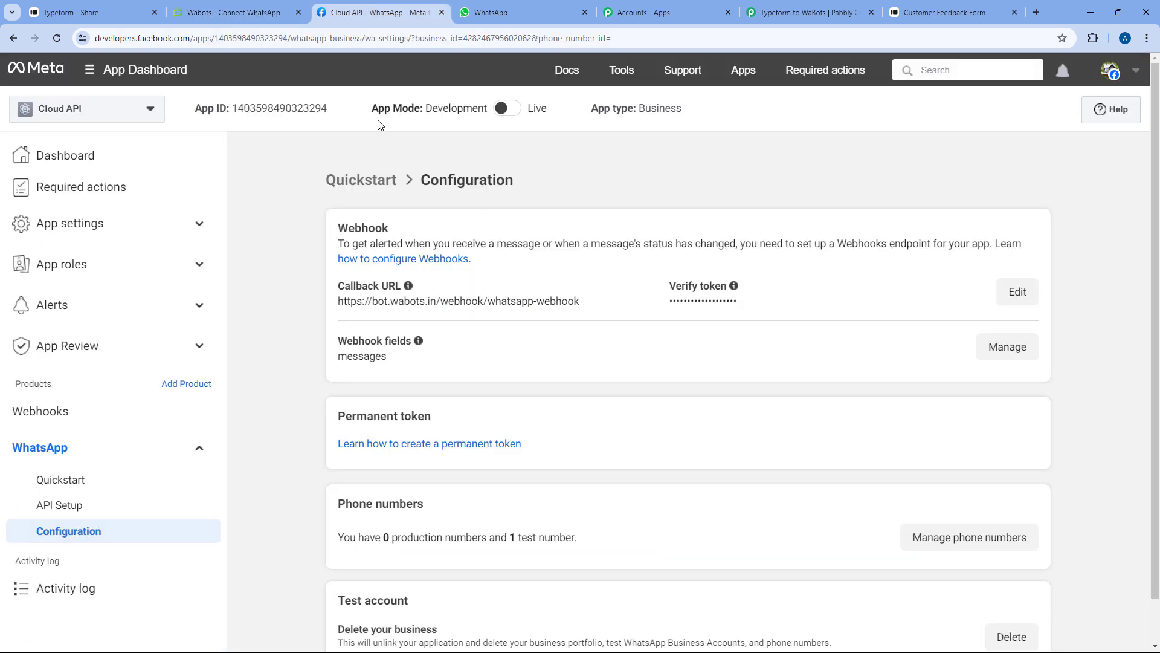
# Search Meta's API Setup page for the copied ID to confirm it matches the Business Account ID
pyautogui.click(86, 507)
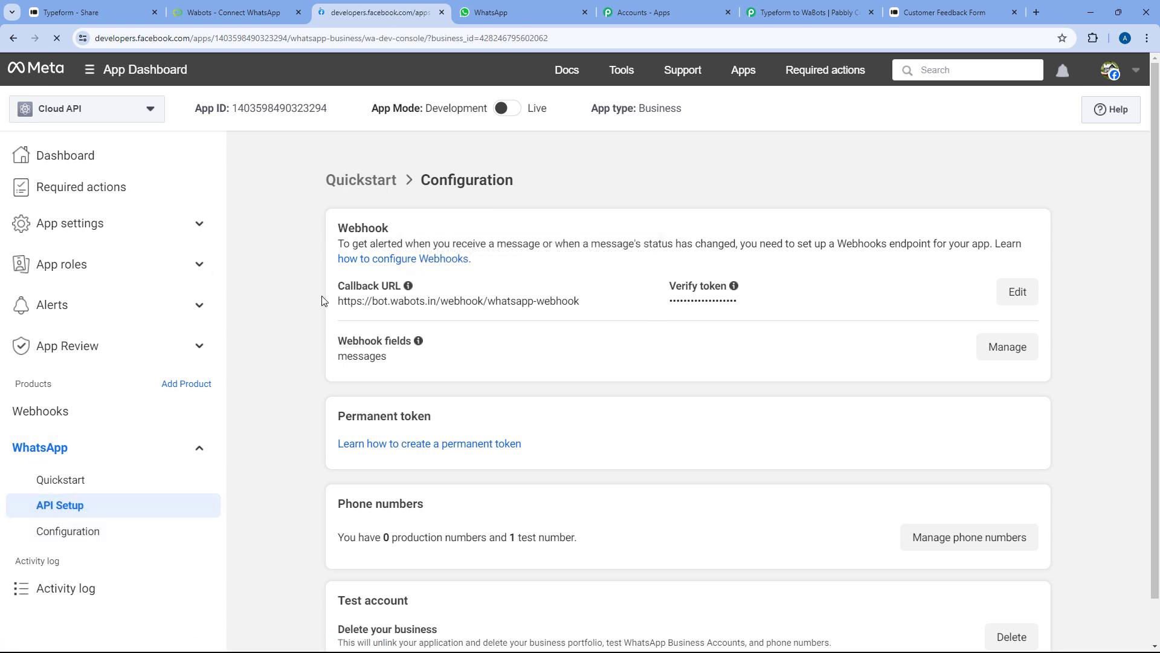
pyautogui.hotkey('ctrl', 'f')
pyautogui.hotkey('ctrl', 'v')
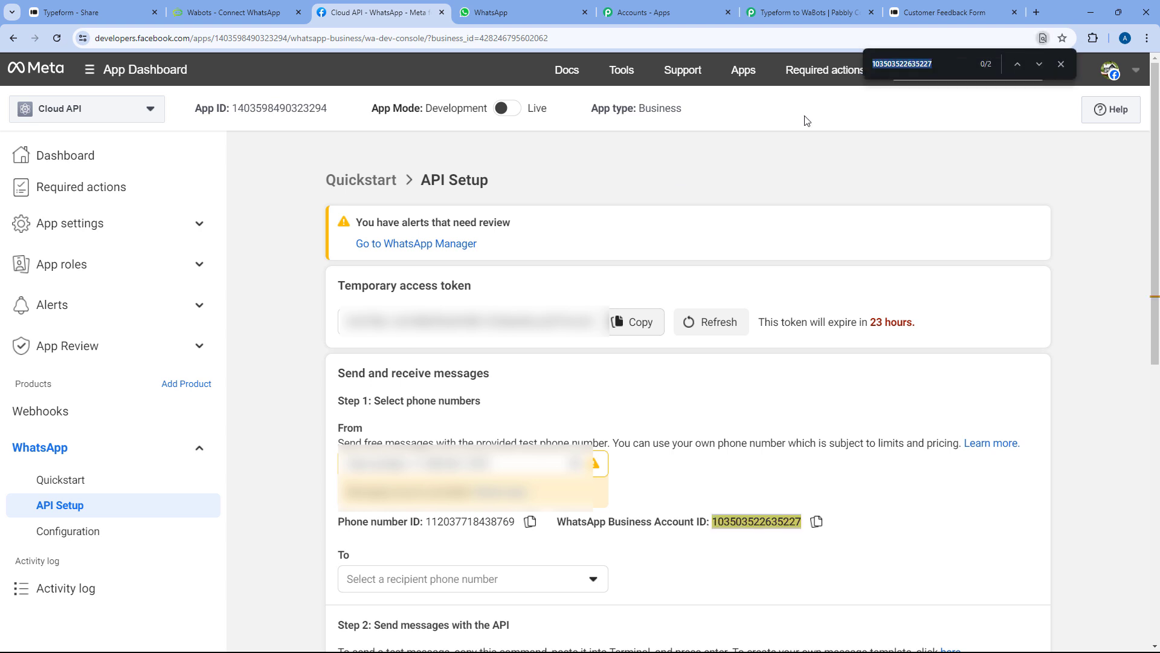
pyautogui.click(1017, 64)
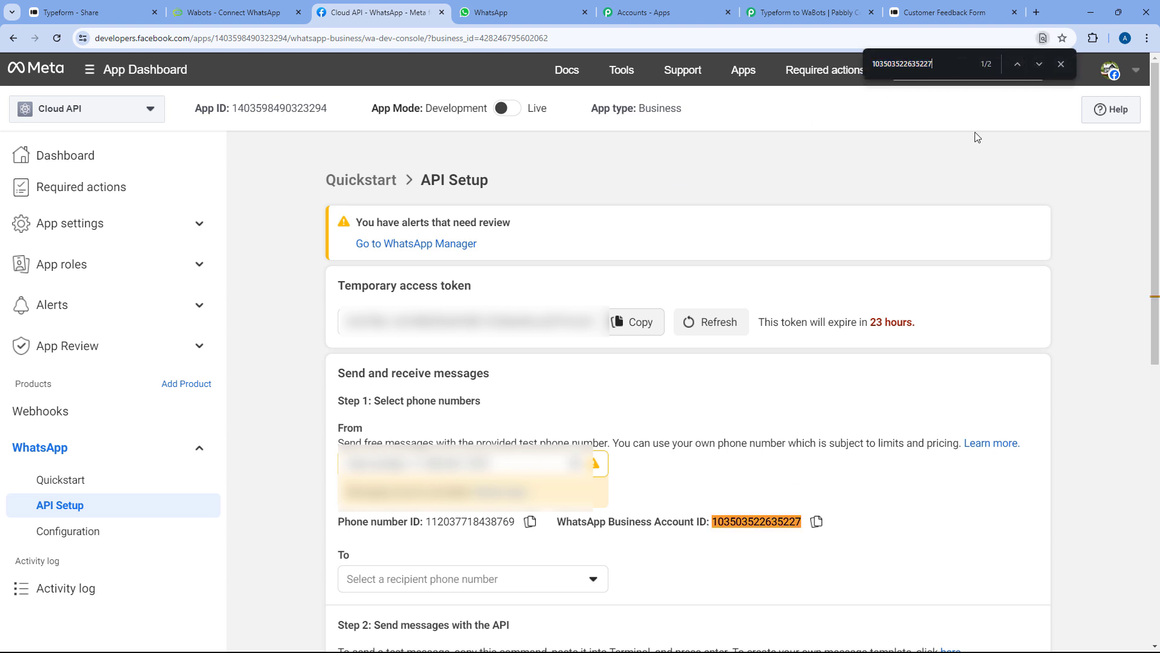
pyautogui.click(1061, 65)
# Return to Wabots and scroll up to the 'connected successfully' confirmation
pyautogui.click(235, 12)
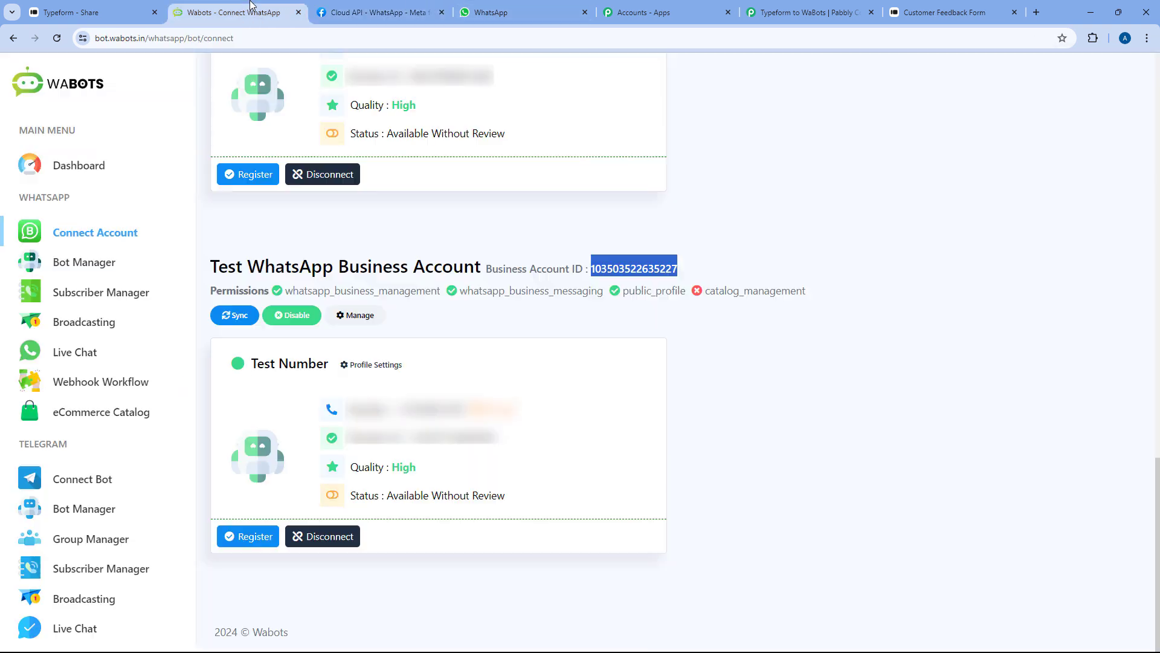
pyautogui.click(469, 325)
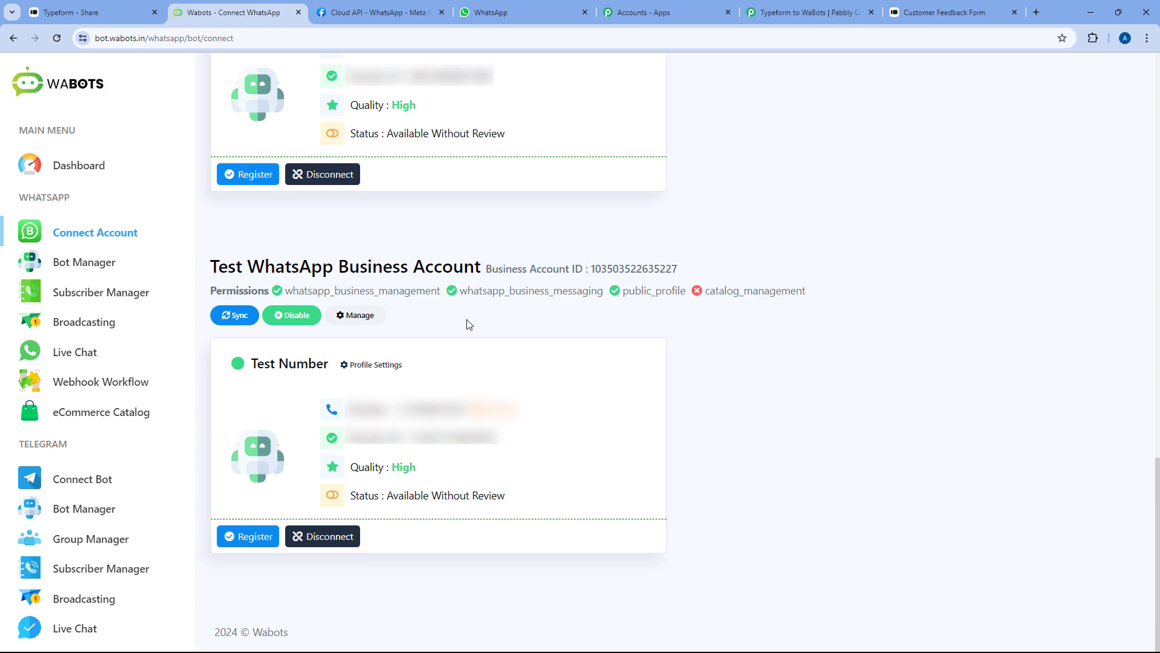
pyautogui.click(369, 7)
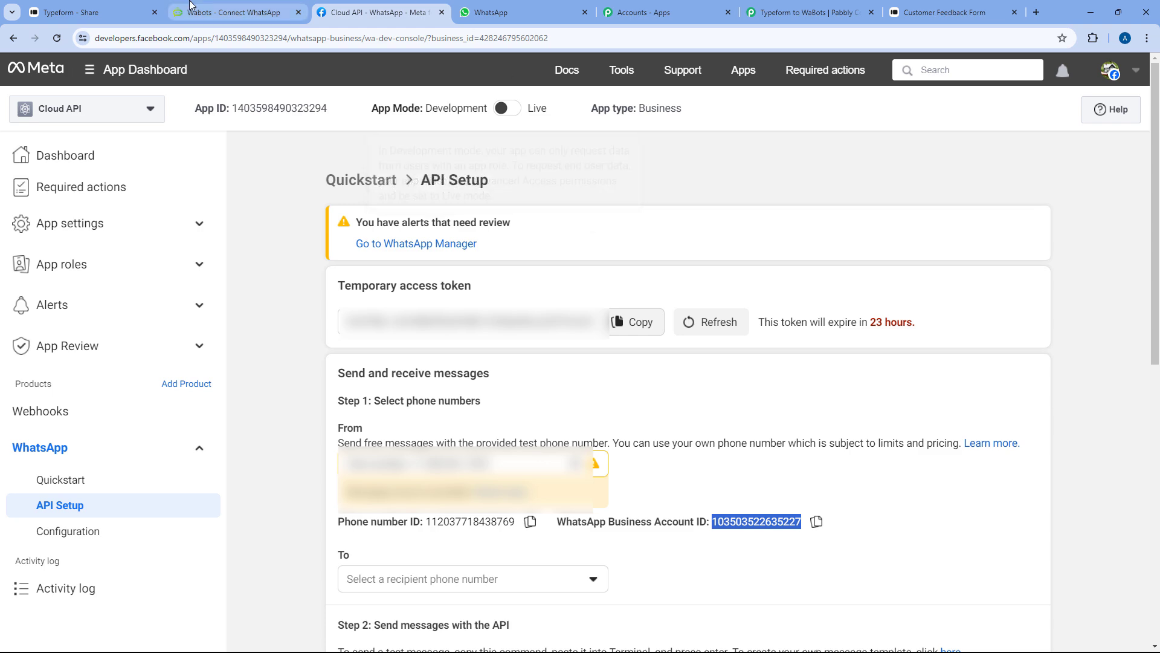
pyautogui.click(233, 12)
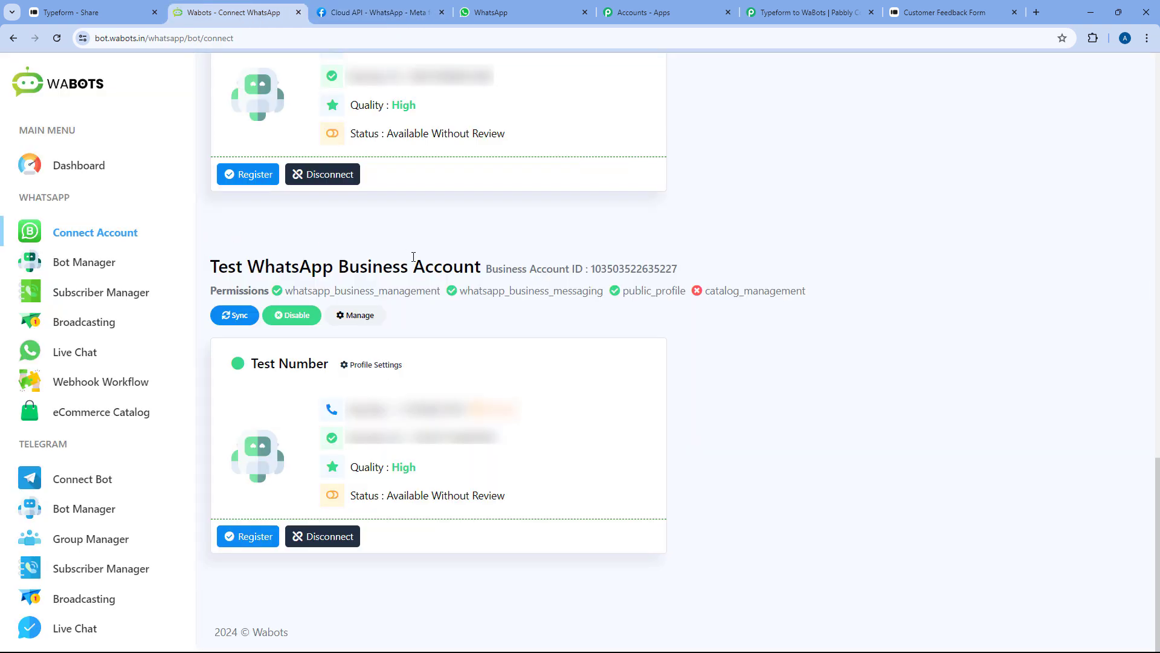
pyautogui.scroll(15, 413, 257)
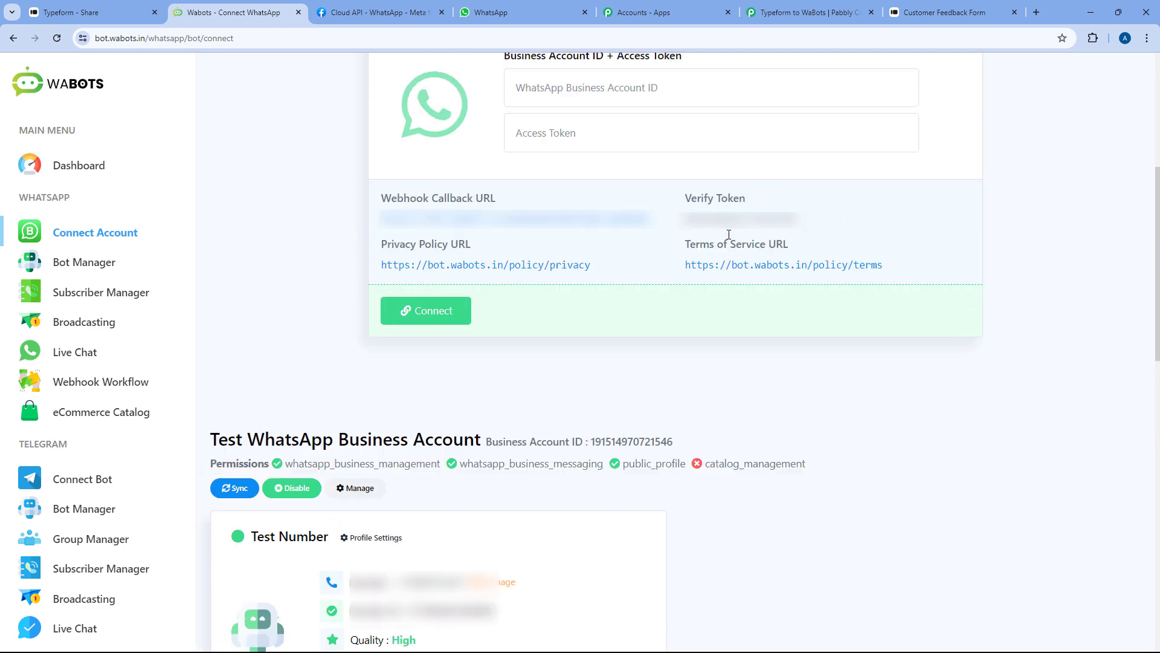
pyautogui.scroll(5, 729, 235)
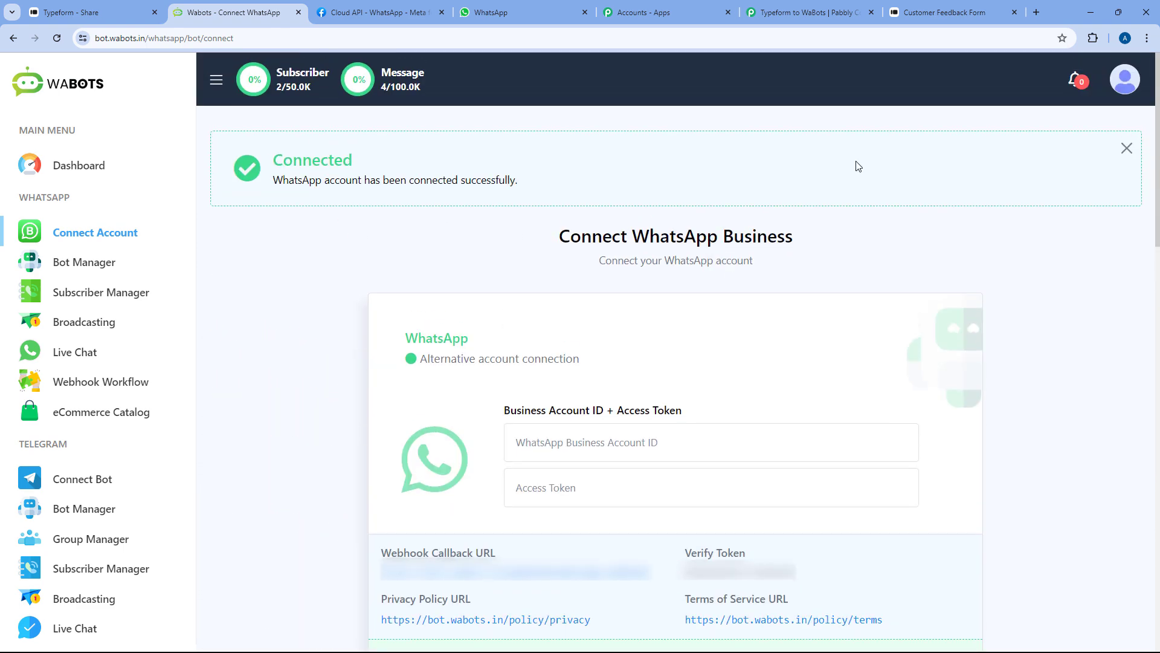
# Copy the API key from WaBots' API Developer page and save it as Pabbly's WaBots connection
pyautogui.click(804, 12)
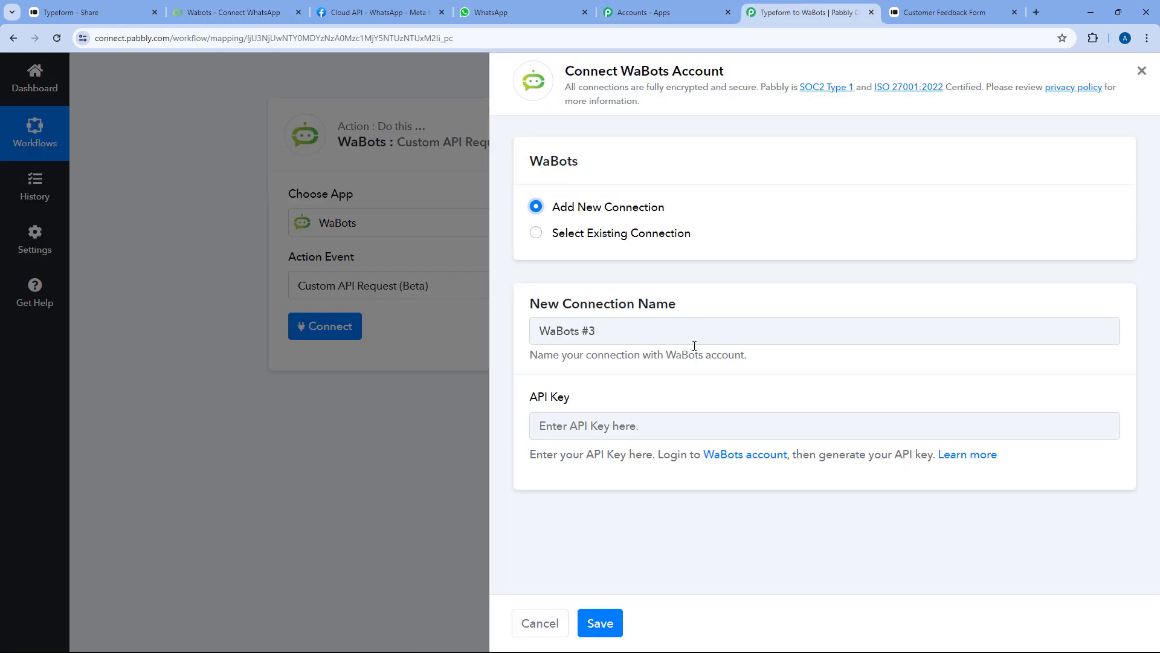
pyautogui.click(250, 7)
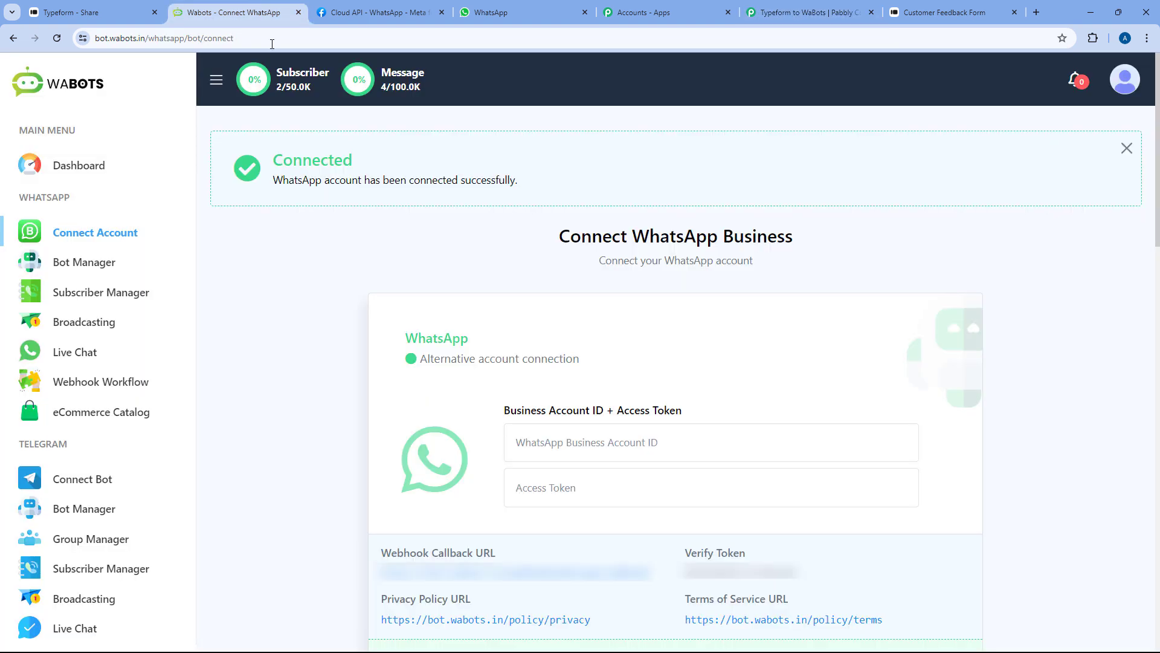
pyautogui.click(1131, 84)
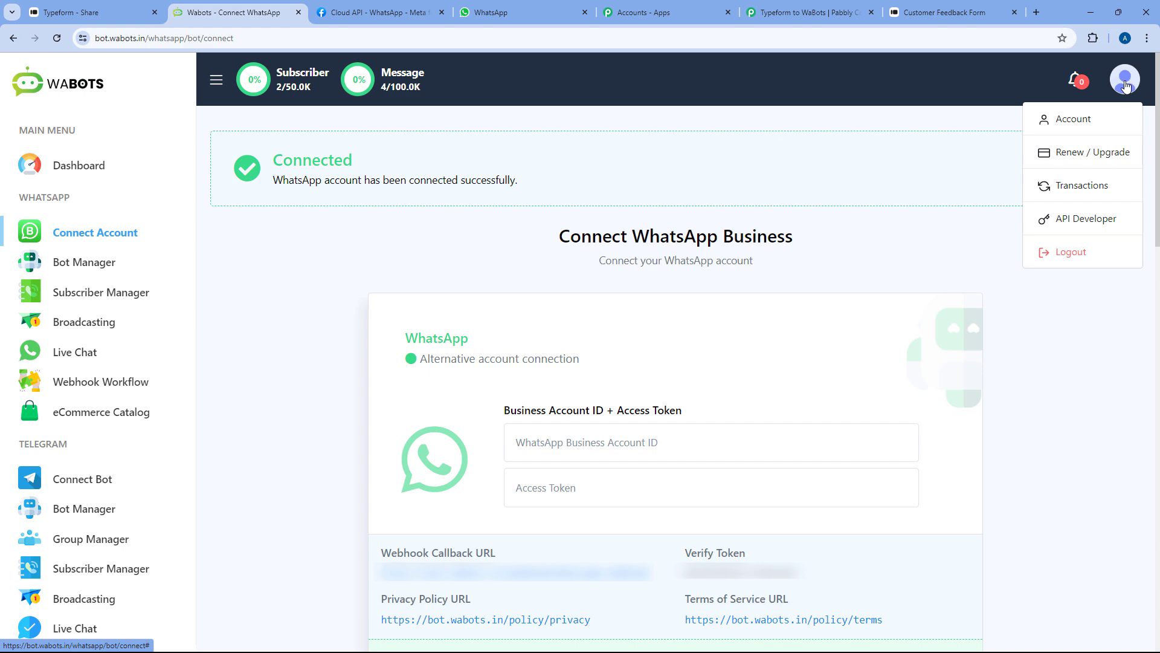
pyautogui.click(1074, 218)
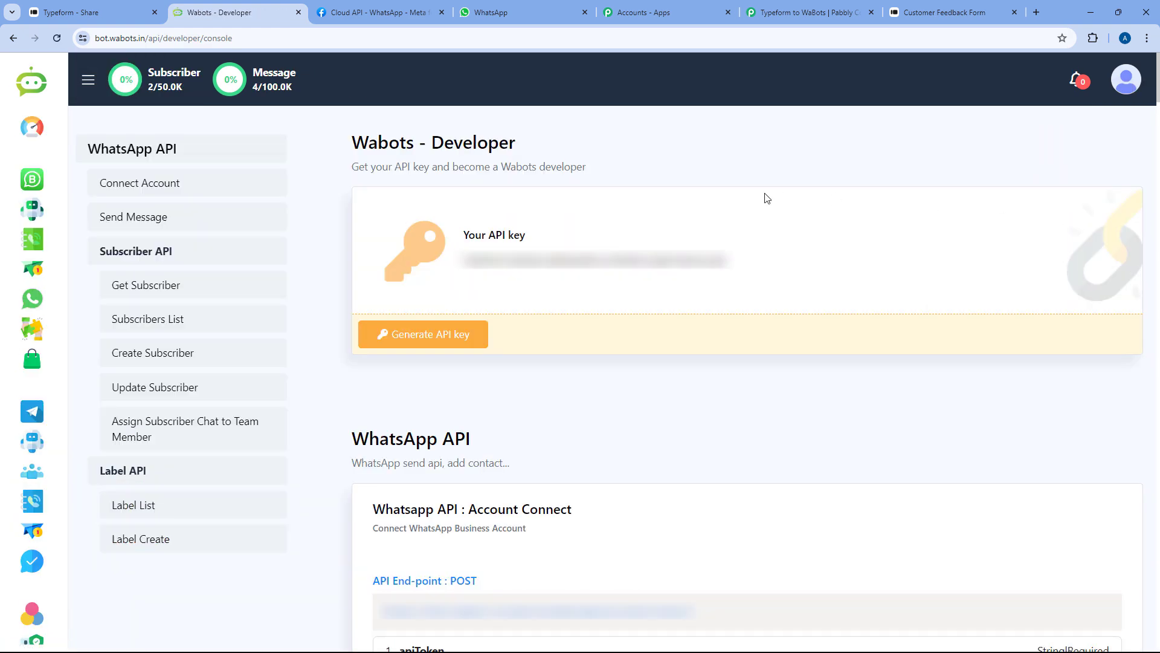
pyautogui.click(719, 269)
pyautogui.click(804, 12)
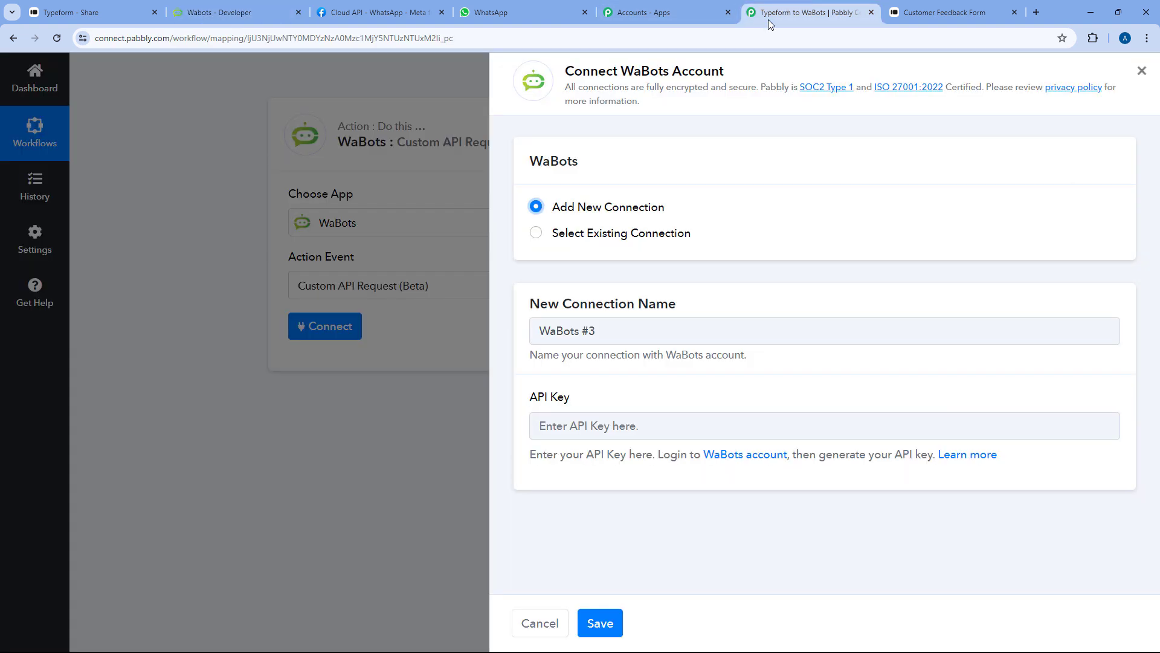
pyautogui.rightClick(601, 425)
pyautogui.click(656, 280)
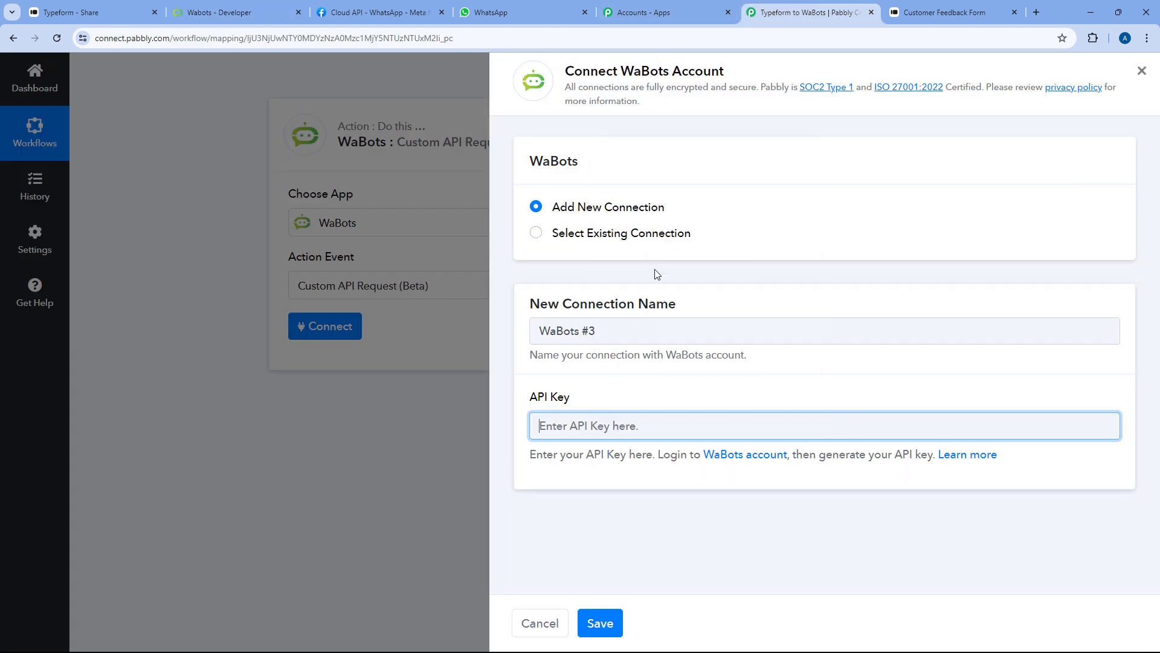
pyautogui.click(614, 622)
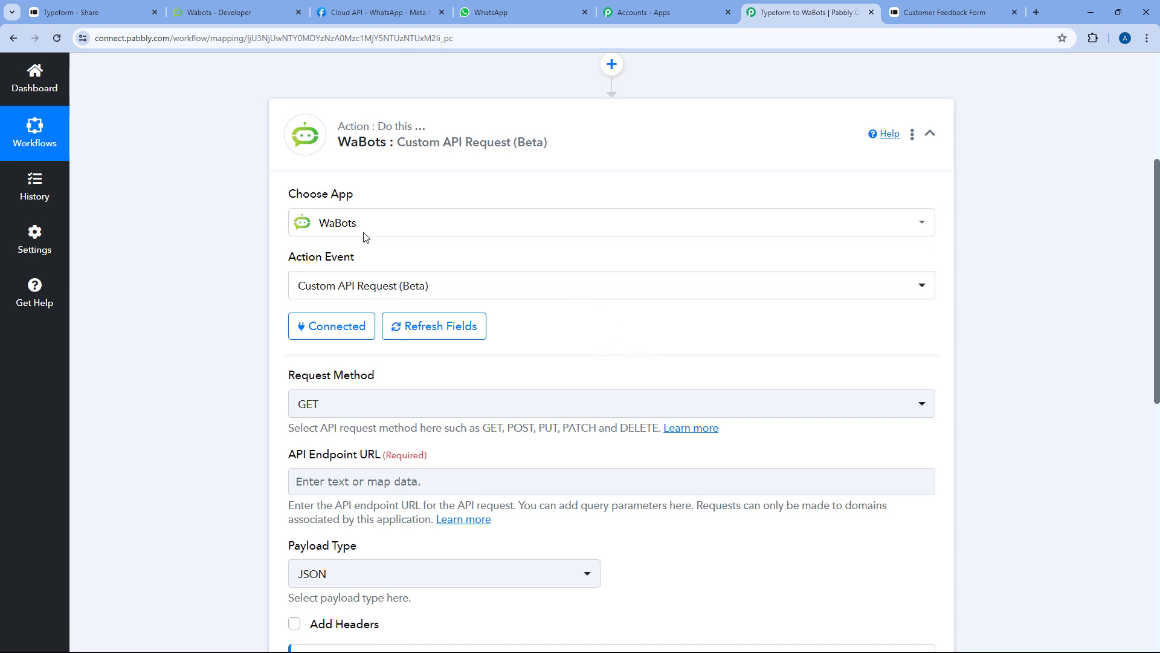
# Scroll through the WaBots Custom API Request fields, then switch to the WaBots Developer console
pyautogui.scroll(-2, 293, 275)
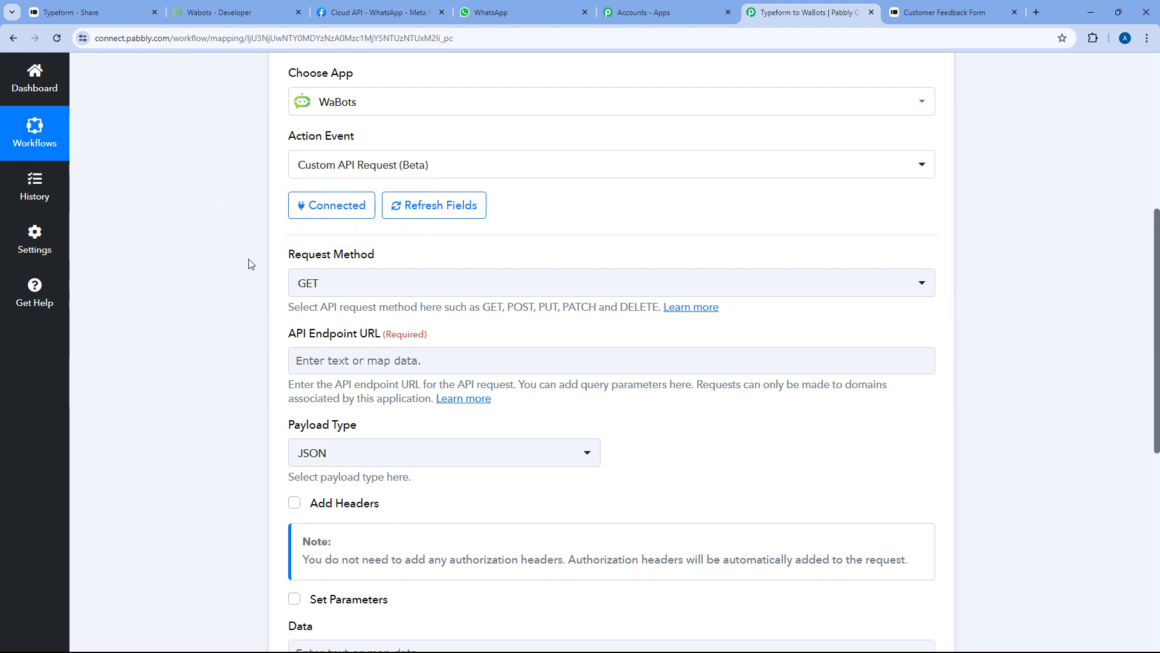
pyautogui.scroll(2, 621, 266)
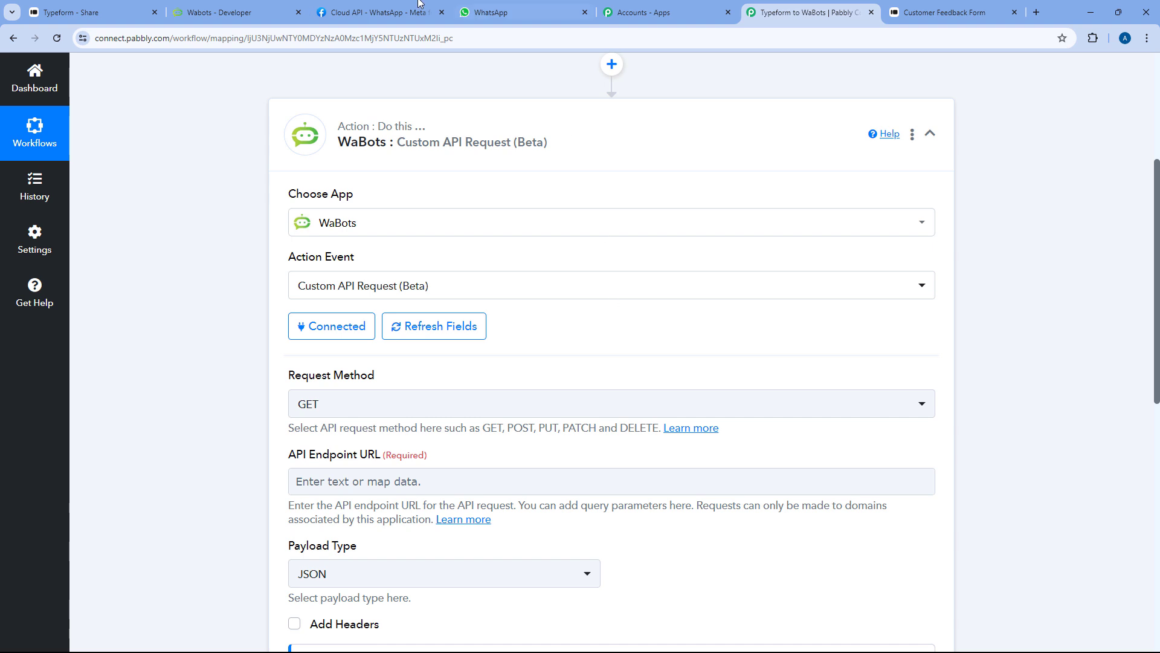
pyautogui.click(221, 12)
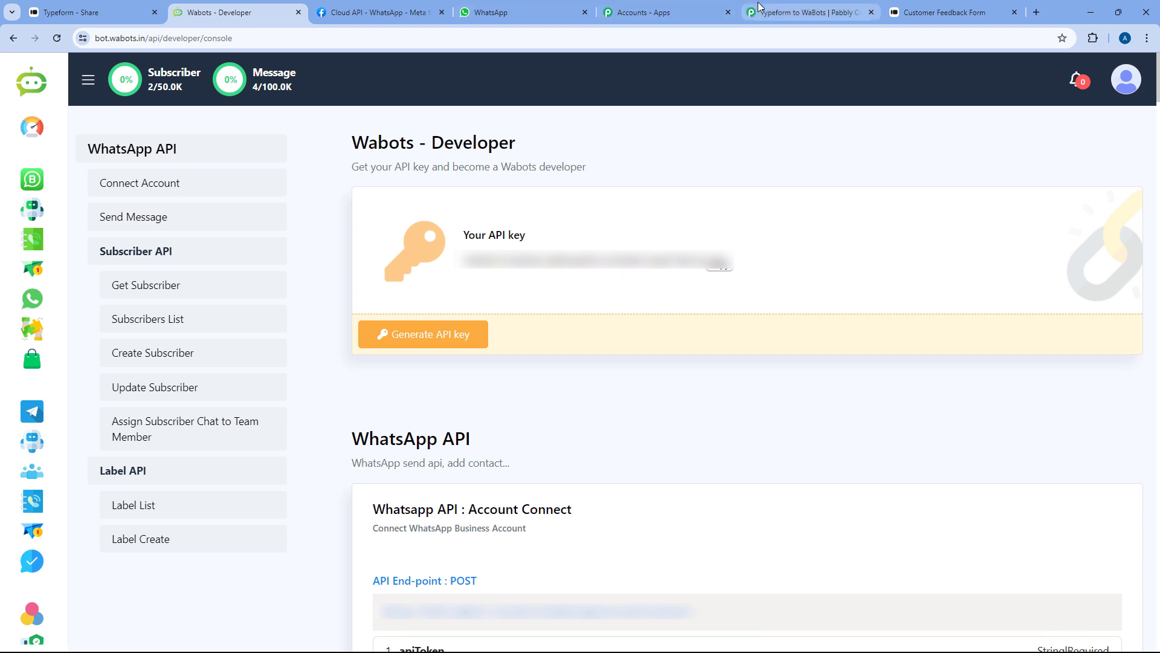
pyautogui.click(807, 12)
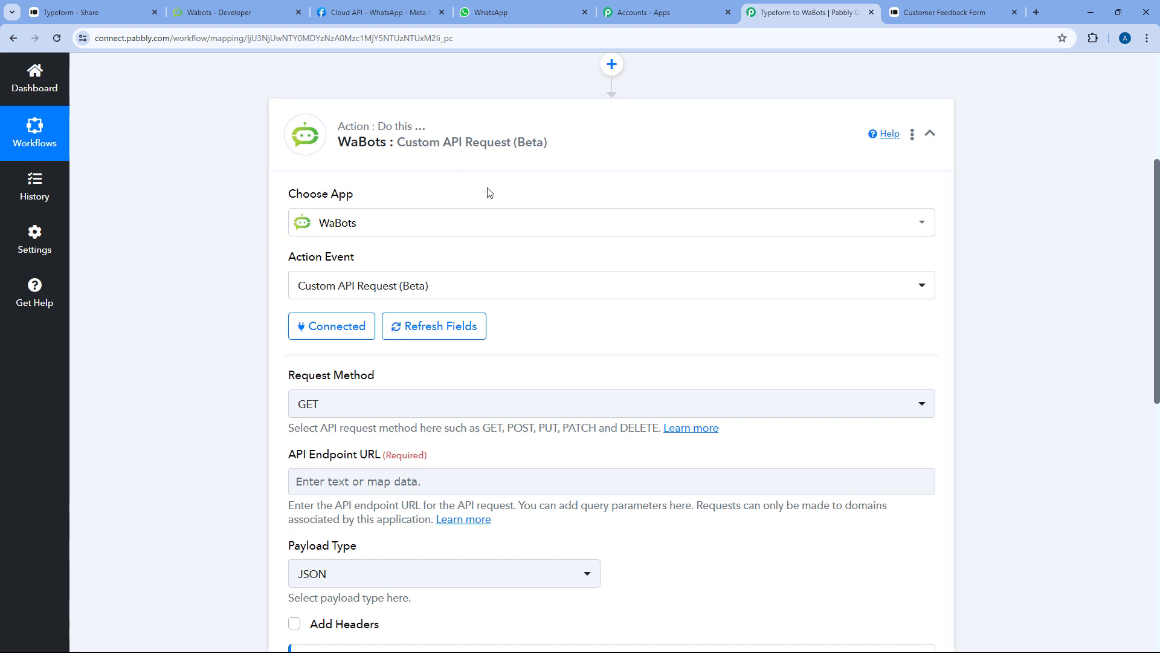
pyautogui.click(268, 8)
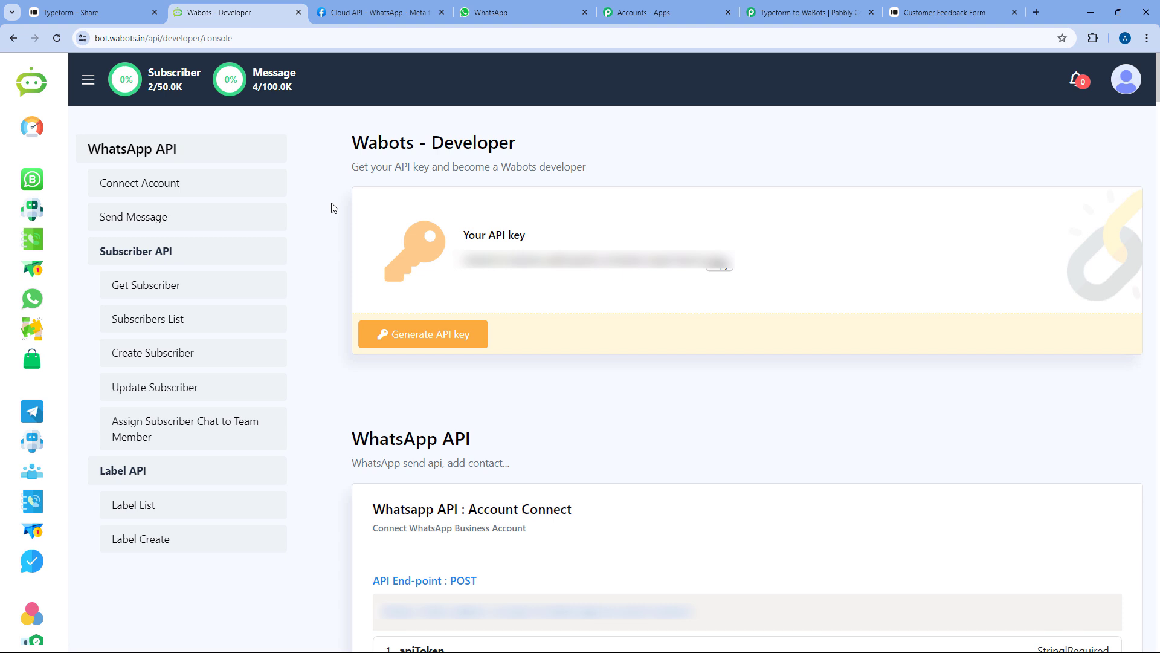
# Open WaBots' Bot Manager and scroll the Message Template Settings to find the approved feedback_response template
pyautogui.click(33, 211)
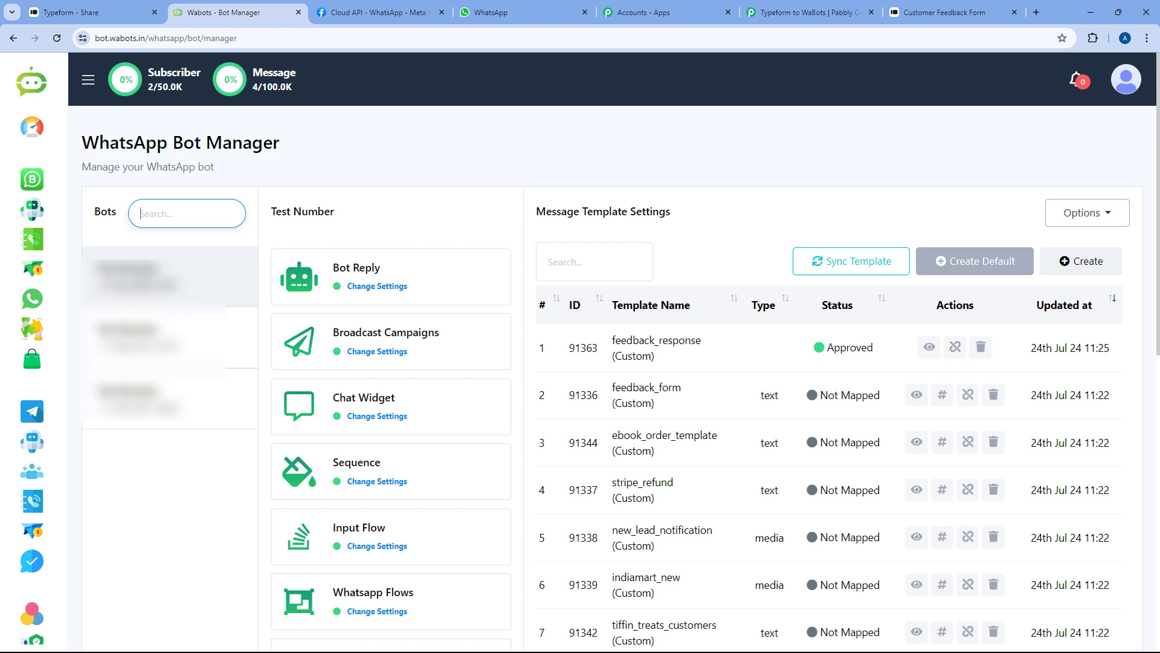
pyautogui.scroll(-4, 435, 283)
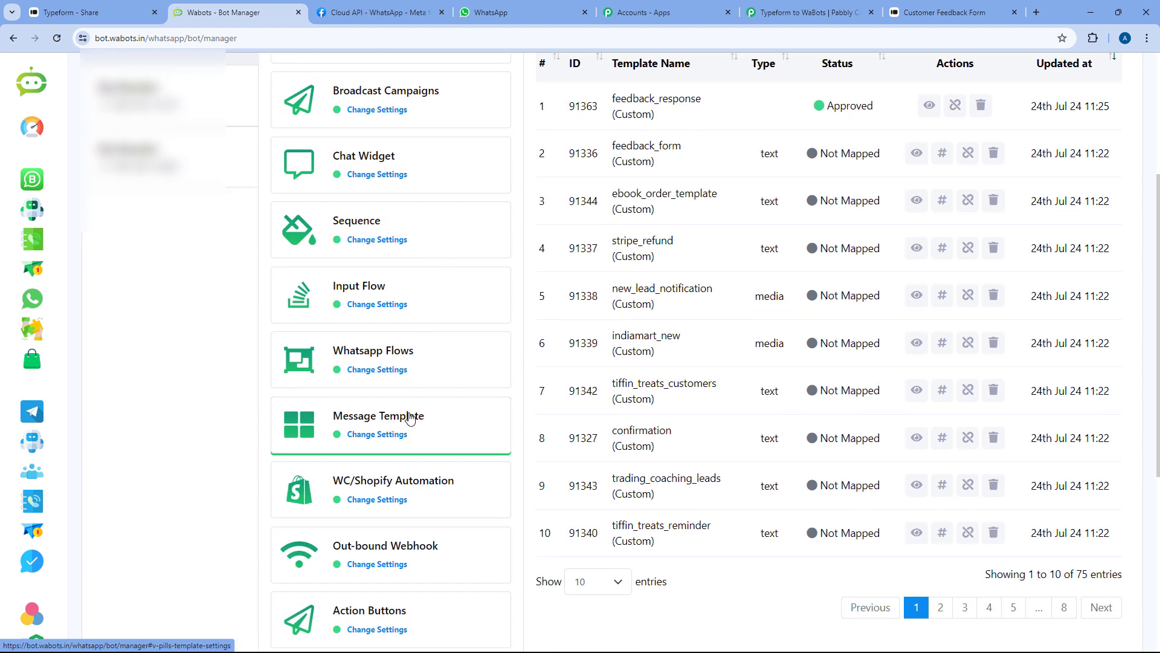
pyautogui.scroll(3, 465, 426)
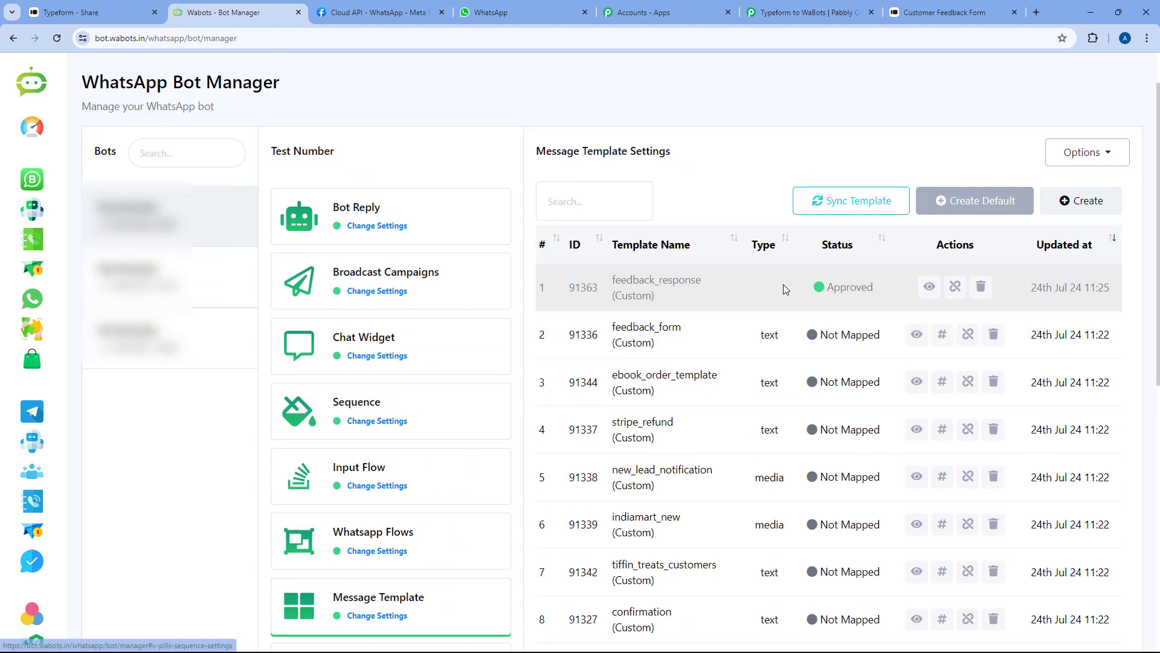
pyautogui.scroll(-5, 785, 294)
pyautogui.scroll(4, 777, 360)
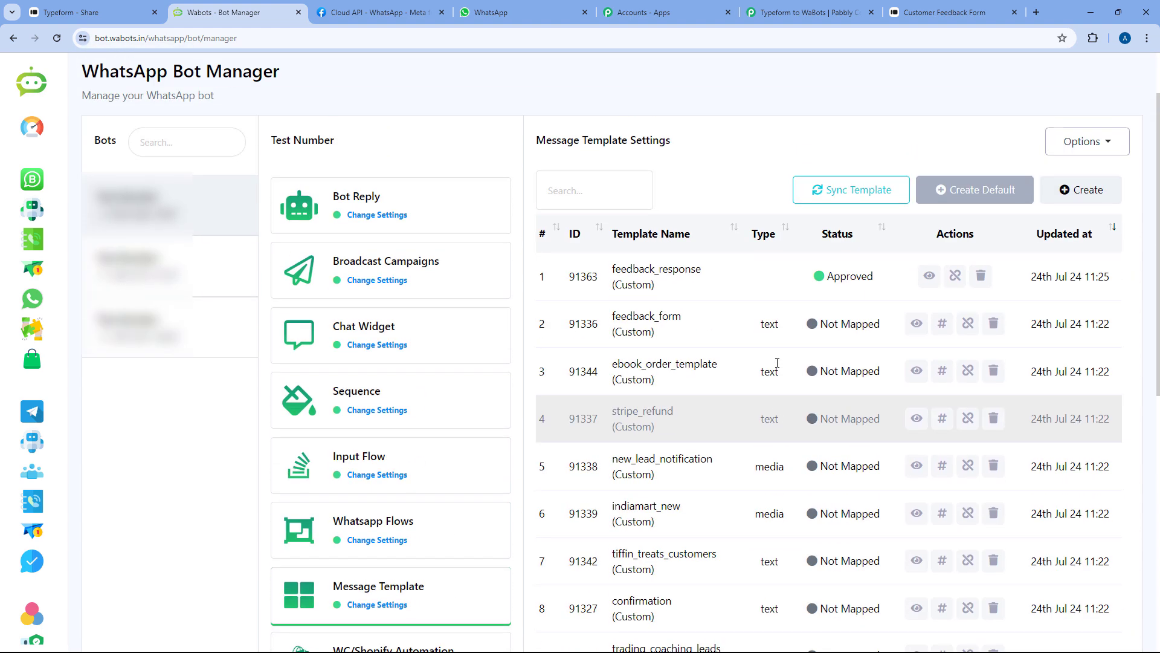
pyautogui.scroll(1, 778, 363)
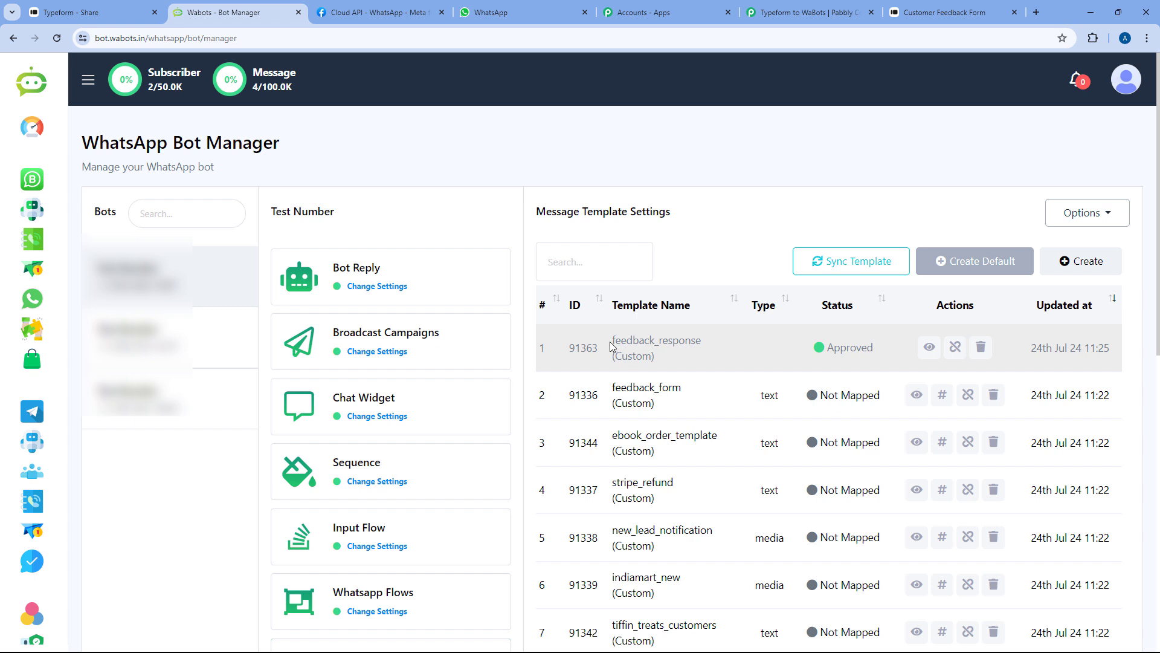
# Read through the approved feedback_response template's message body, then close the preview panel
pyautogui.click(930, 351)
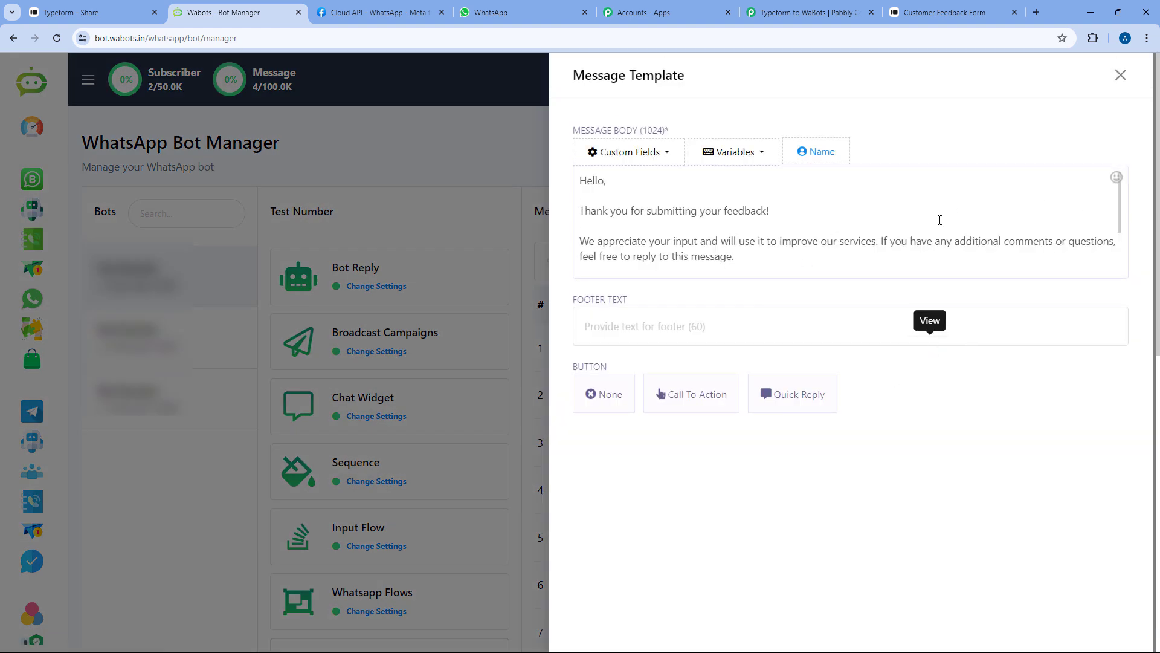
pyautogui.scroll(-2, 939, 219)
pyautogui.scroll(2, 828, 228)
pyautogui.scroll(-1, 763, 244)
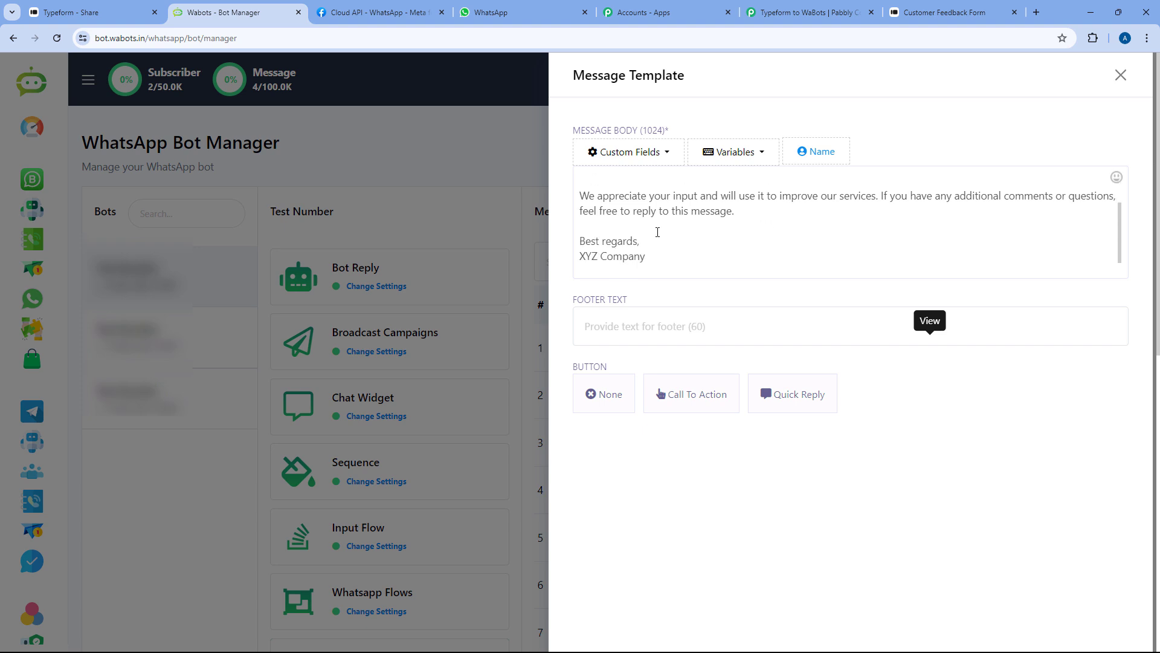
pyautogui.moveTo(645, 255); pyautogui.dragTo(567, 173)
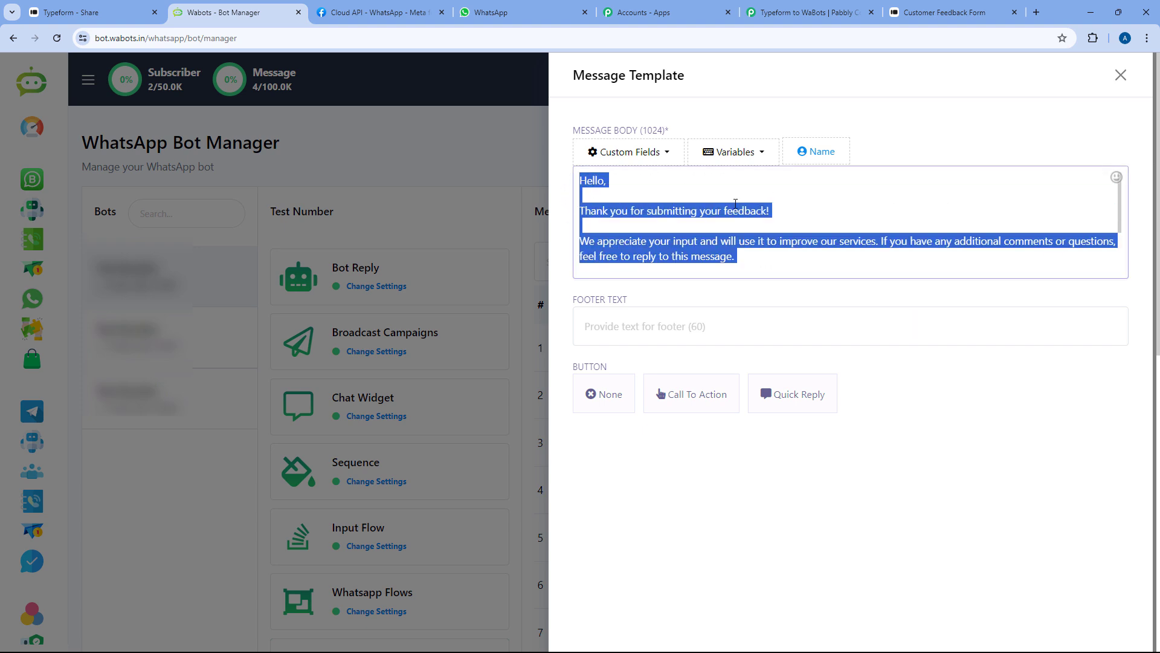
pyautogui.click(694, 212)
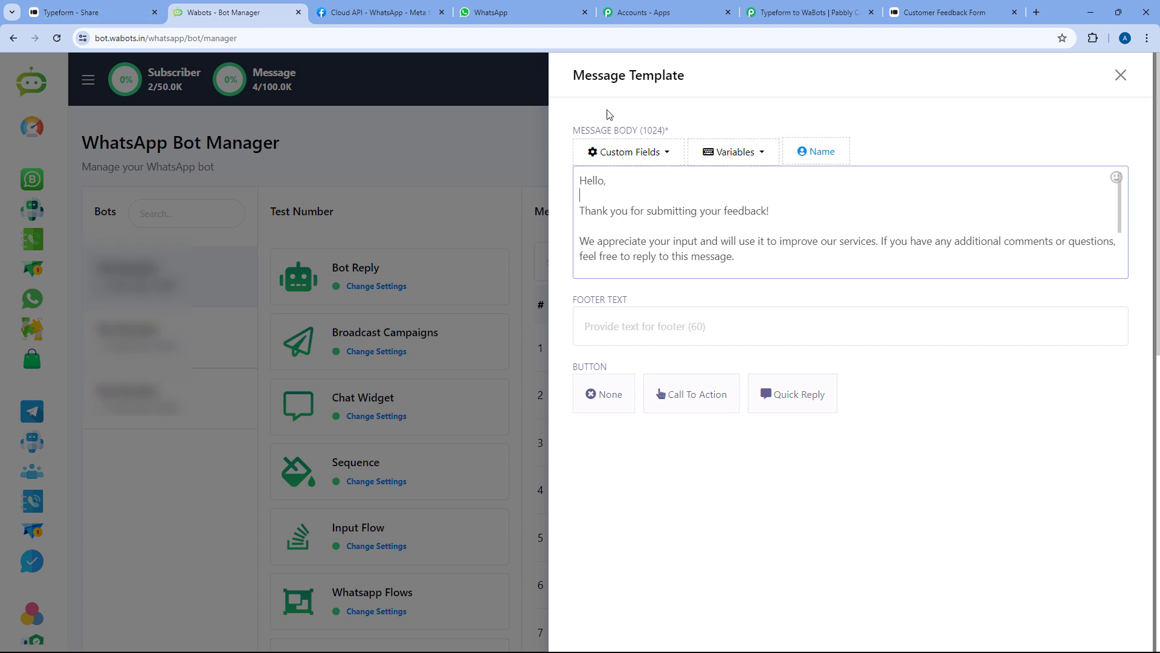
pyautogui.click(1121, 76)
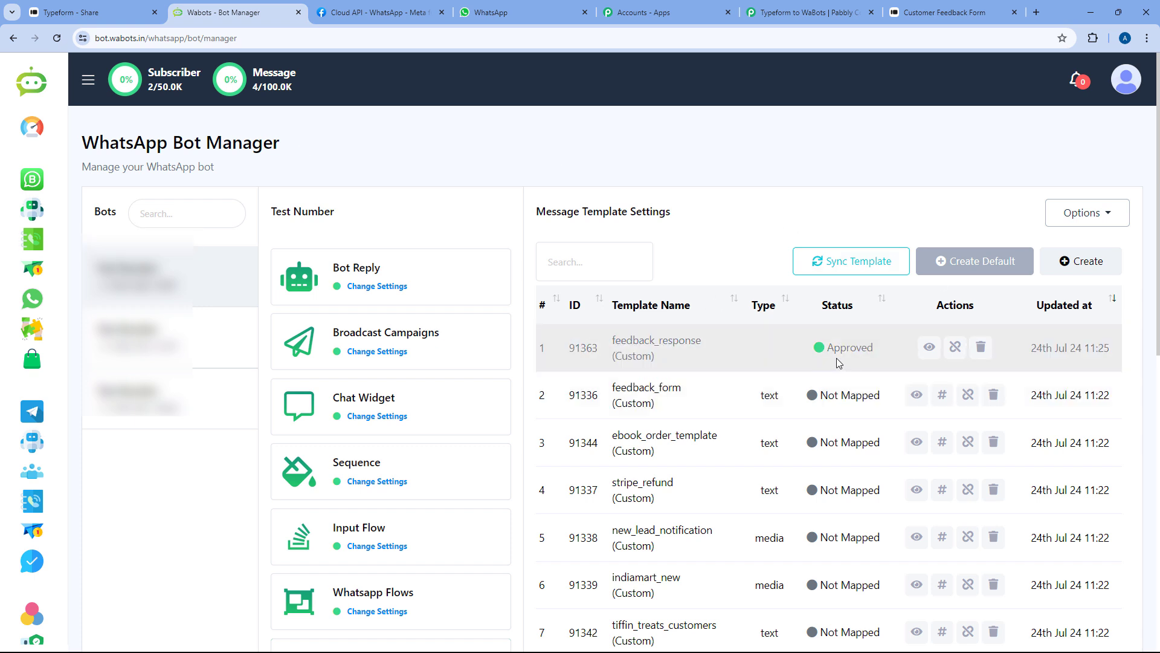
# Go to the API Developer page and pick the WhatsApp account under Send Template Message
pyautogui.click(1125, 85)
pyautogui.click(1004, 219)
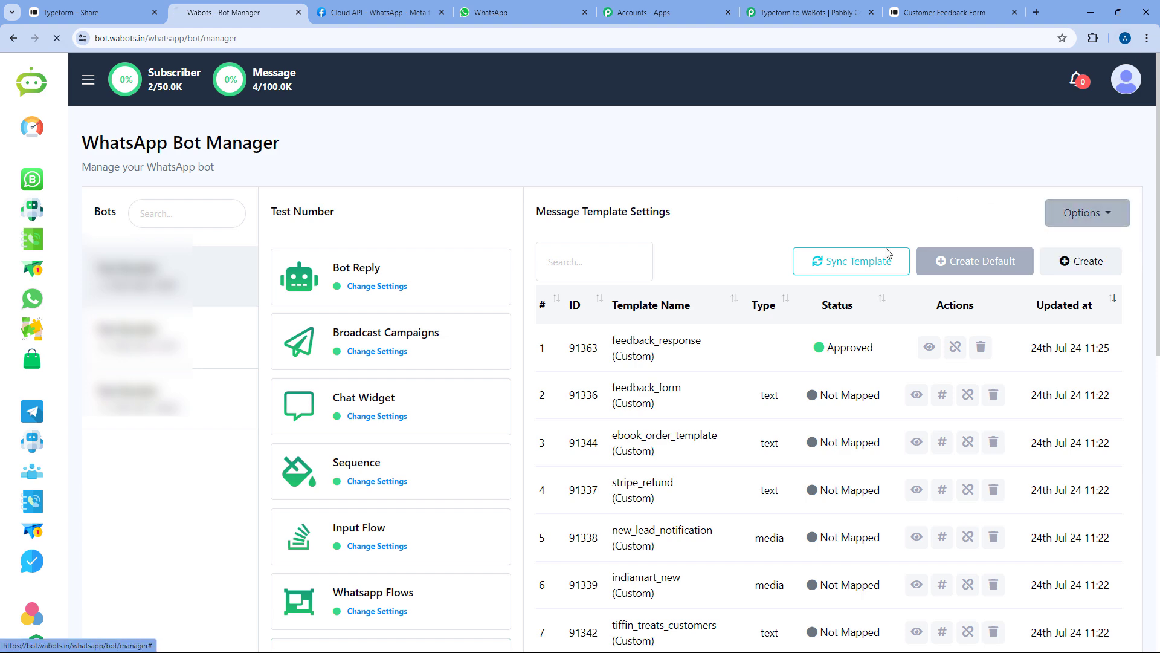
pyautogui.scroll(-3, 718, 304)
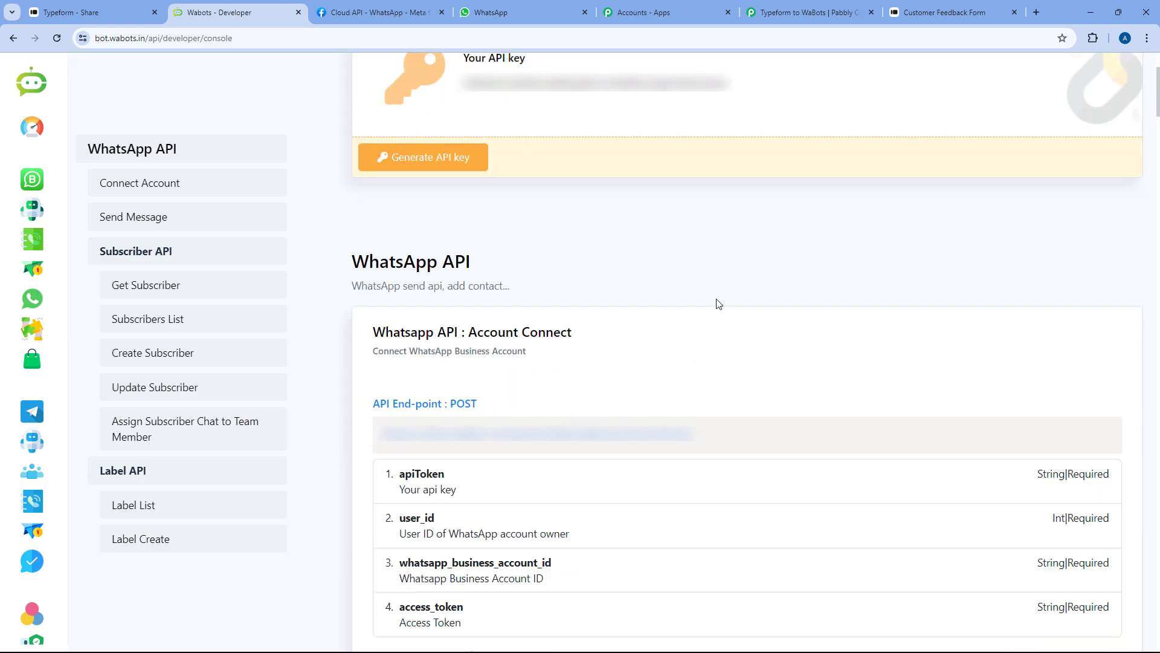
pyautogui.scroll(-15, 718, 303)
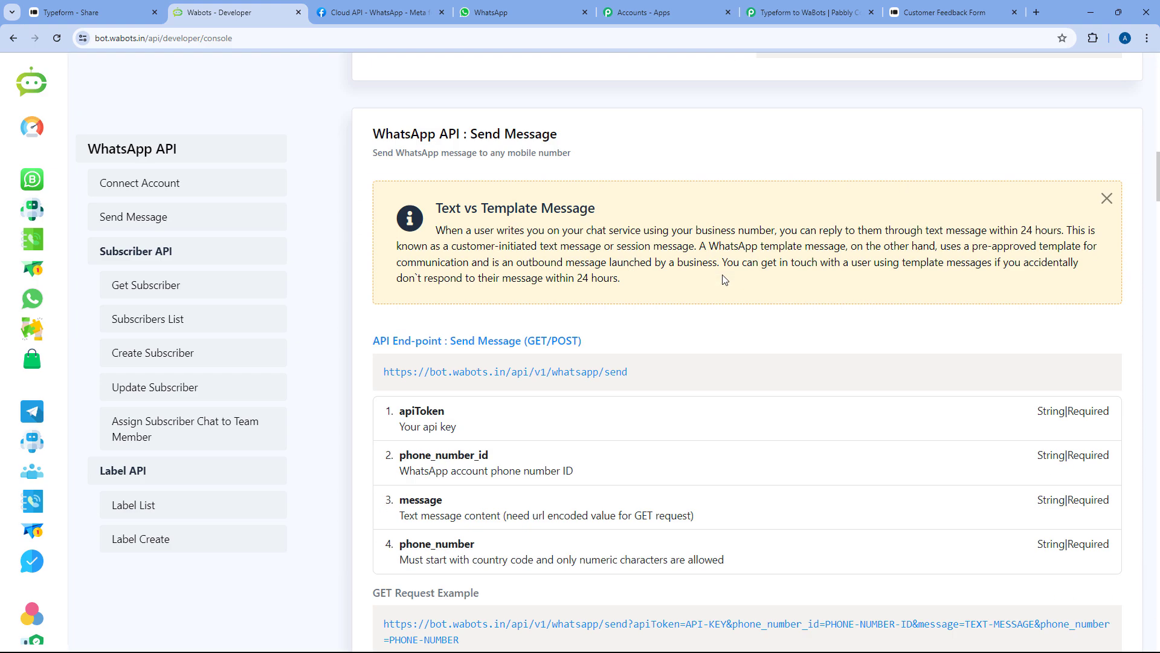
pyautogui.scroll(-10, 724, 279)
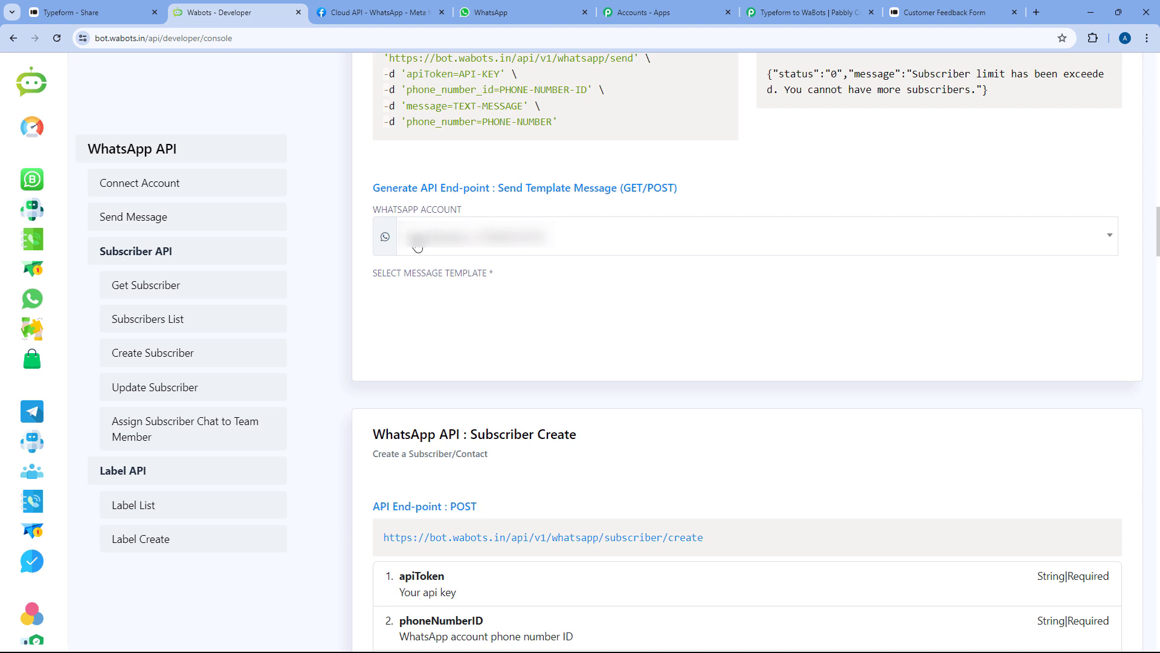
pyautogui.click(616, 241)
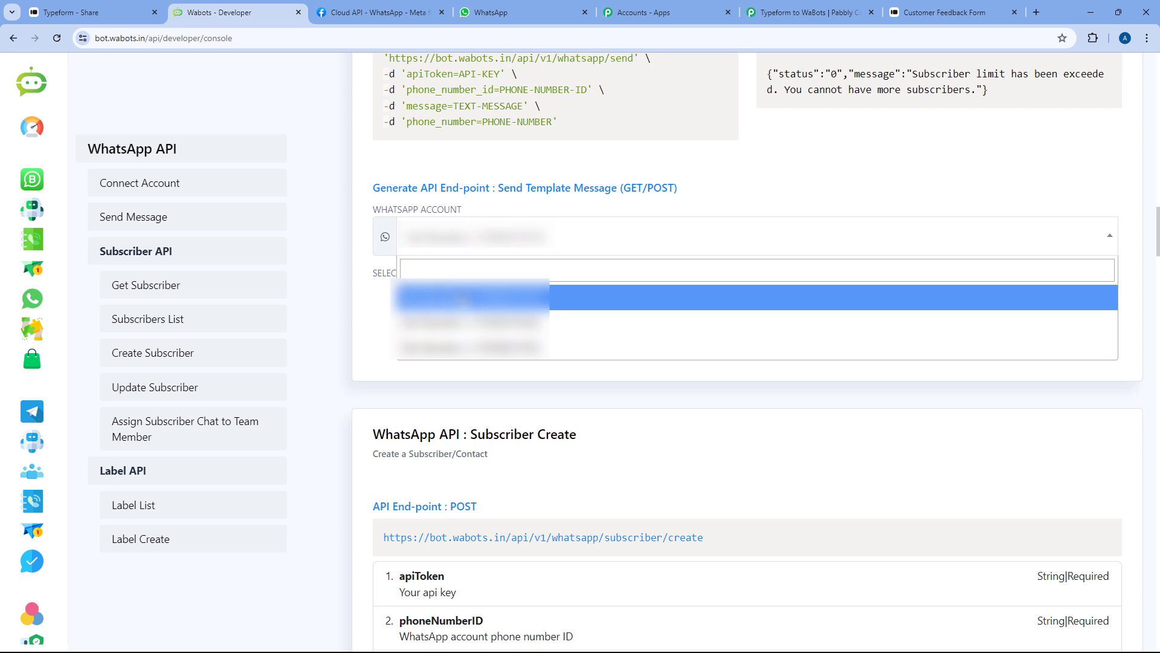
pyautogui.click(477, 353)
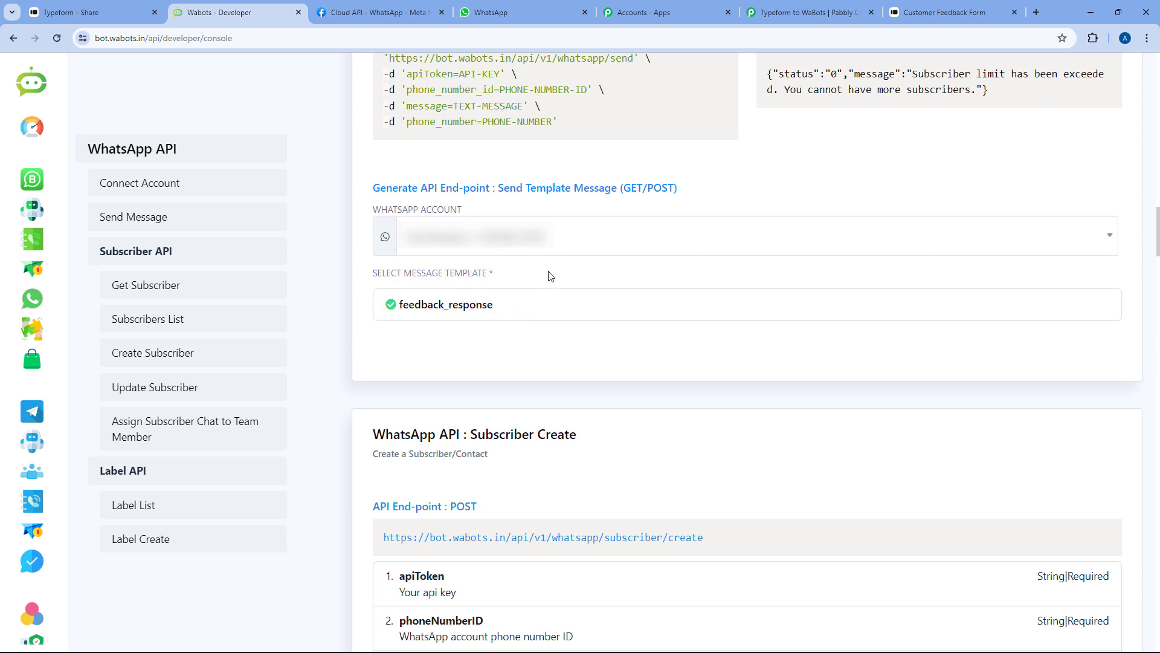
# Generate the send/template endpoint for the feedback_response template
pyautogui.click(459, 306)
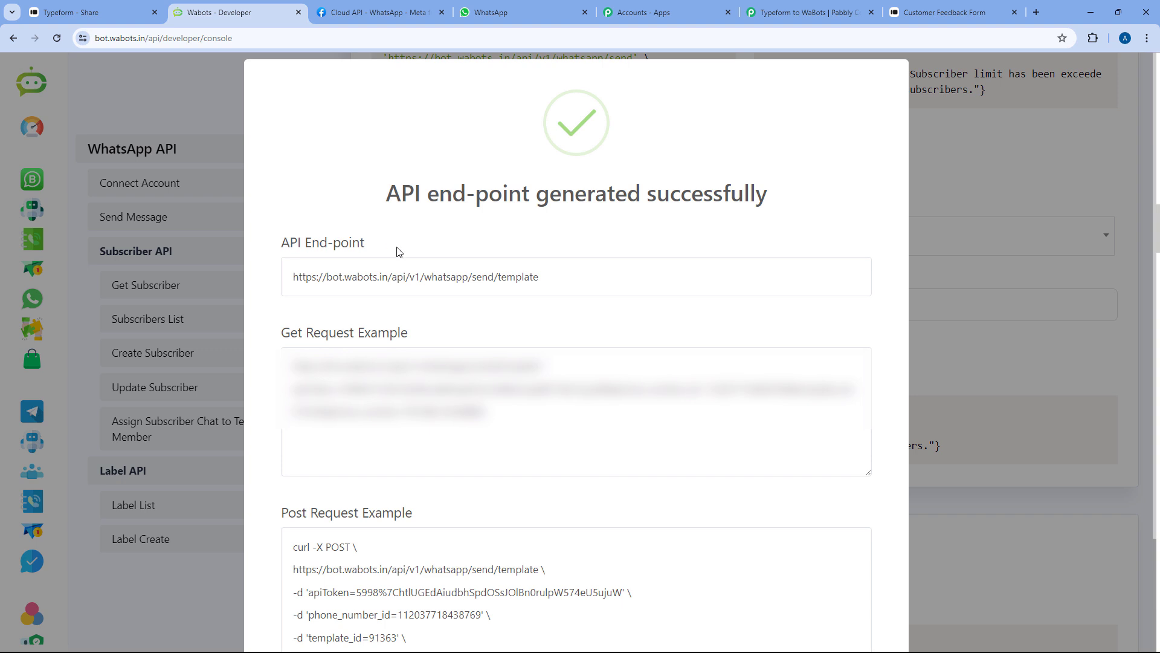
pyautogui.moveTo(271, 342); pyautogui.dragTo(449, 340)
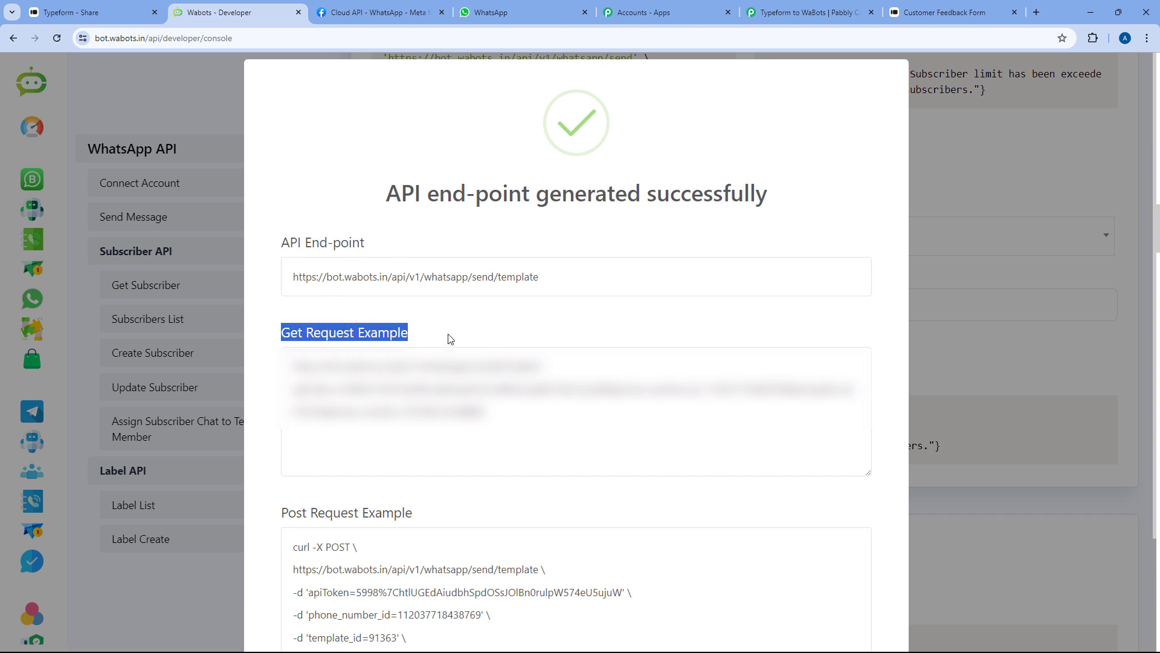
pyautogui.scroll(-2, 449, 338)
pyautogui.moveTo(279, 392); pyautogui.dragTo(451, 390)
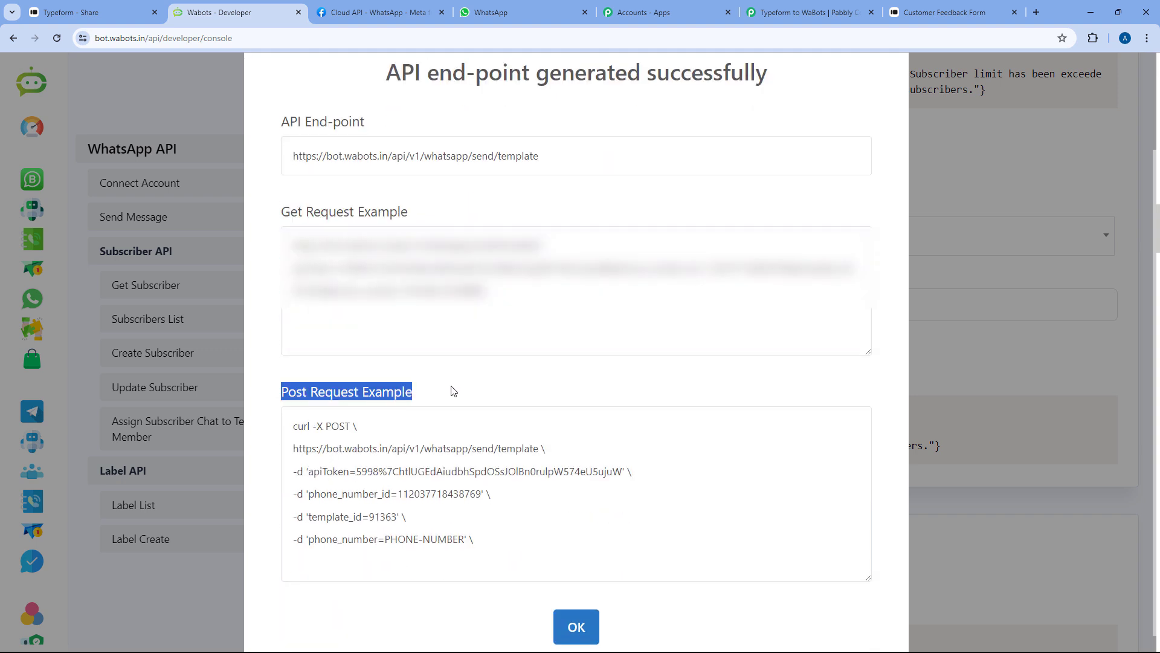
pyautogui.click(449, 392)
# Copy the GET request example and go back to the Typeform to WaBots workflow
pyautogui.scroll(1, 488, 373)
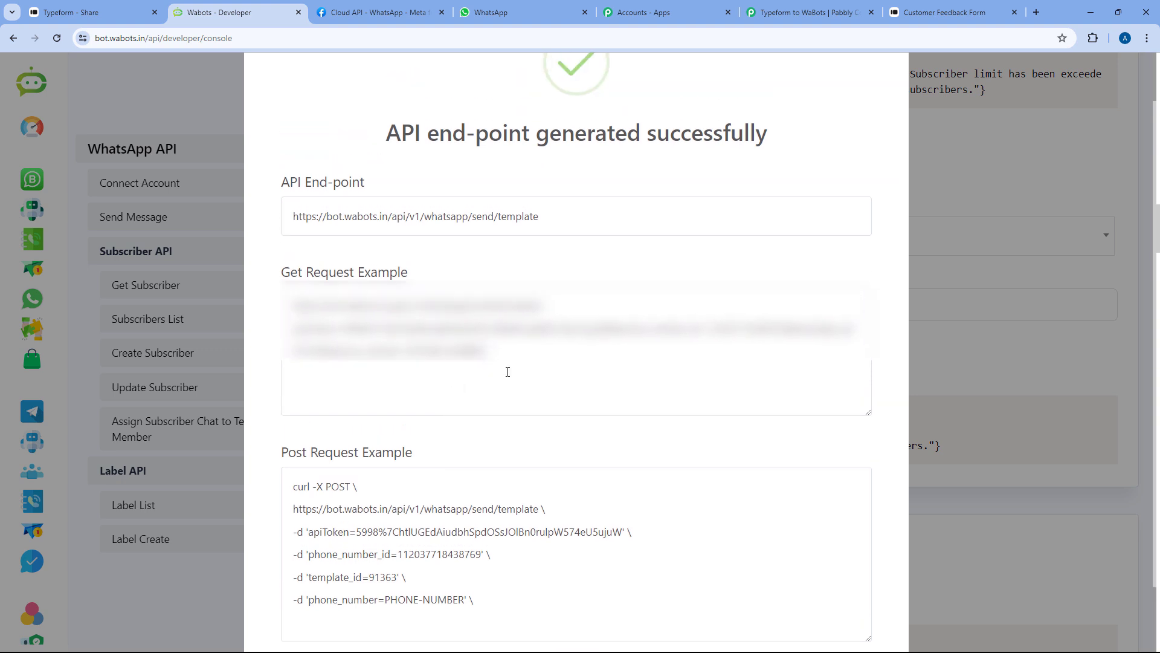
pyautogui.moveTo(496, 351); pyautogui.dragTo(290, 305)
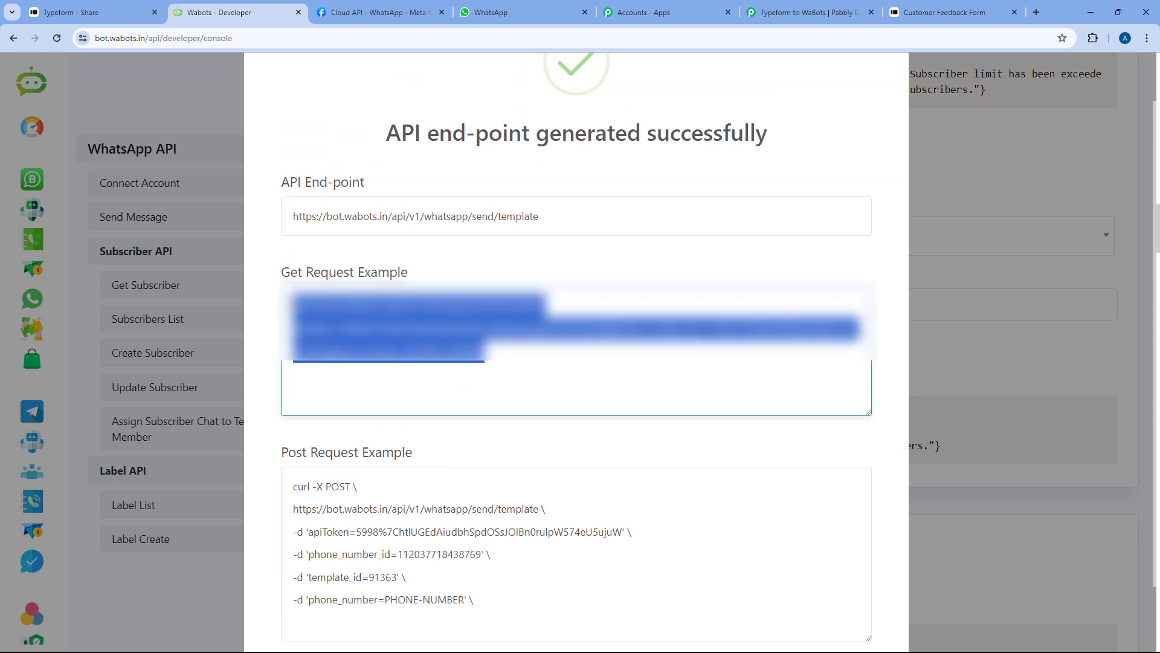
pyautogui.rightClick(336, 303)
pyautogui.click(393, 381)
pyautogui.click(878, 5)
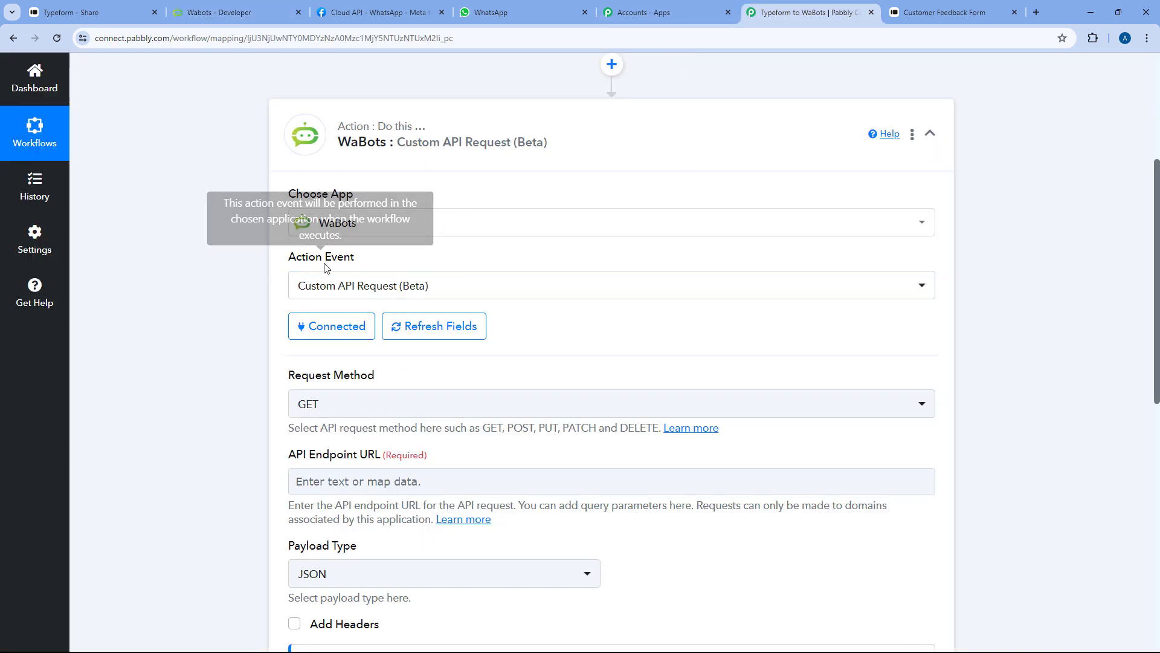
# Import the copied WaBots GET request into the step as a cURL request
pyautogui.click(912, 136)
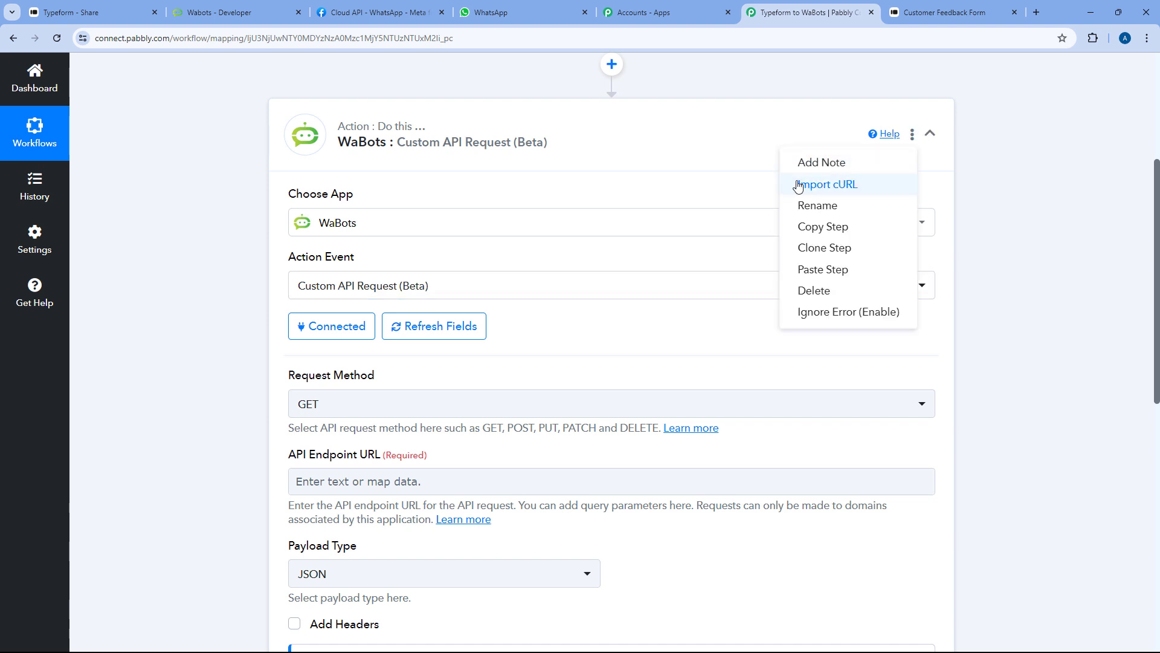
pyautogui.click(828, 184)
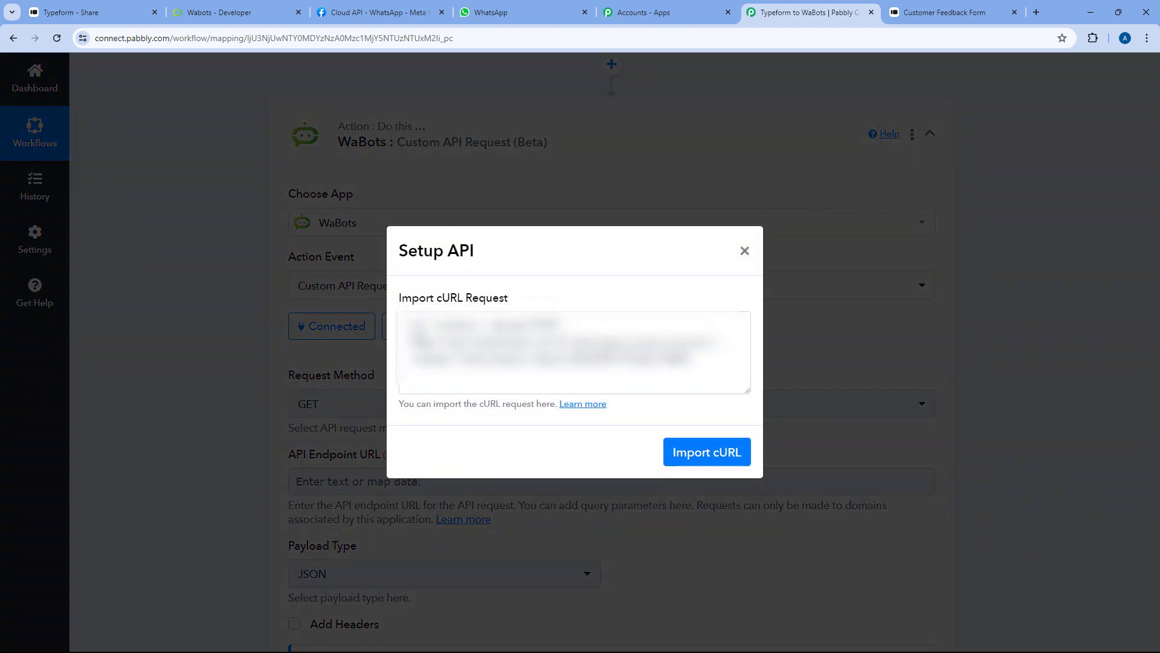
pyautogui.rightClick(411, 315)
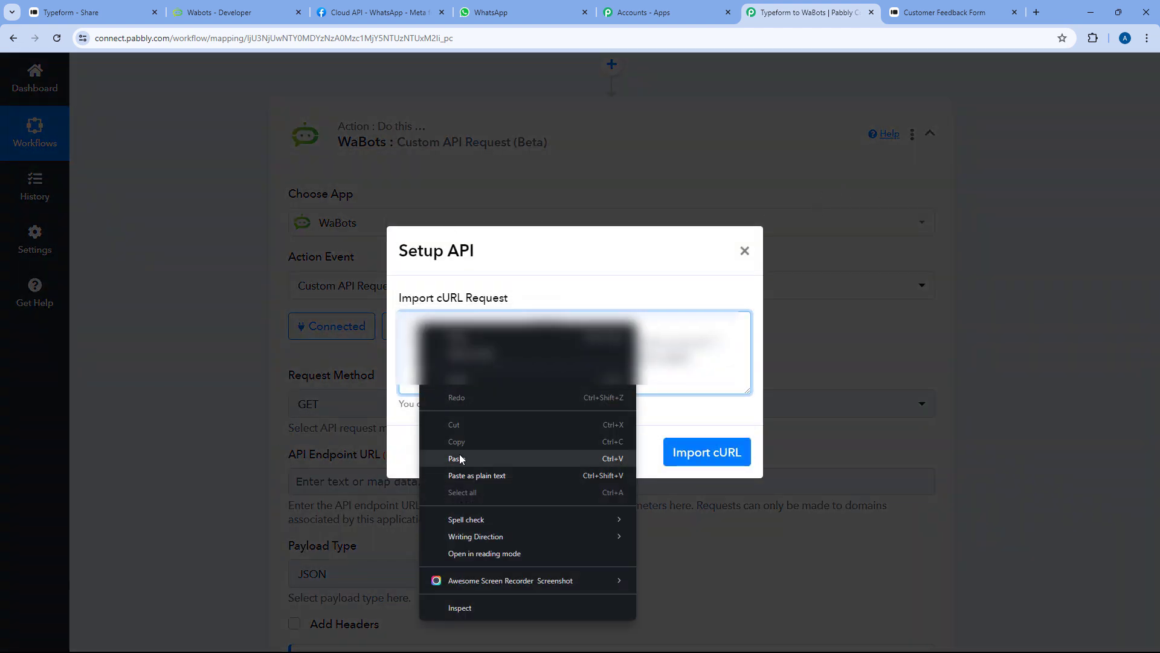
pyautogui.click(459, 454)
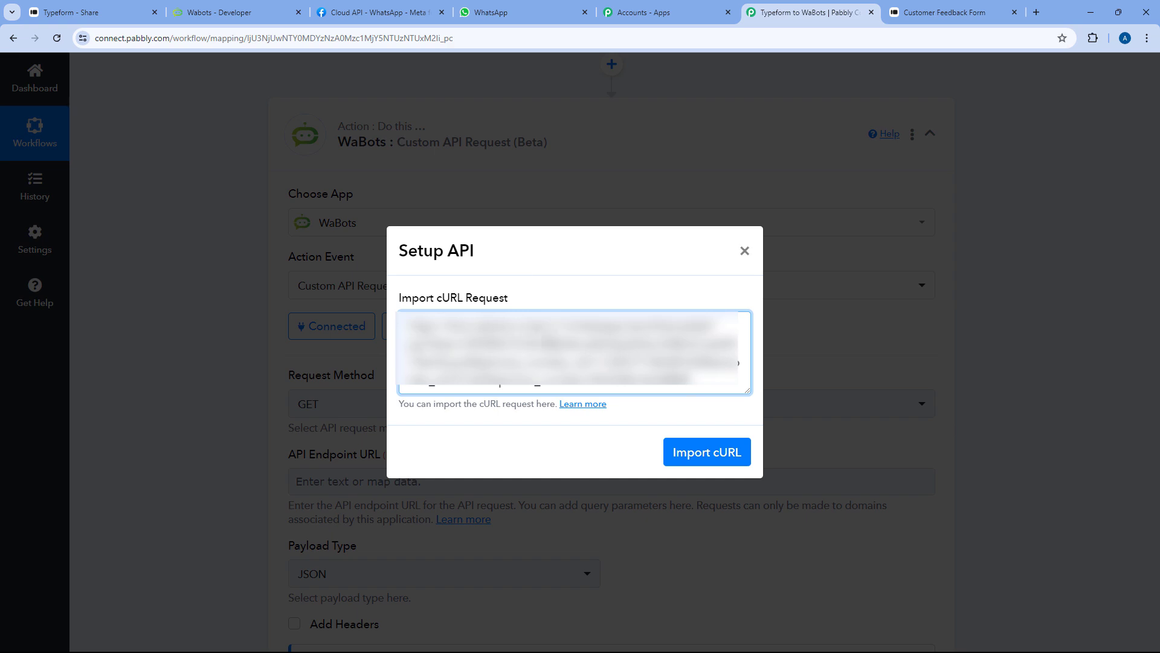
pyautogui.click(686, 455)
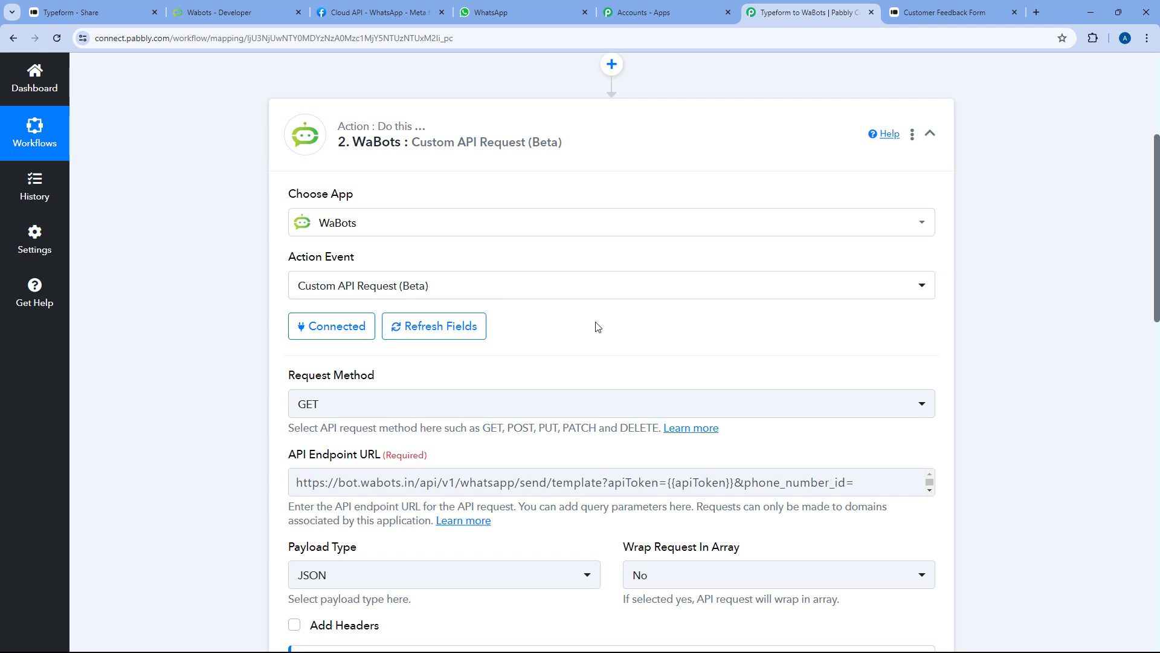
# Check the imported endpoint URL and the apiToken, phone_number_id and template_id values
pyautogui.scroll(-2, 598, 327)
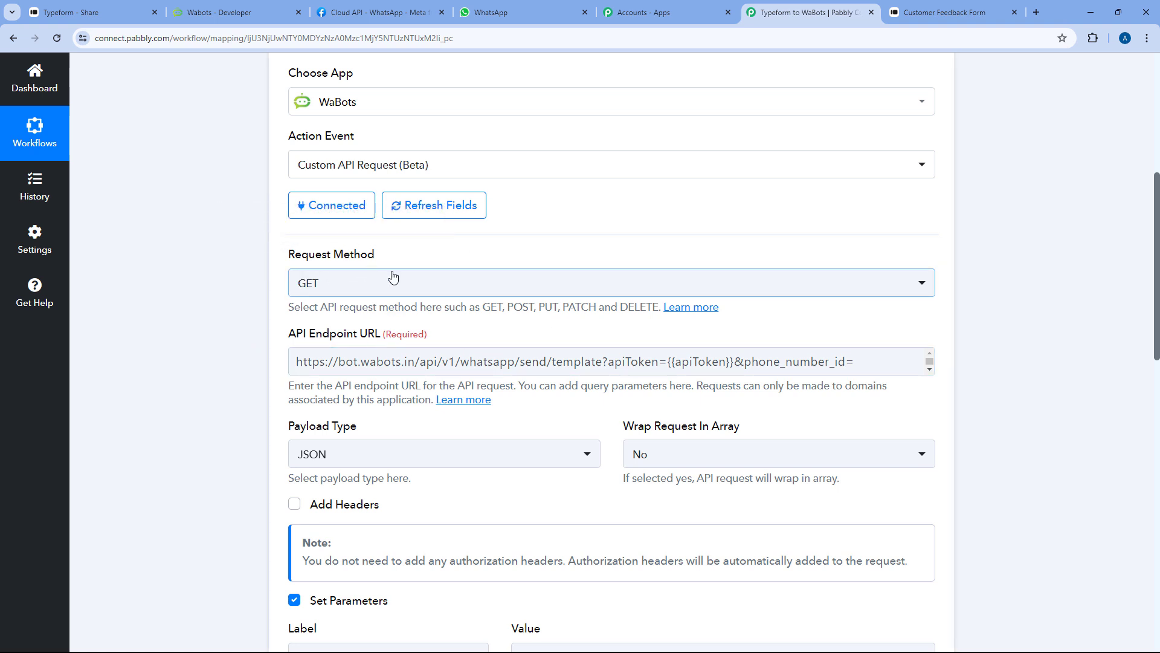
pyautogui.scroll(-1, 392, 276)
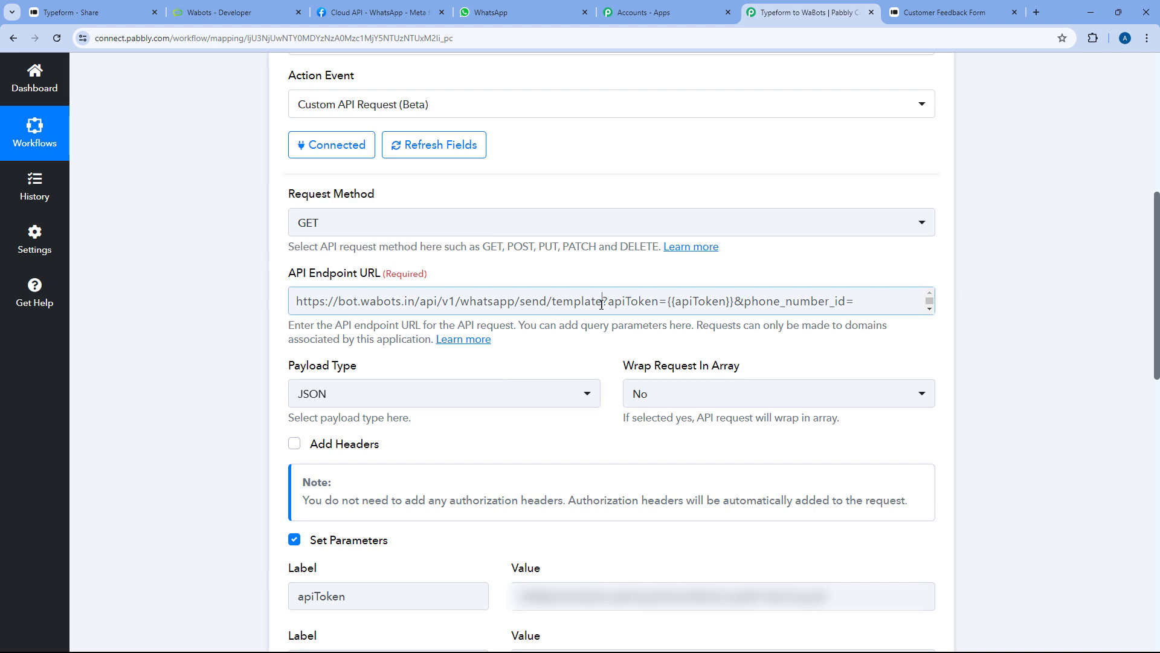
pyautogui.click(602, 302)
pyautogui.click(577, 269)
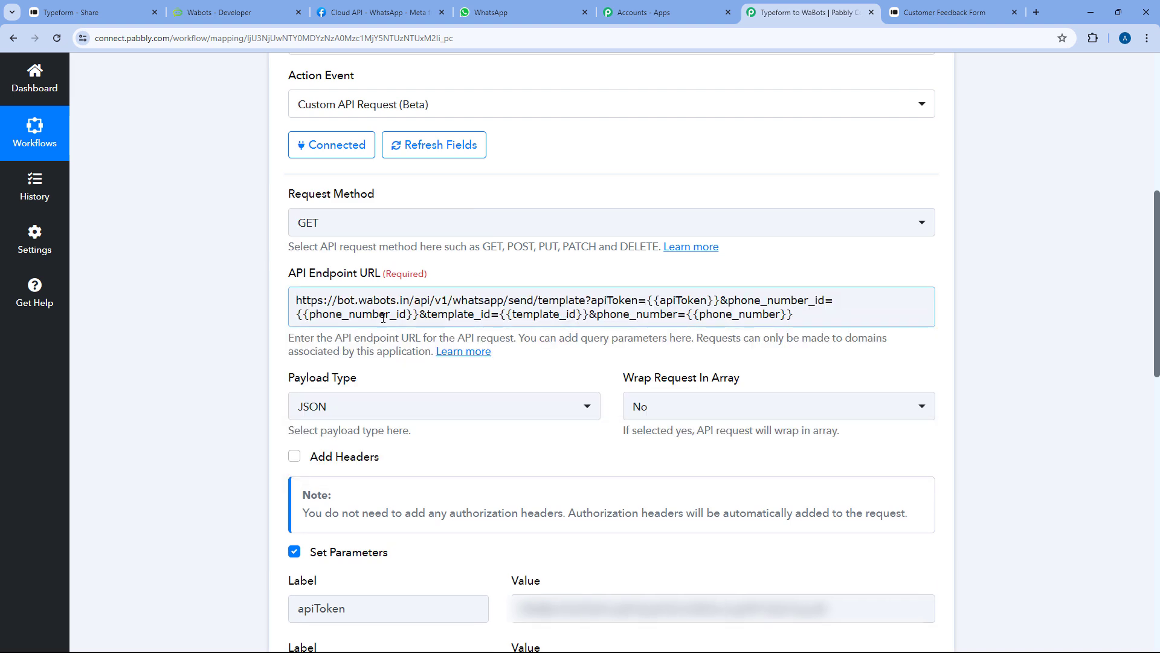
pyautogui.scroll(-1, 591, 373)
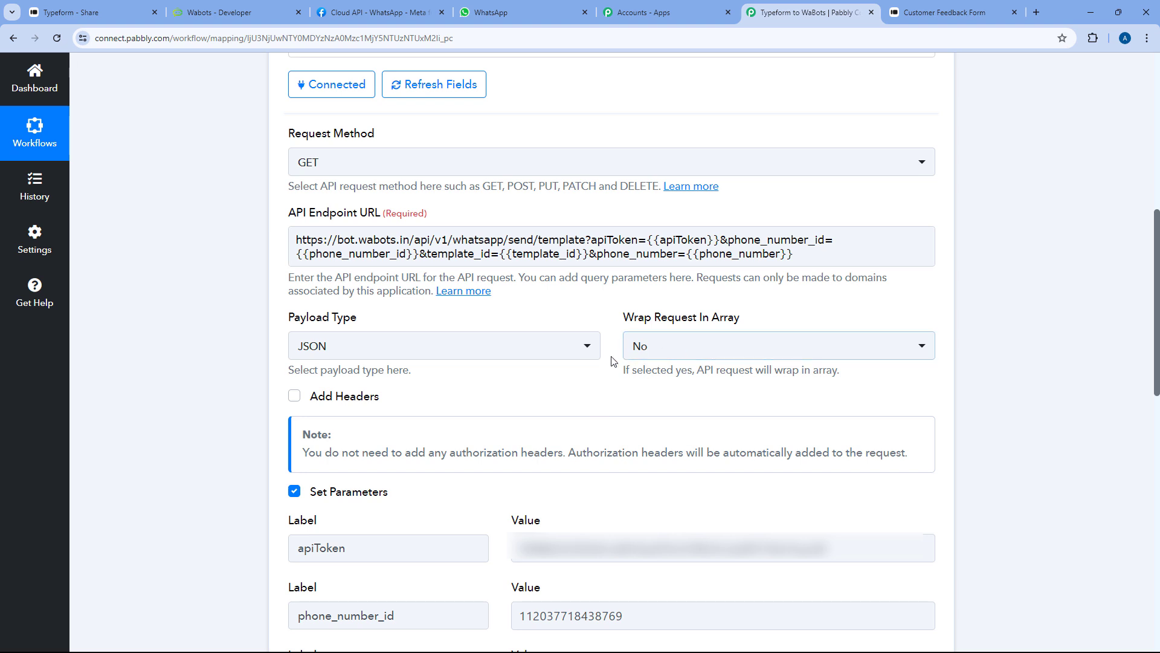
pyautogui.scroll(-3, 612, 362)
pyautogui.scroll(-2, 612, 359)
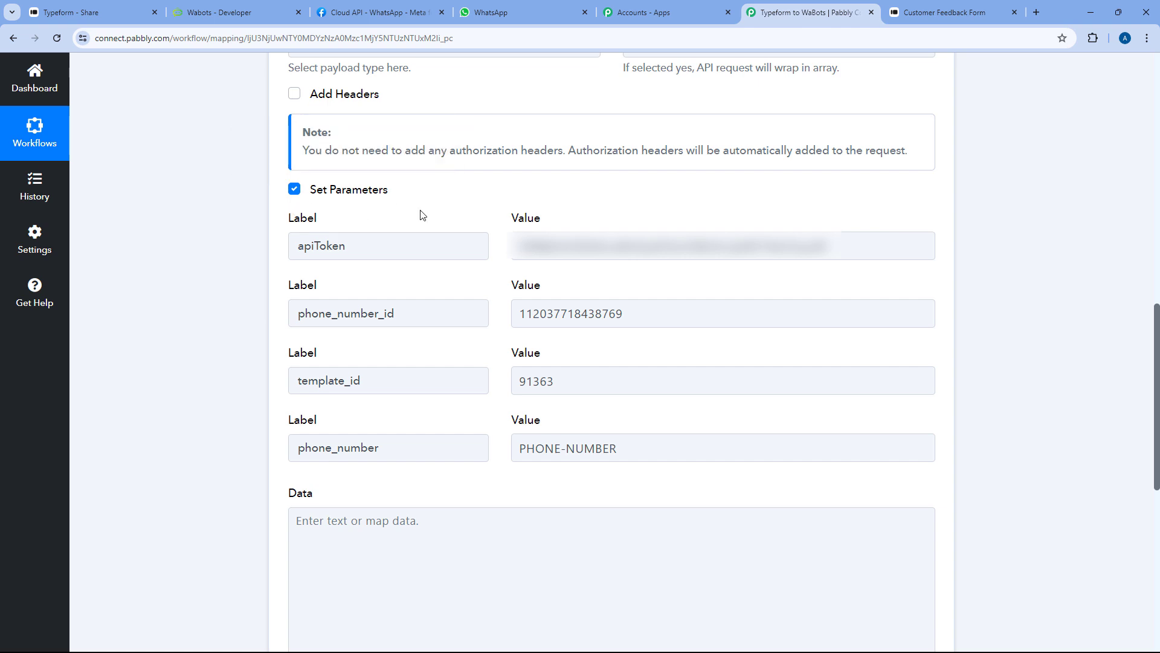
pyautogui.click(629, 245)
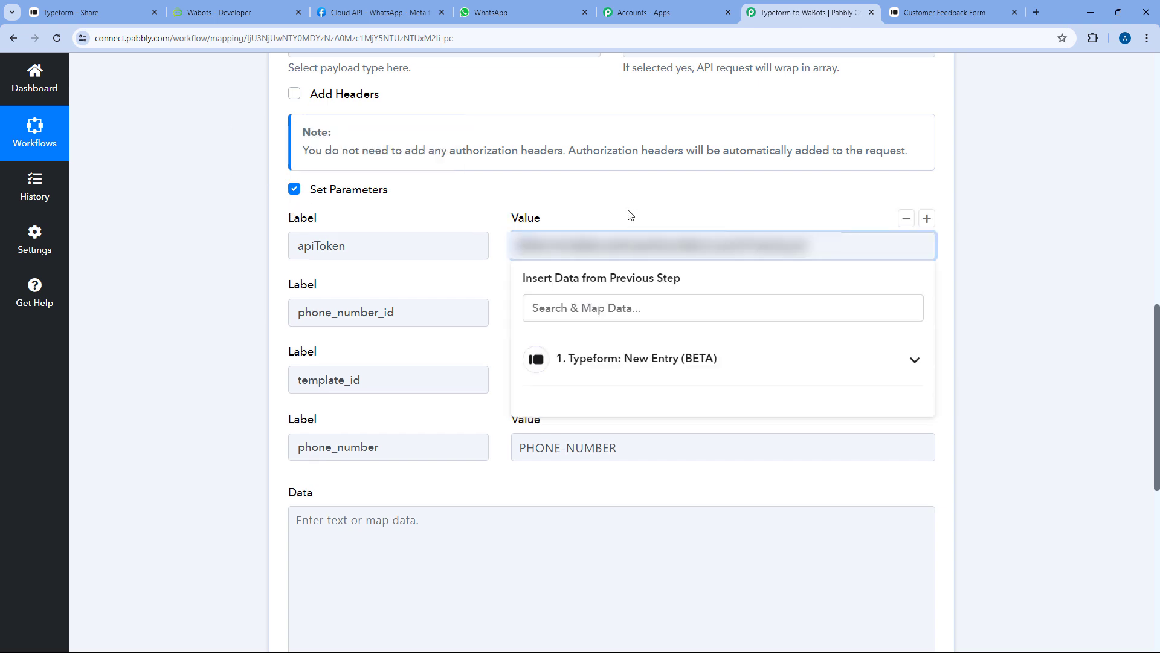
pyautogui.click(474, 264)
pyautogui.click(623, 312)
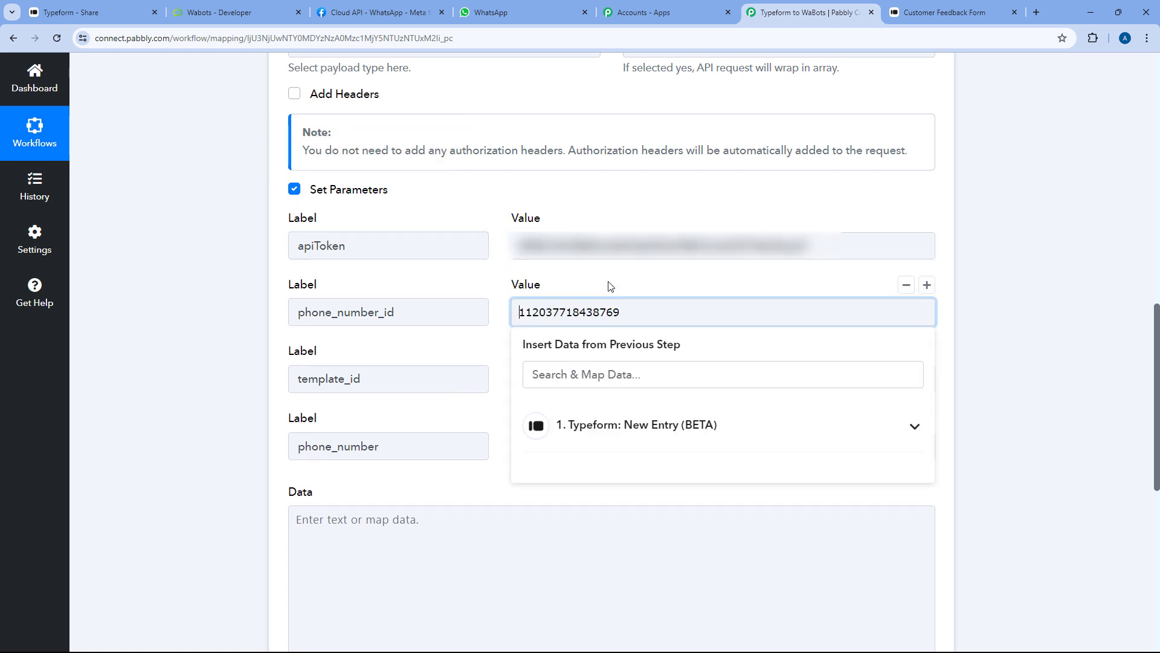
pyautogui.click(374, 309)
pyautogui.click(562, 379)
pyautogui.click(578, 355)
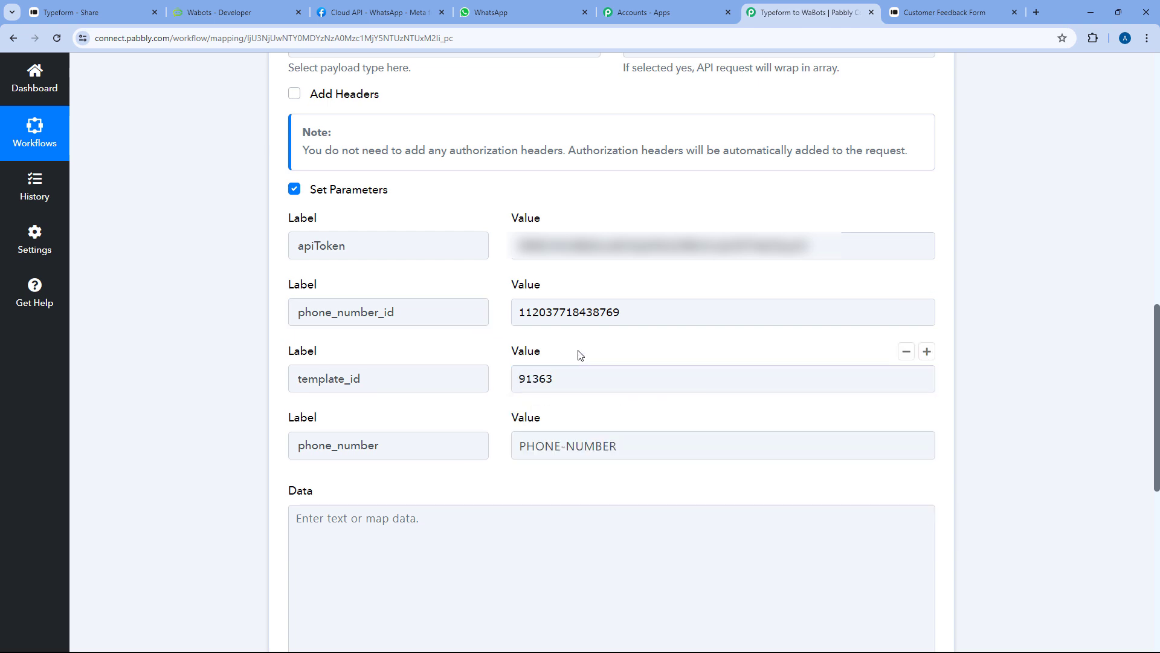
# Delete the PHONE-NUMBER placeholder from the phone_number value
pyautogui.click(576, 445)
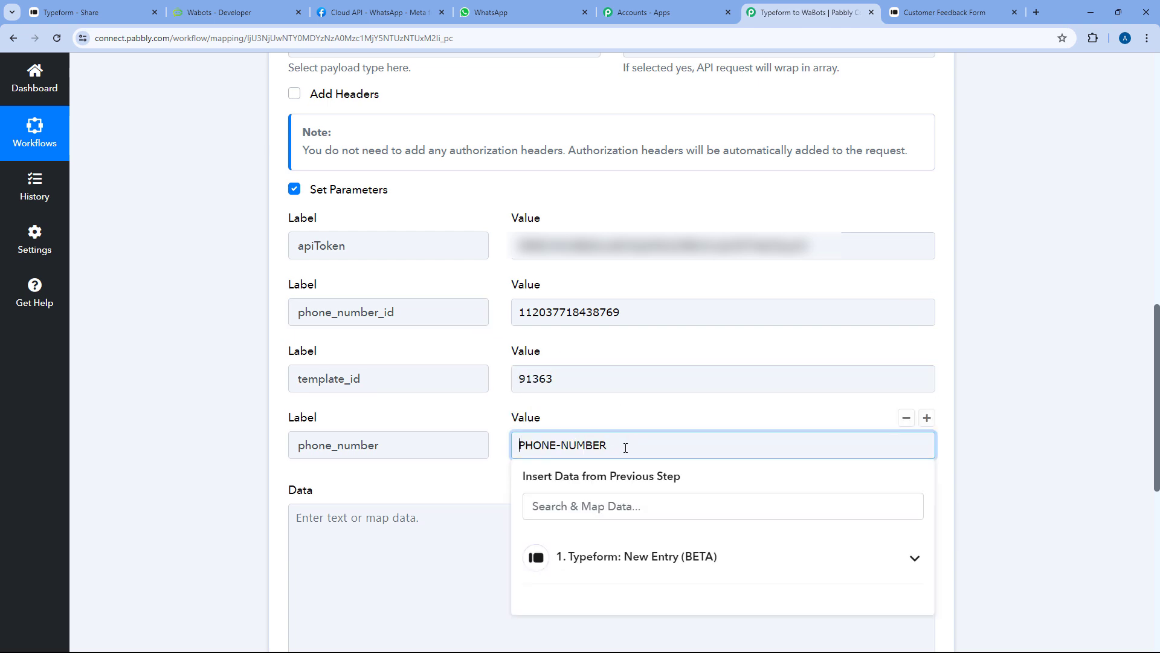
pyautogui.moveTo(623, 445); pyautogui.dragTo(488, 423)
pyautogui.press('BackSpace')
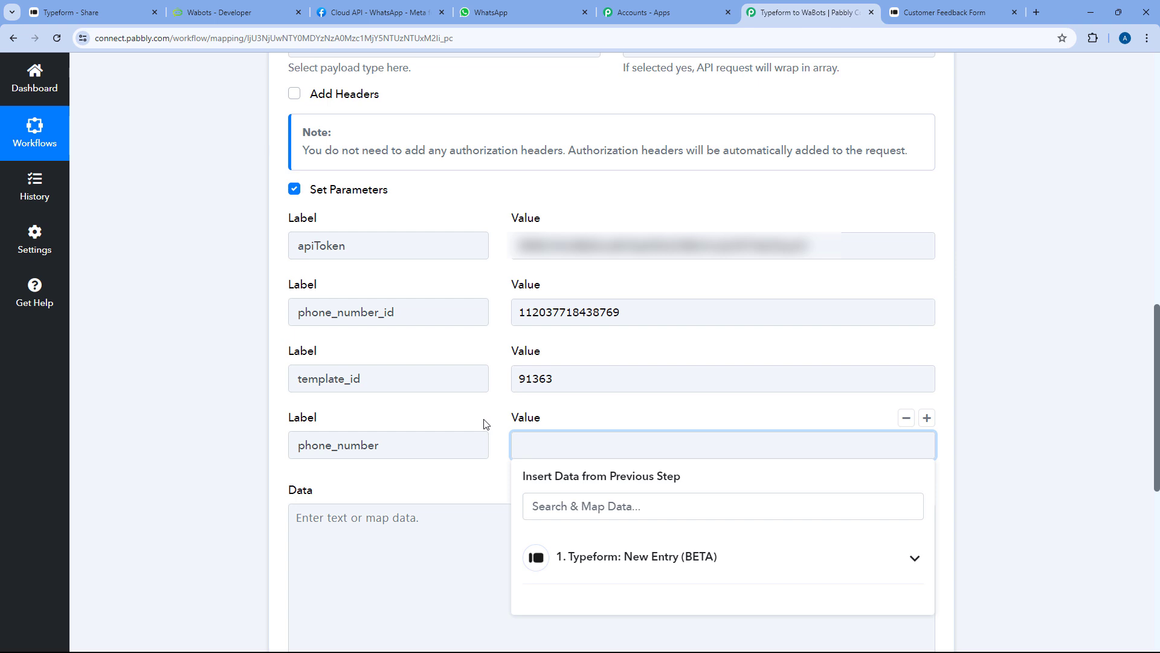
pyautogui.scroll(9, 493, 417)
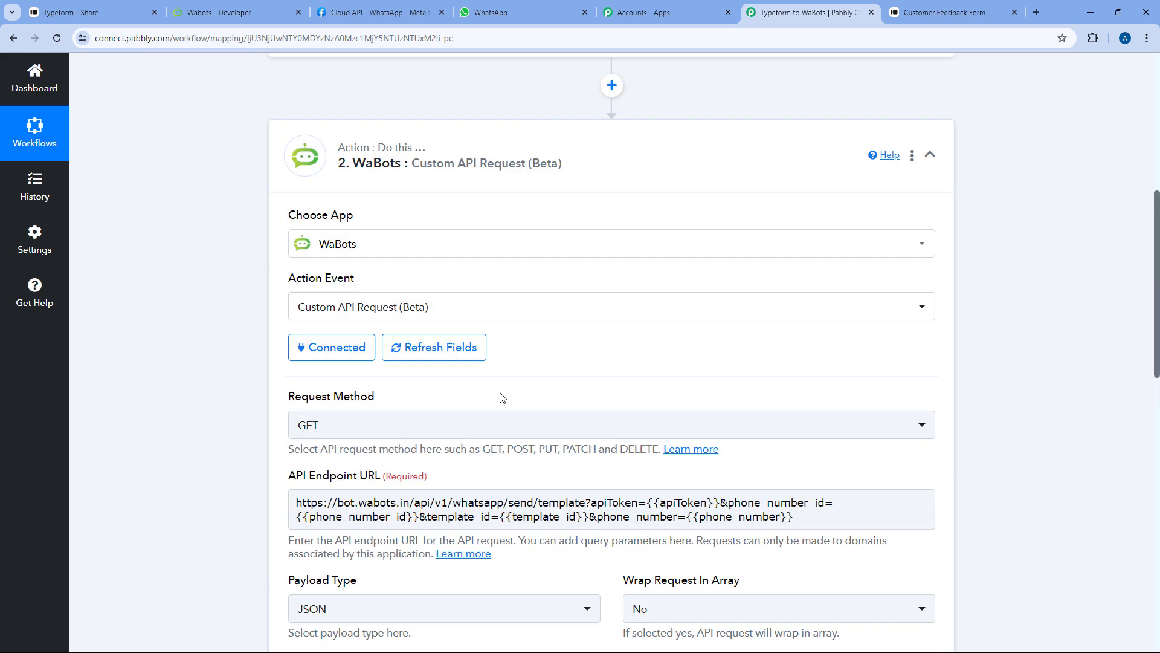
# Find the mobile number in the Typeform trigger's Response Received, then expand the WaBots step
pyautogui.scroll(4, 507, 351)
pyautogui.click(505, 285)
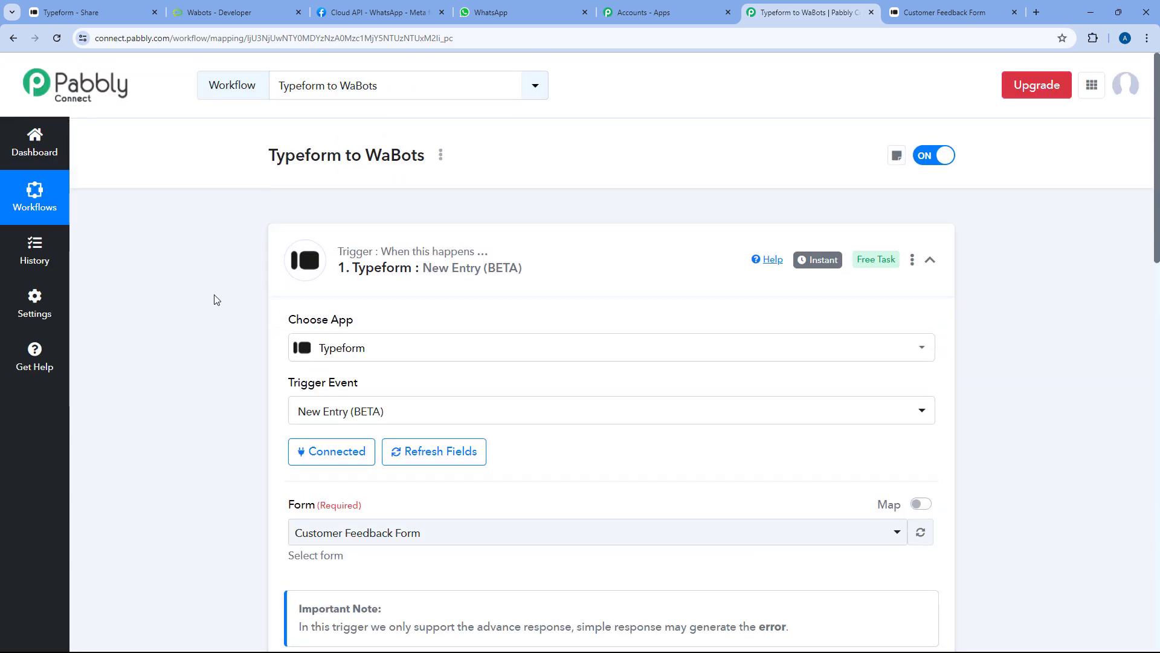
pyautogui.scroll(-5, 216, 304)
pyautogui.scroll(-6, 231, 254)
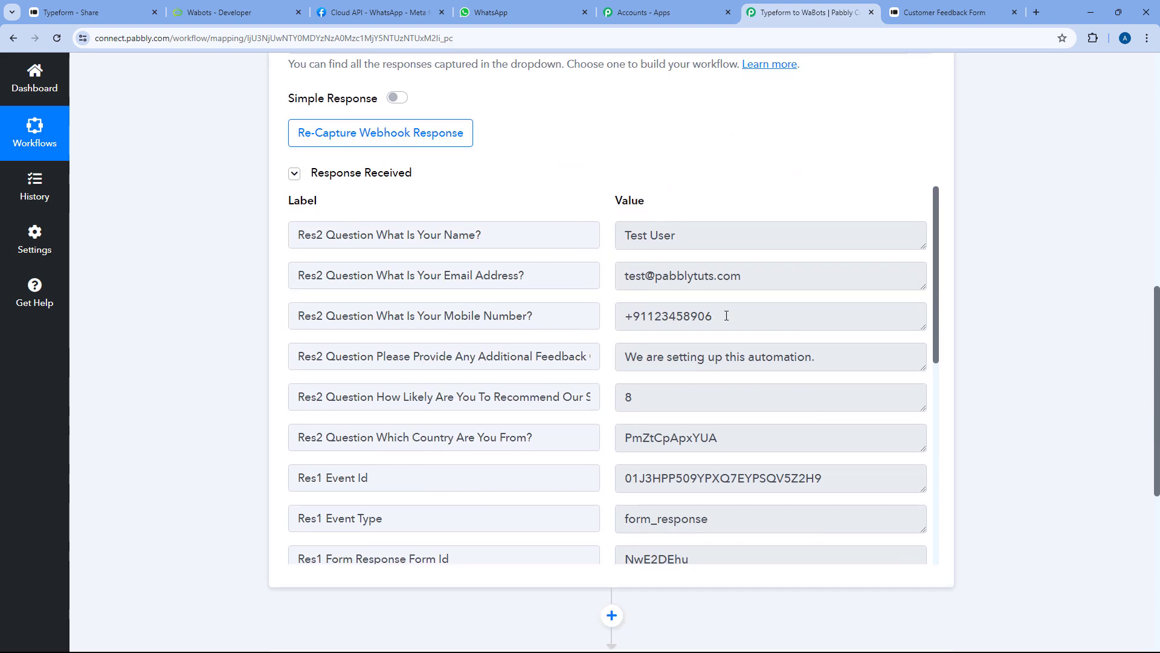
pyautogui.moveTo(726, 316); pyautogui.dragTo(608, 316)
pyautogui.scroll(-7, 234, 332)
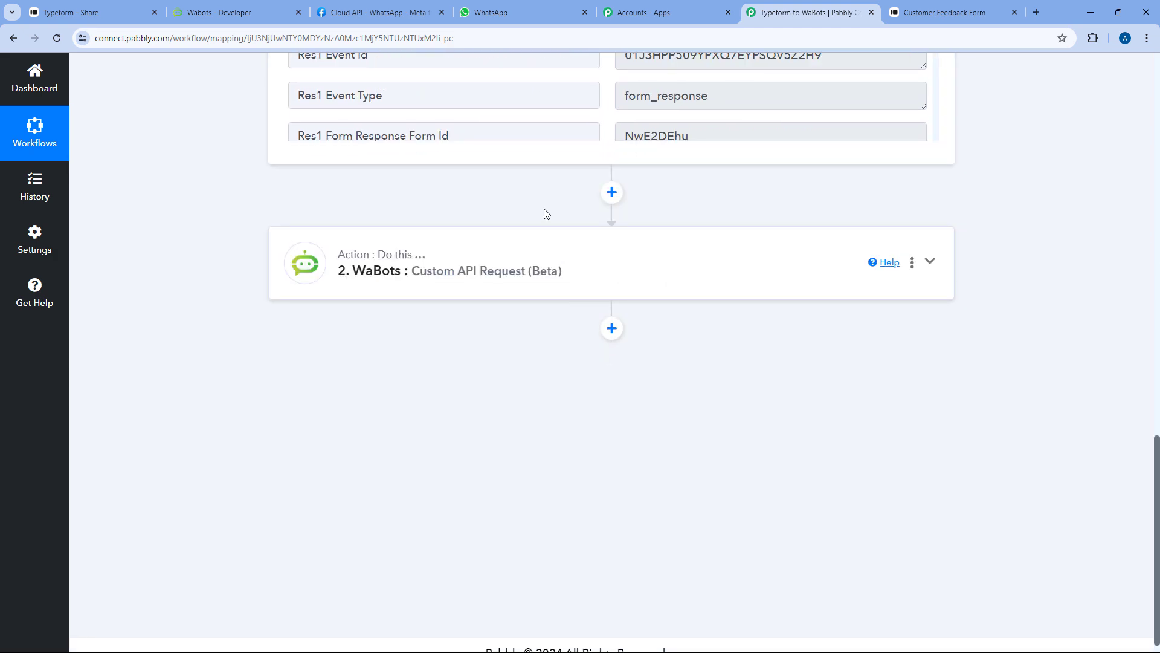
pyautogui.click(611, 262)
pyautogui.scroll(-5, 544, 242)
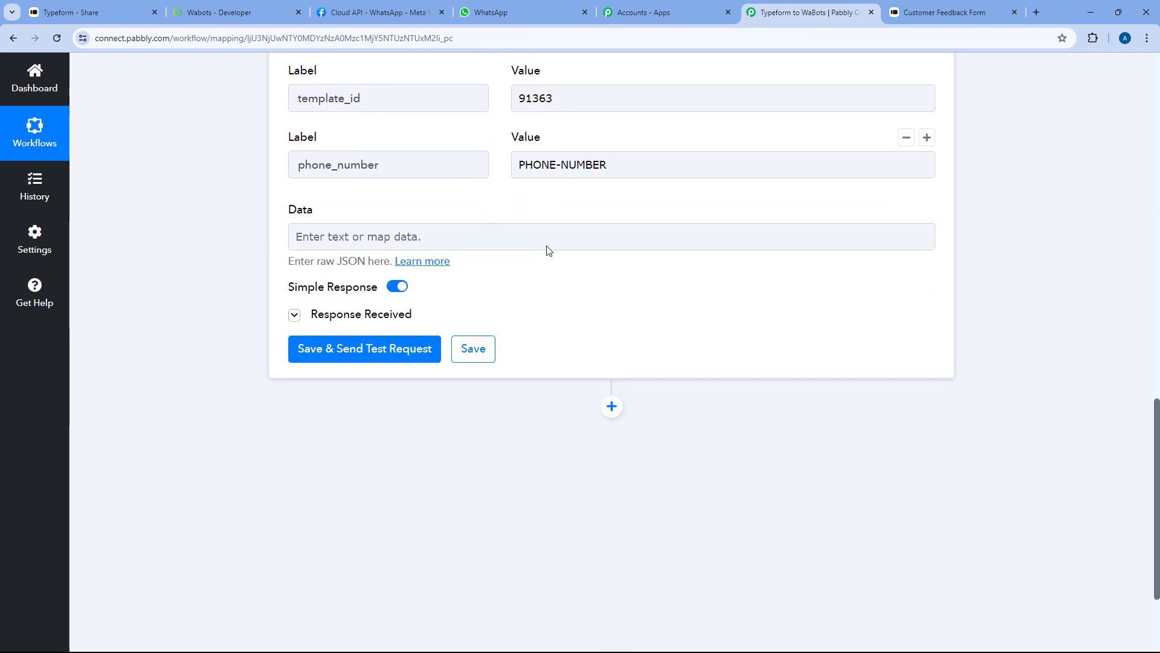
# Replace PHONE-NUMBER in phone_number with the Typeform New Entry Mobile Number answer
pyautogui.scroll(2, 549, 250)
pyautogui.click(609, 288)
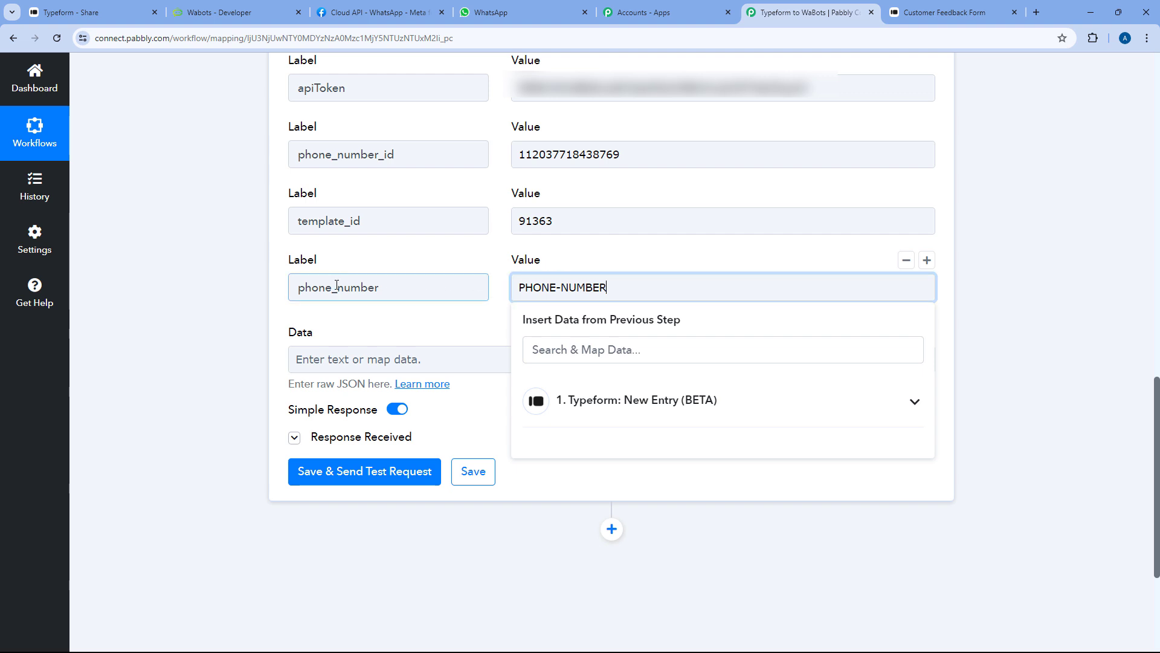
pyautogui.moveTo(640, 290); pyautogui.dragTo(517, 288)
pyautogui.press('BackSpace')
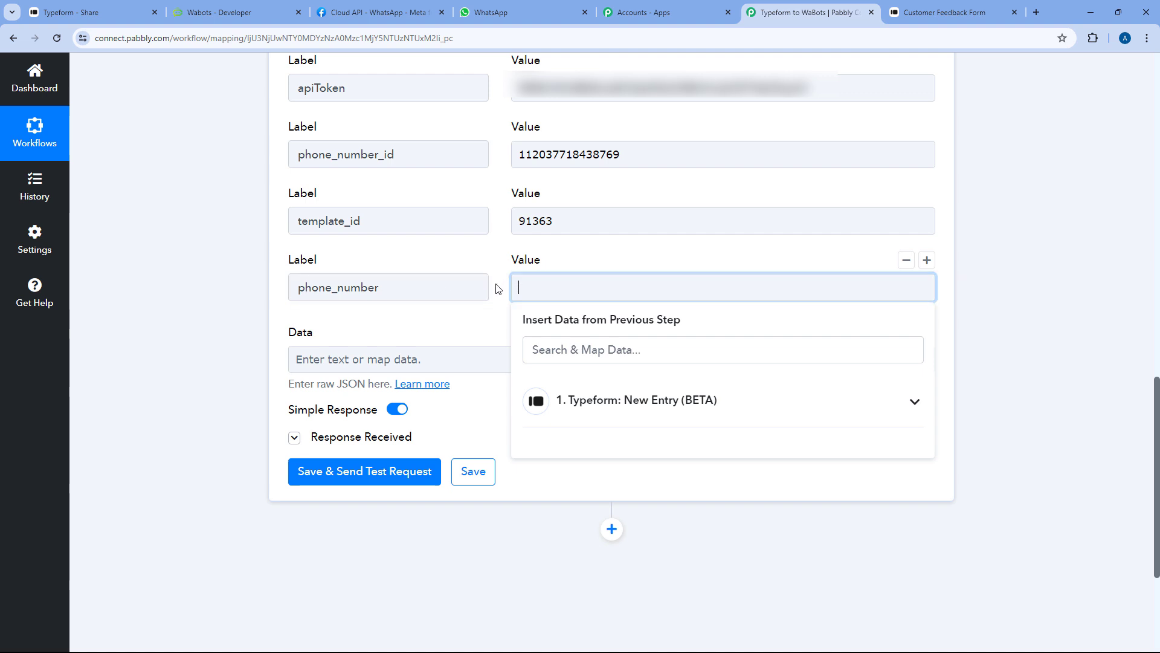
pyautogui.click(676, 410)
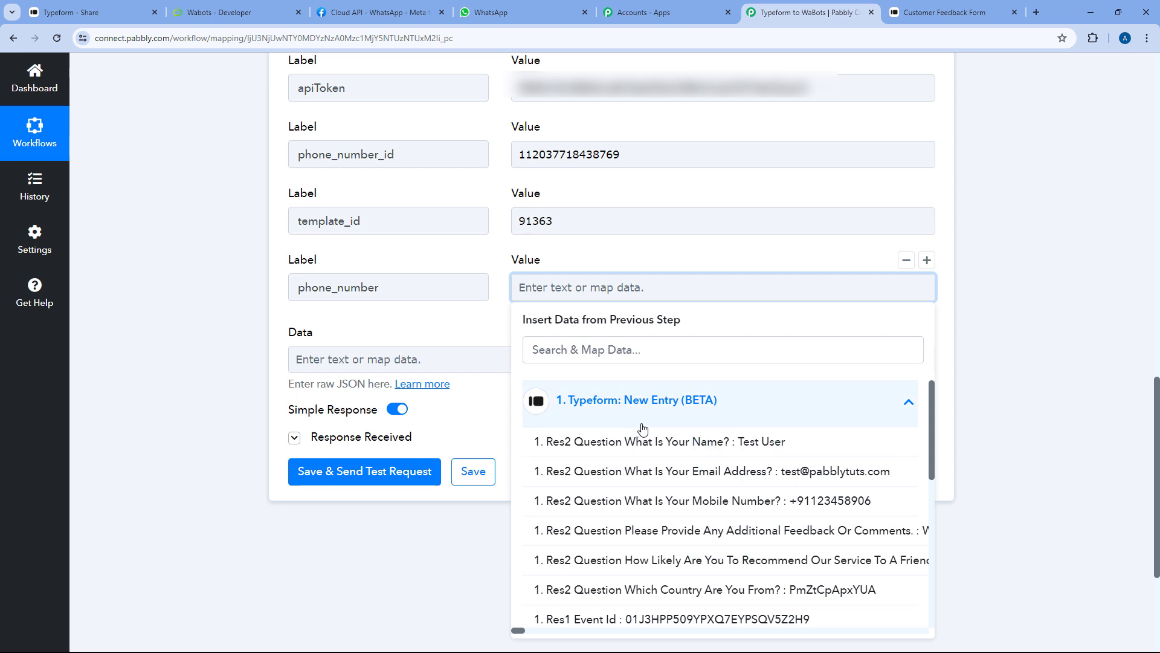
pyautogui.click(677, 508)
pyautogui.click(495, 267)
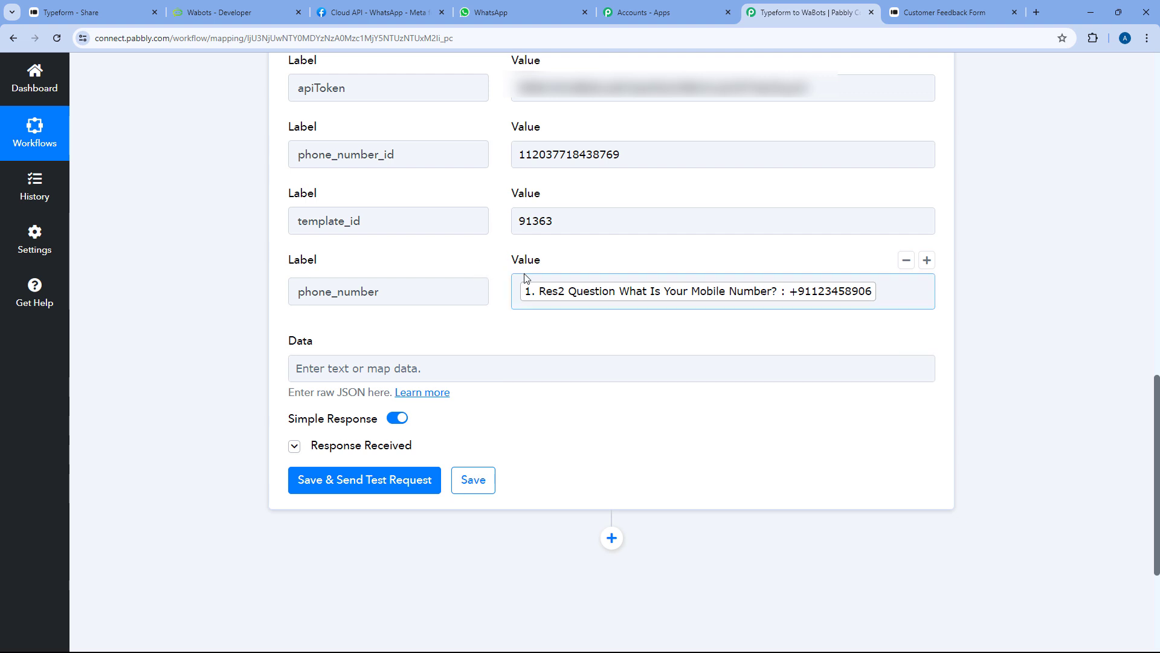
pyautogui.scroll(-1, 533, 282)
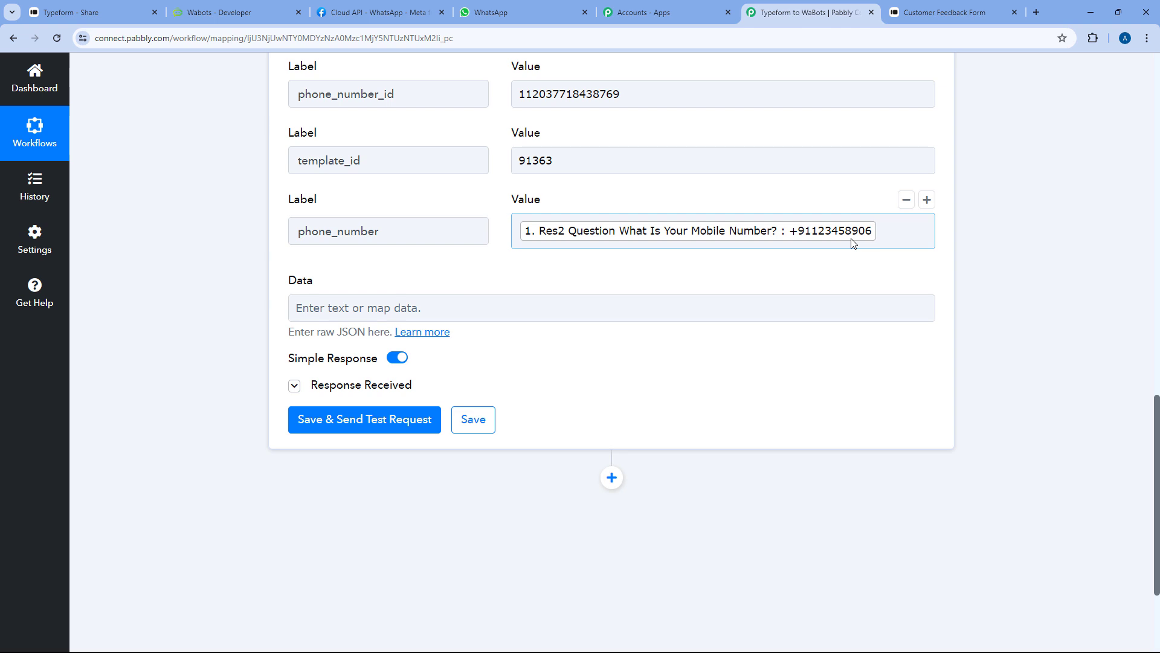
pyautogui.click(926, 7)
pyautogui.click(801, 11)
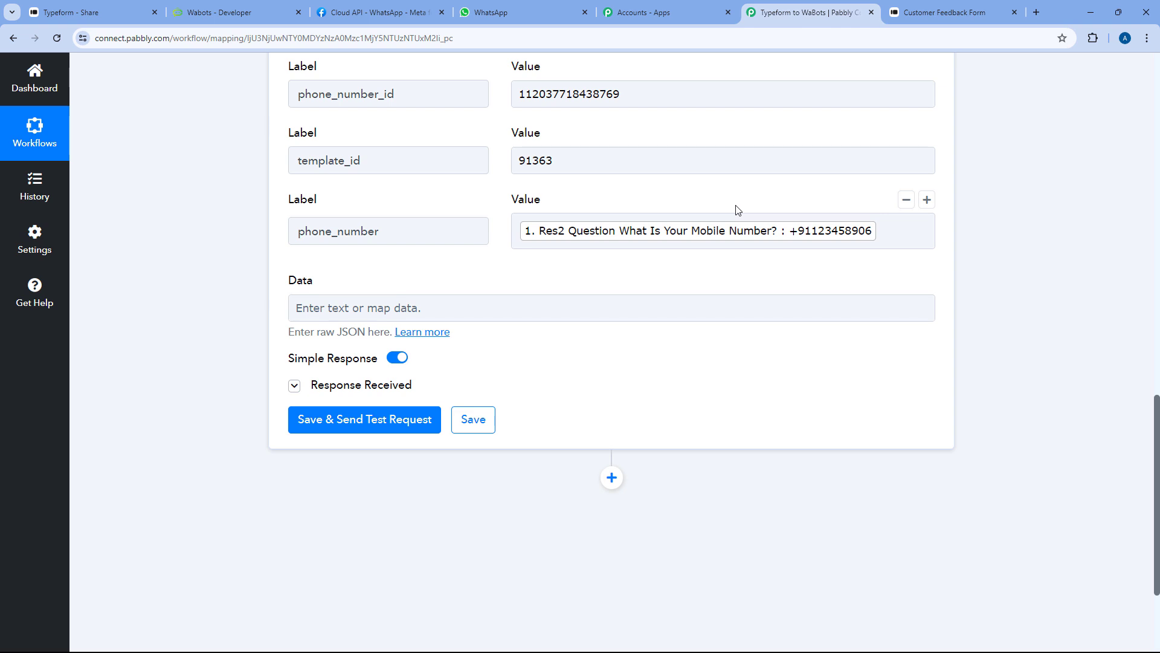
# Check WhatsApp Web, then swap the mapped phone_number value for a typed test phone number
pyautogui.click(533, 3)
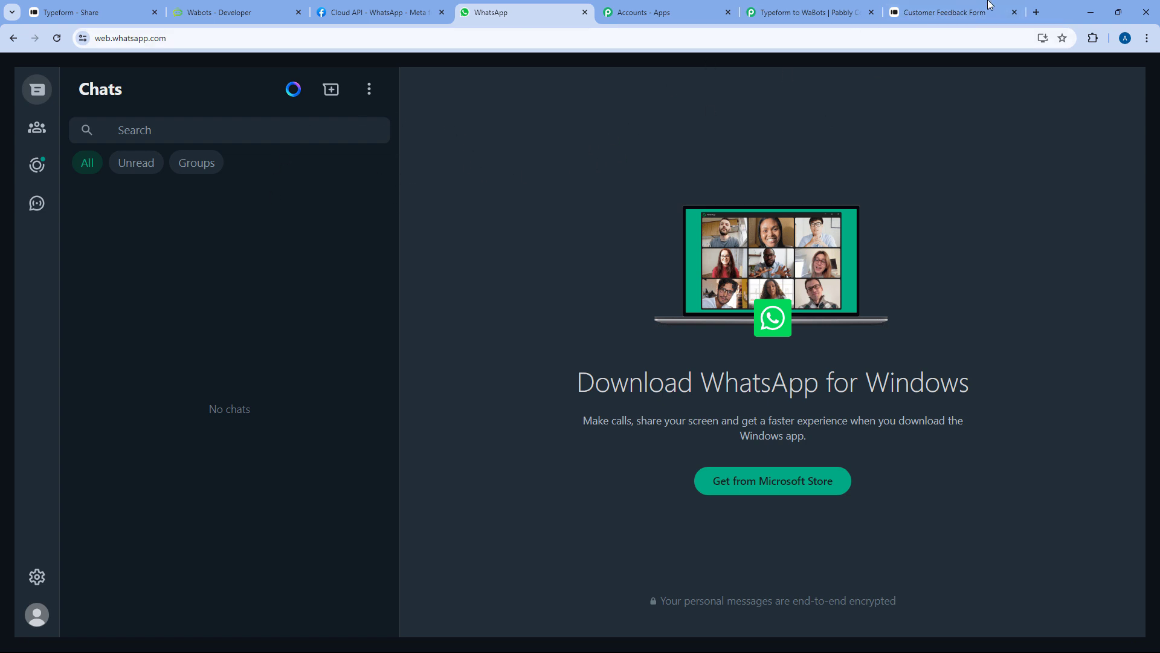
pyautogui.click(943, 12)
pyautogui.click(780, 12)
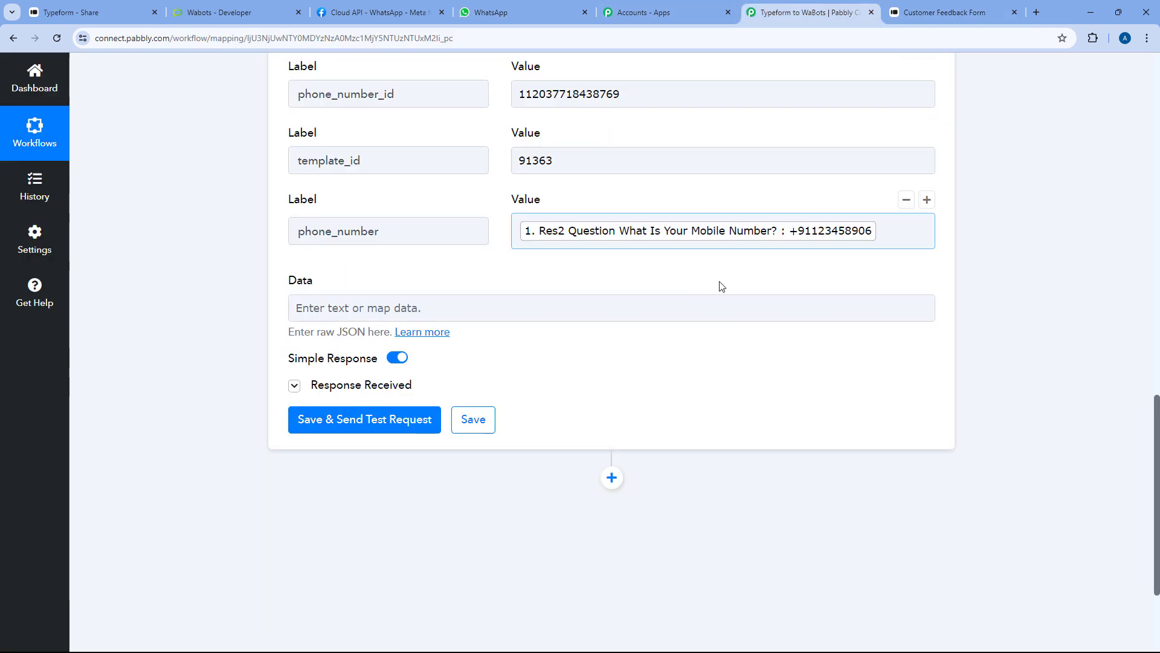
pyautogui.click(880, 229)
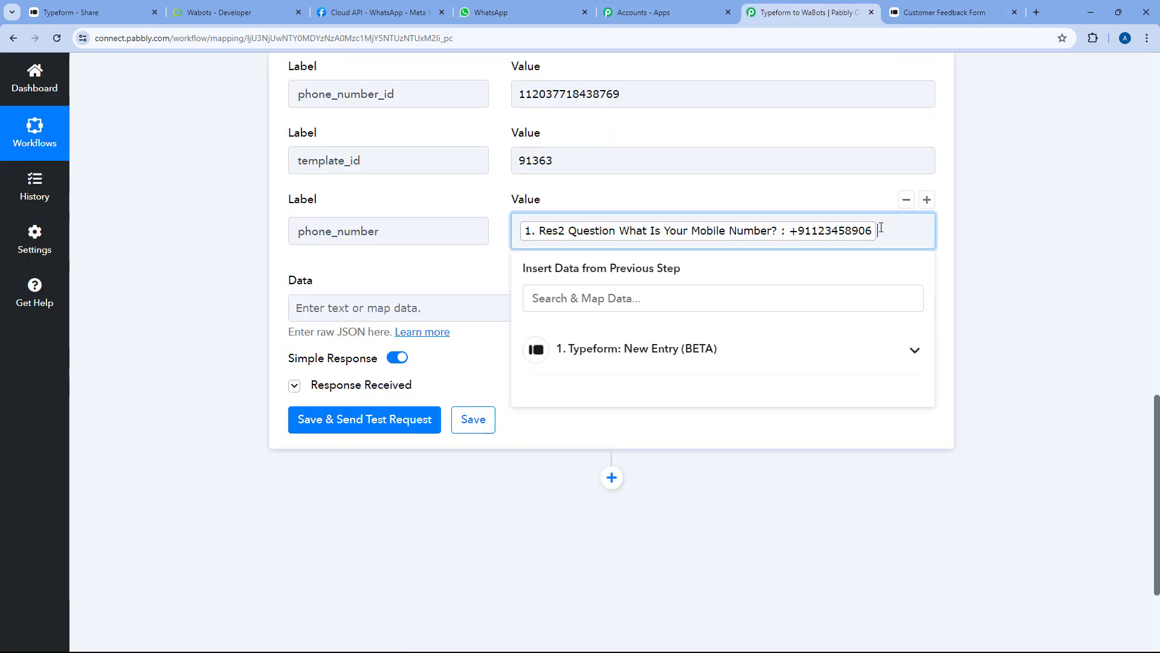
pyautogui.press('BackSpace')
pyautogui.write('91')
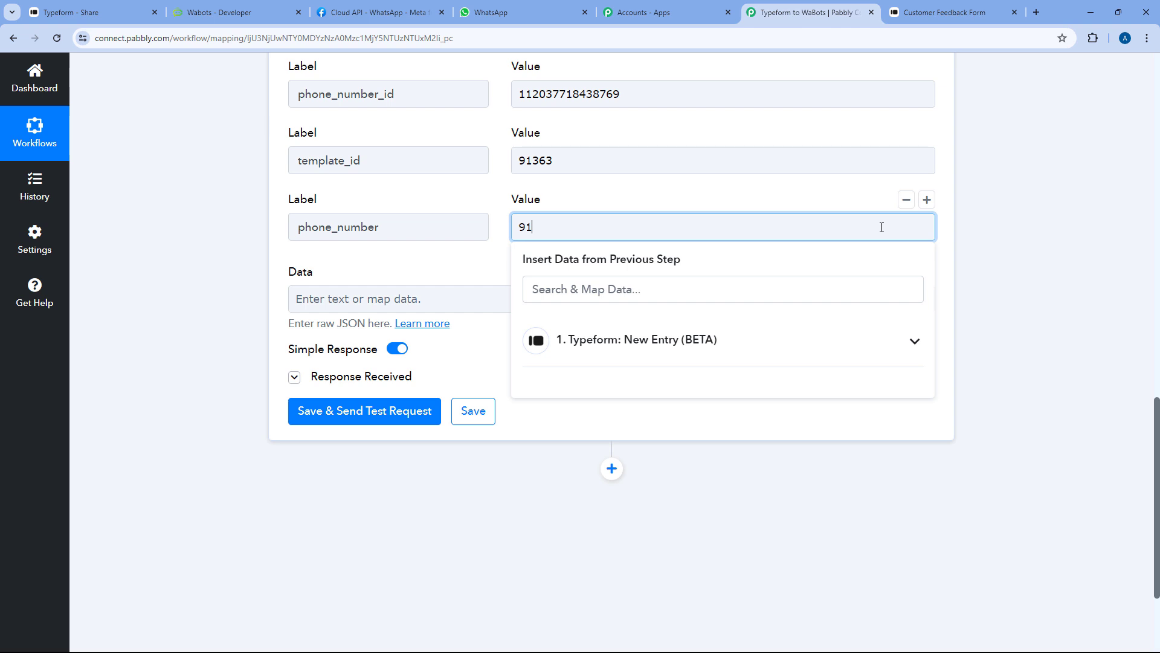
pyautogui.write('••••••••••')
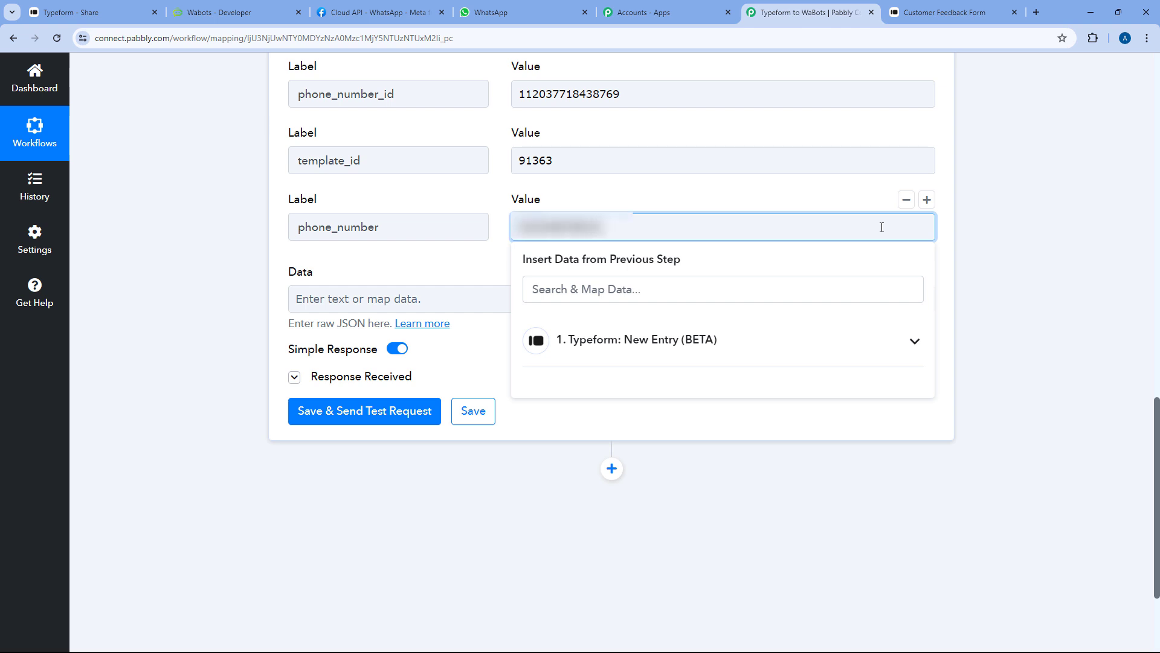
pyautogui.click(503, 205)
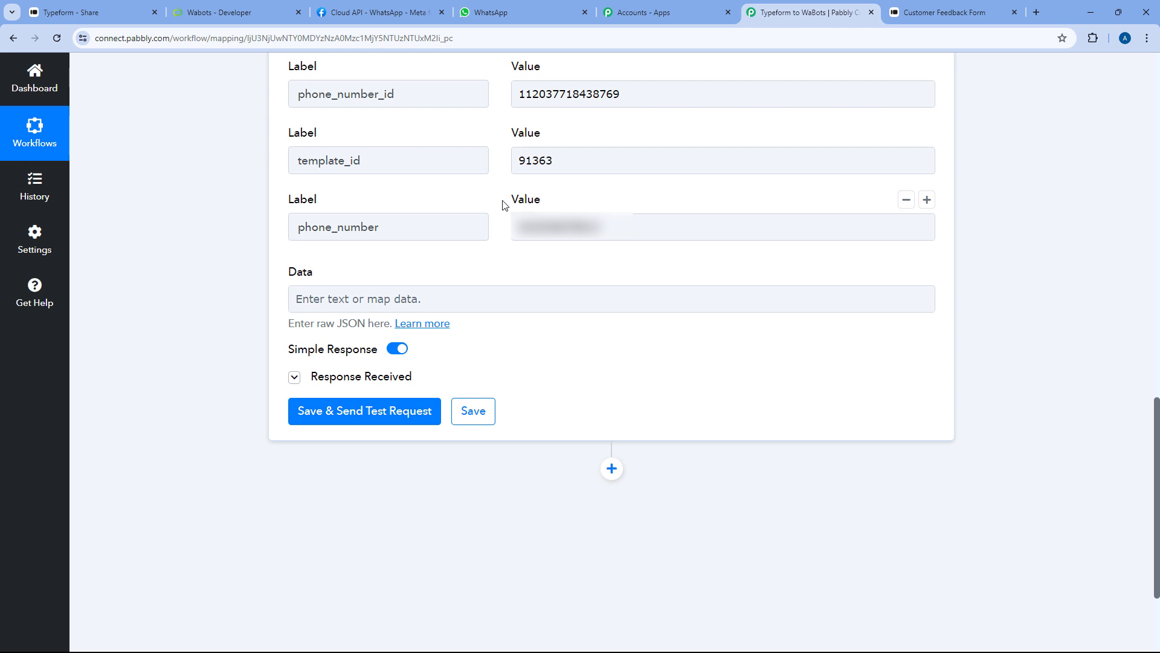
# Save the WaBots step and send a test request, confirming Status 1 and the success message
pyautogui.click(387, 408)
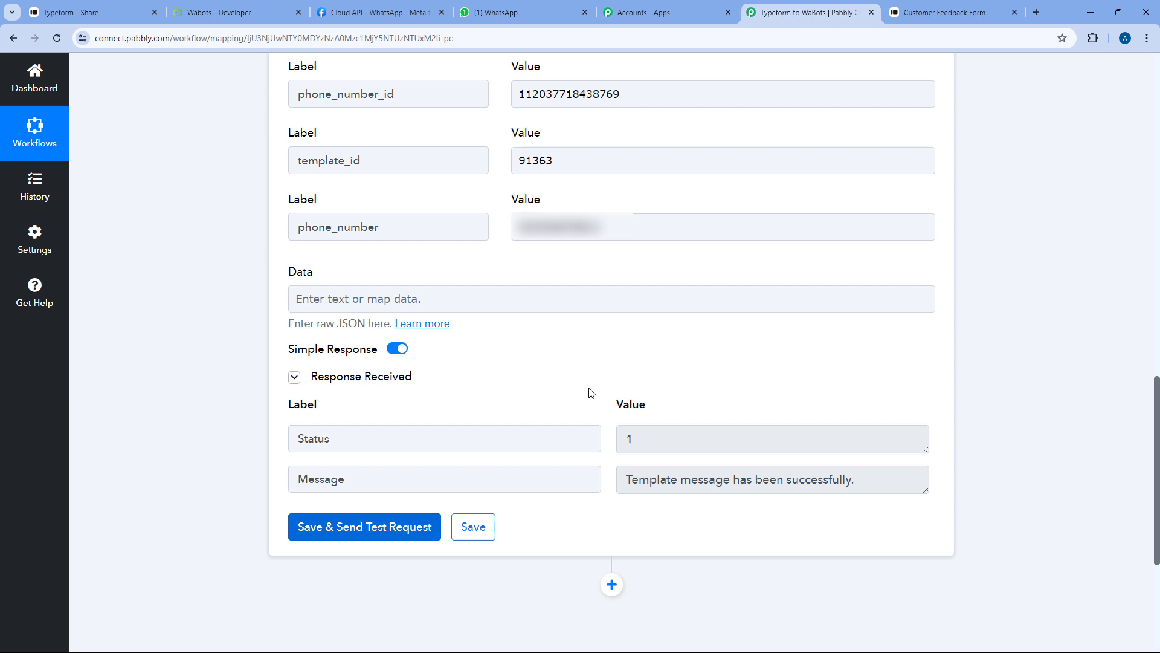
pyautogui.click(648, 401)
pyautogui.moveTo(626, 481); pyautogui.dragTo(890, 480)
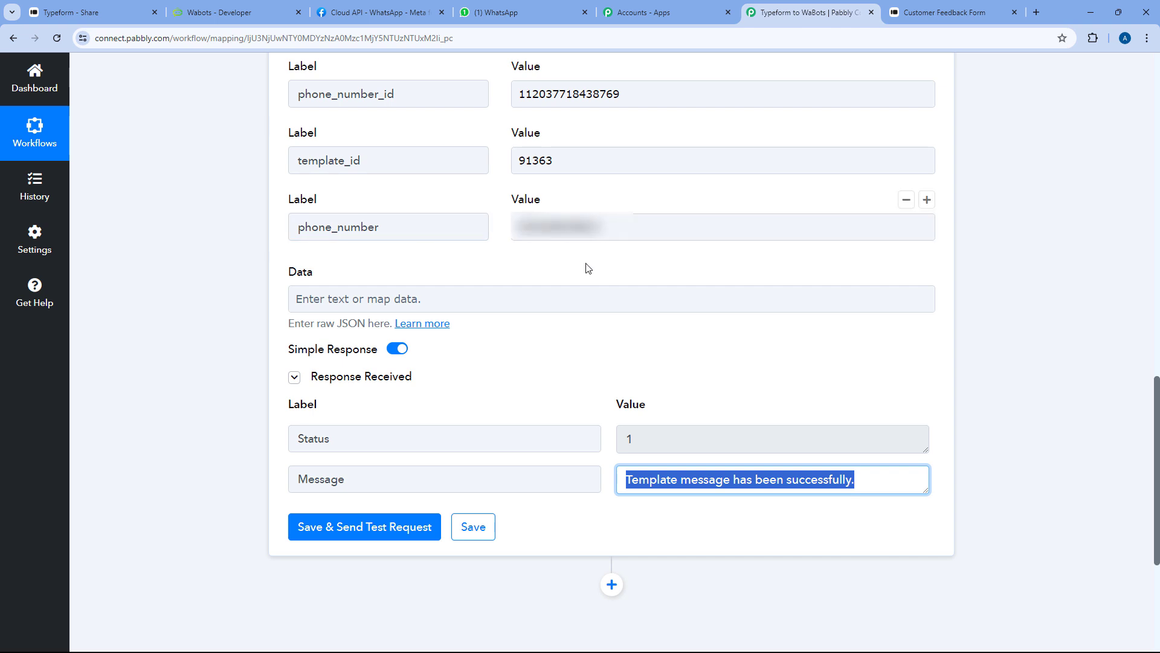
pyautogui.click(510, 13)
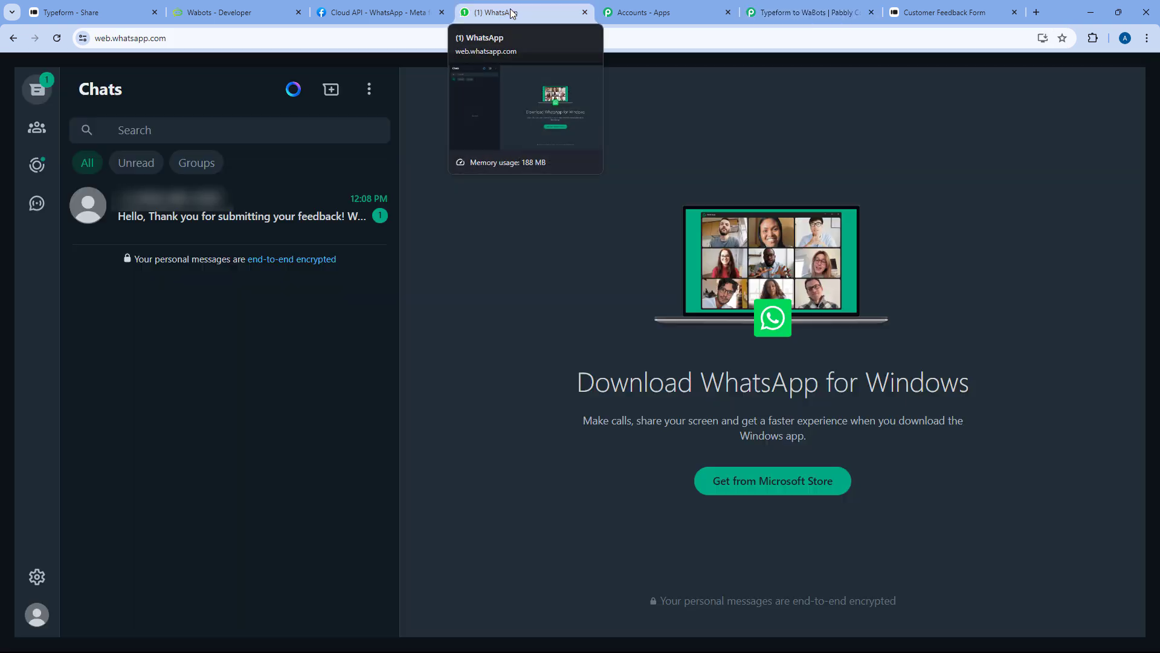
# Open the new WhatsApp chat and highlight the received feedback thank-you message
pyautogui.click(229, 217)
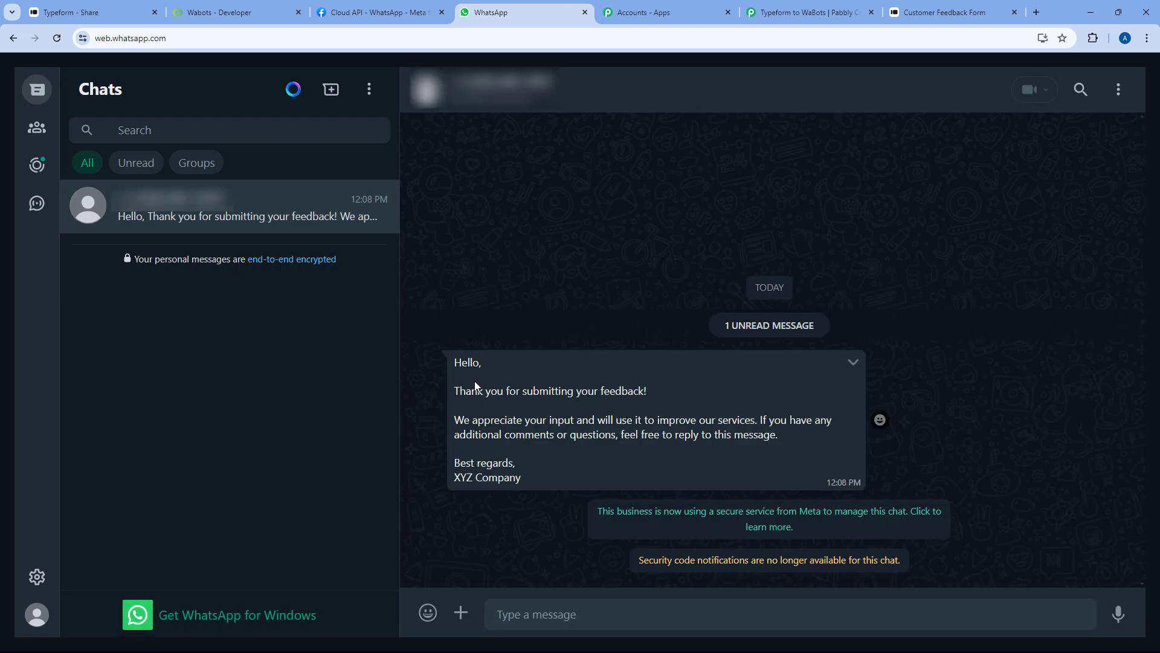
pyautogui.moveTo(452, 358); pyautogui.dragTo(535, 472)
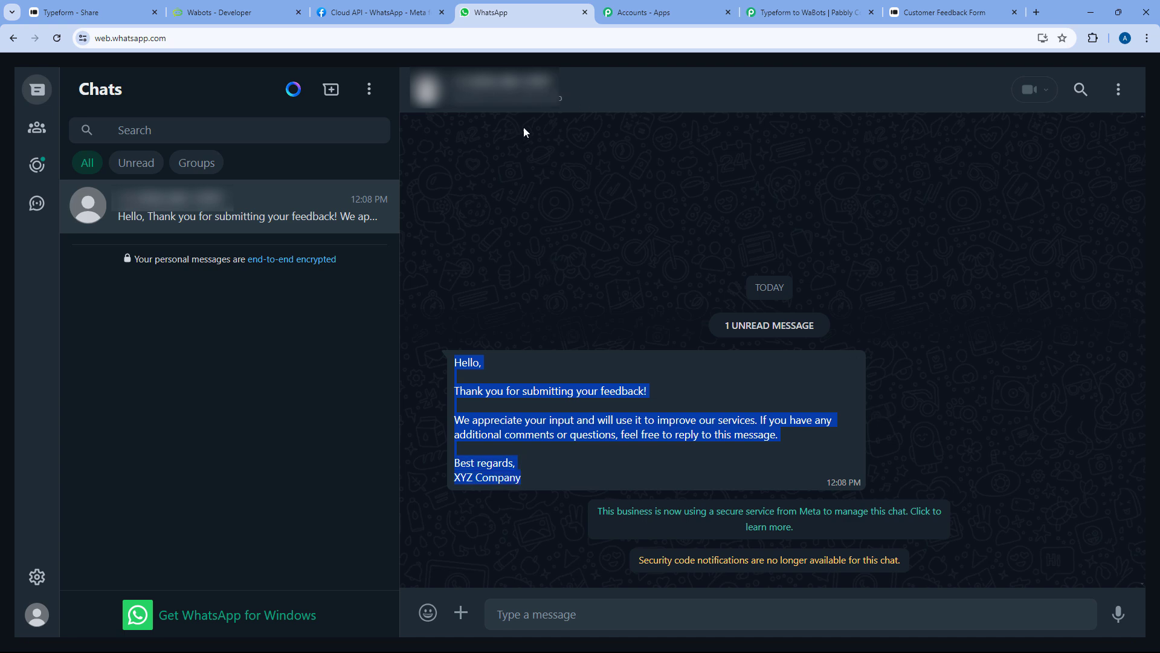
# Collapse the WaBots action step in the Typeform to WaBots workflow, then go to the Customer Feedback Form
pyautogui.click(807, 5)
pyautogui.scroll(10, 647, 203)
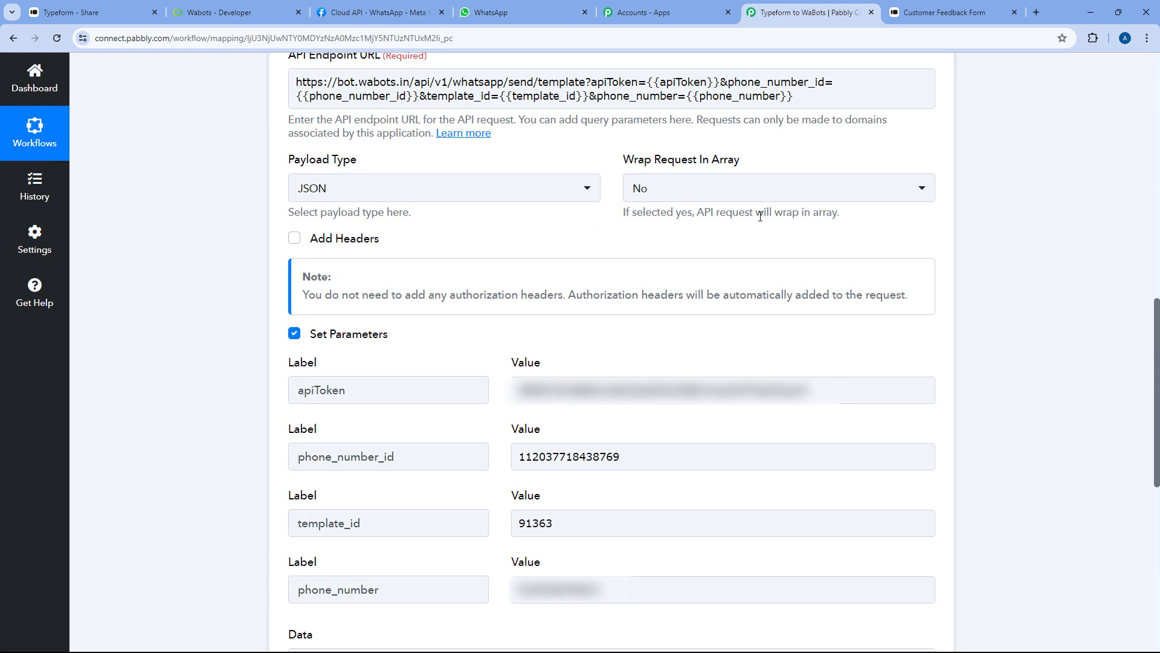
pyautogui.scroll(5, 647, 204)
pyautogui.click(632, 270)
pyautogui.scroll(1, 533, 204)
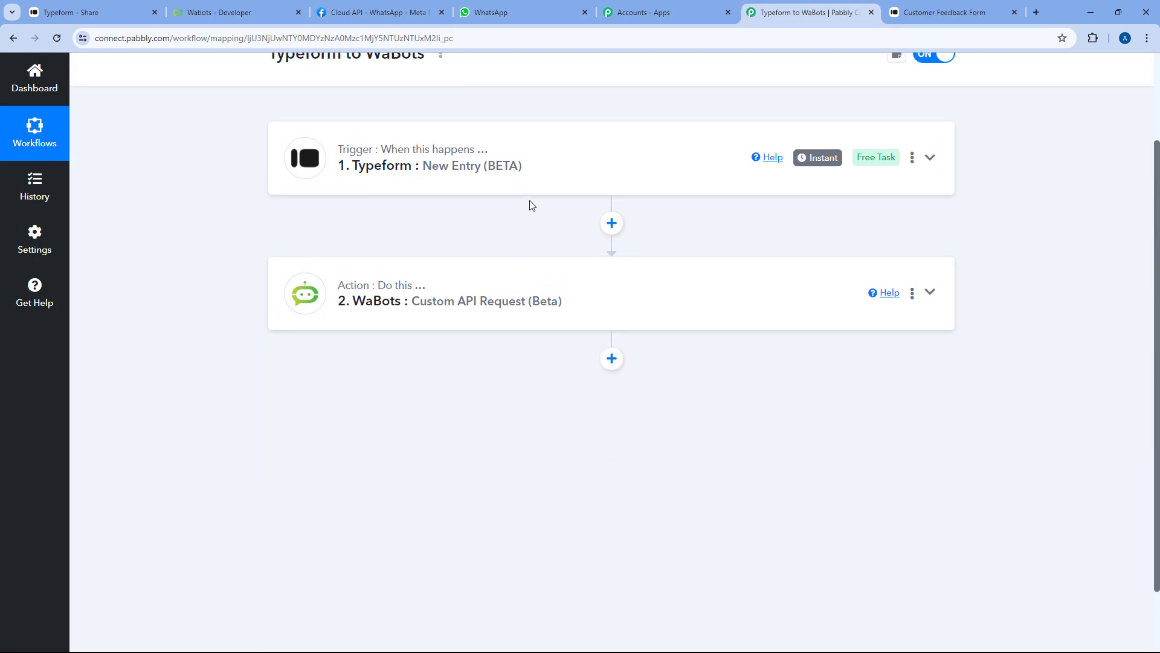
pyautogui.scroll(1, 598, 116)
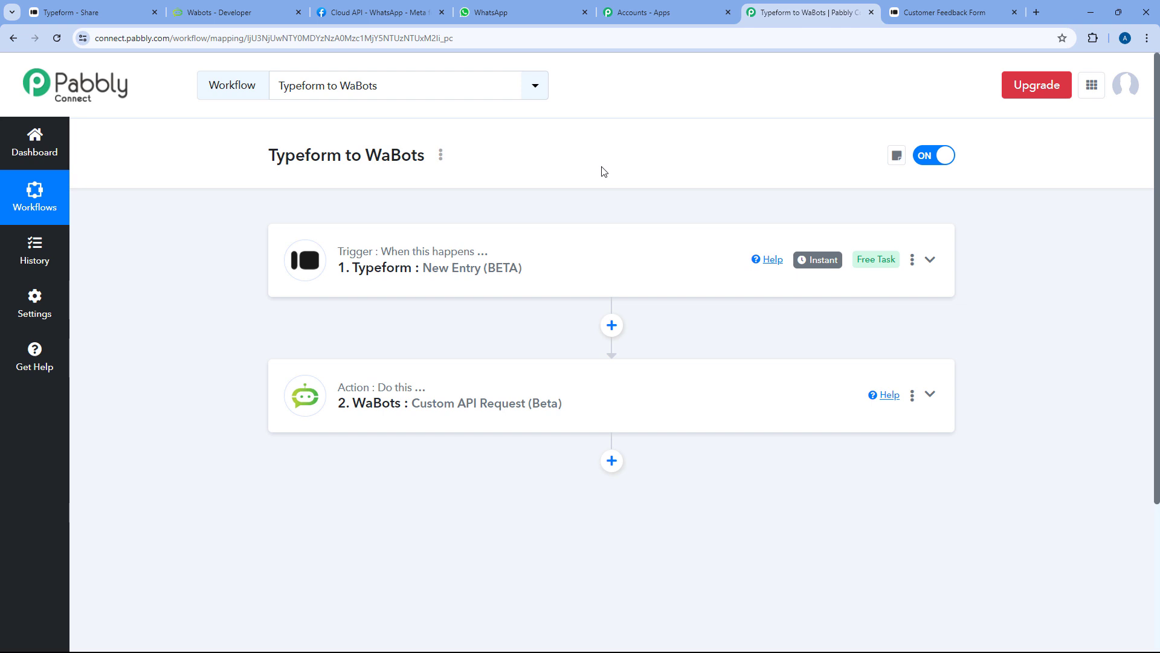
pyautogui.click(948, 12)
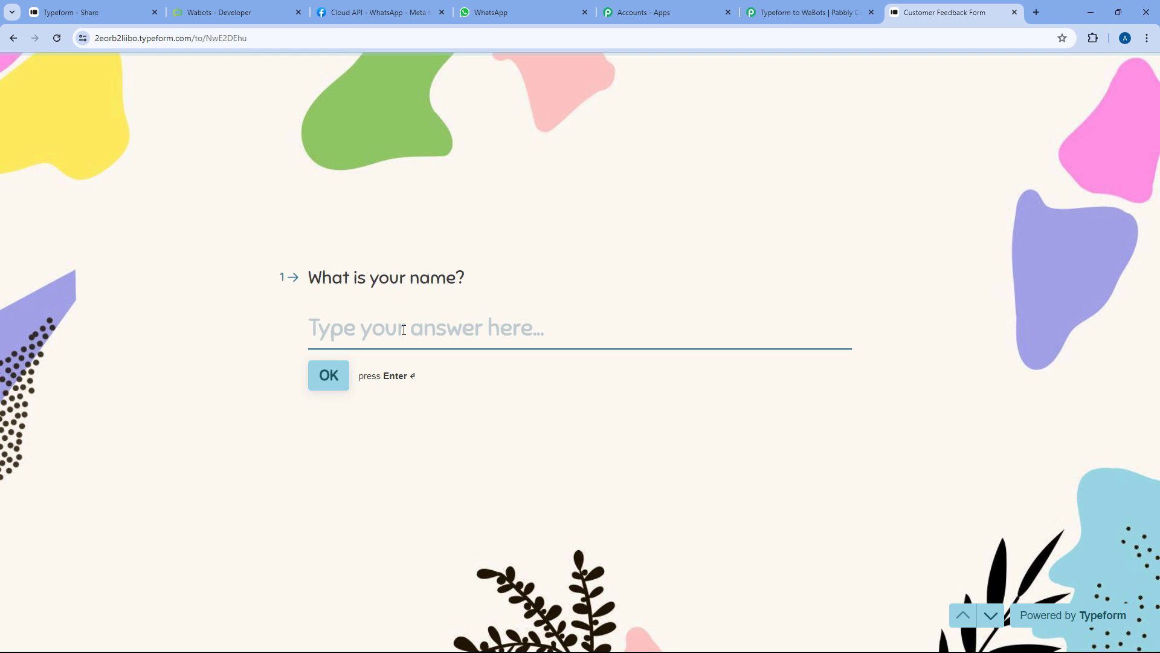
# Answer the name question with the respondent's name and the email question with the suggested email address
pyautogui.write('Demo User')
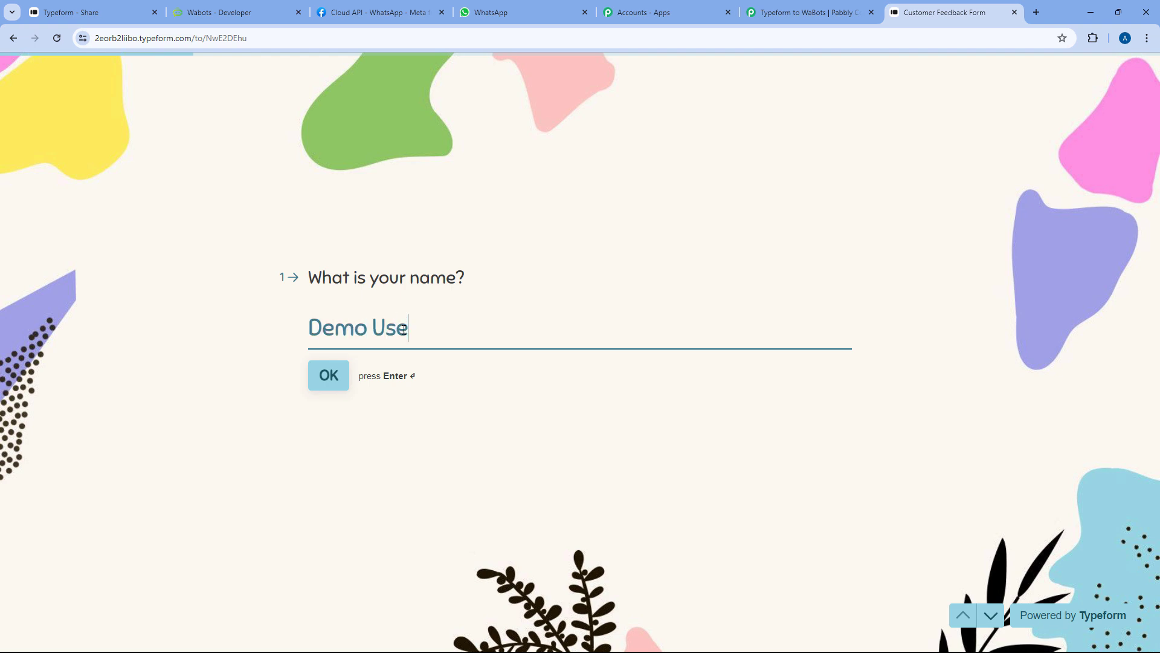
pyautogui.press('Tab')
pyautogui.press('Return')
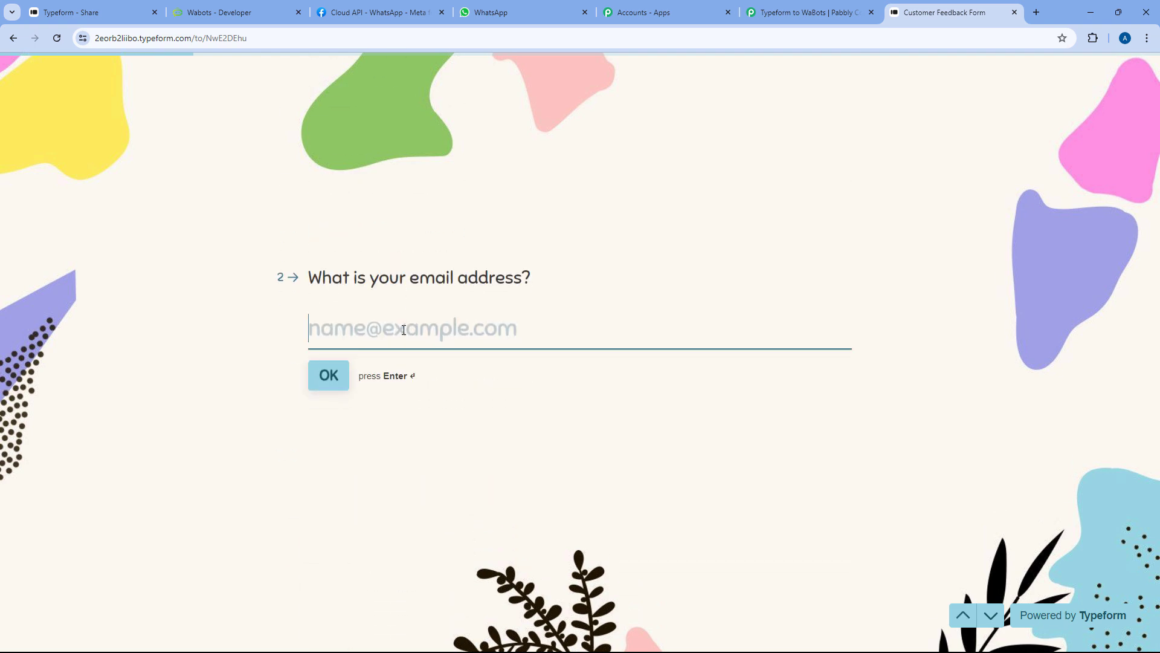
pyautogui.write('demo')
pyautogui.press('Down')
pyautogui.press('Return')
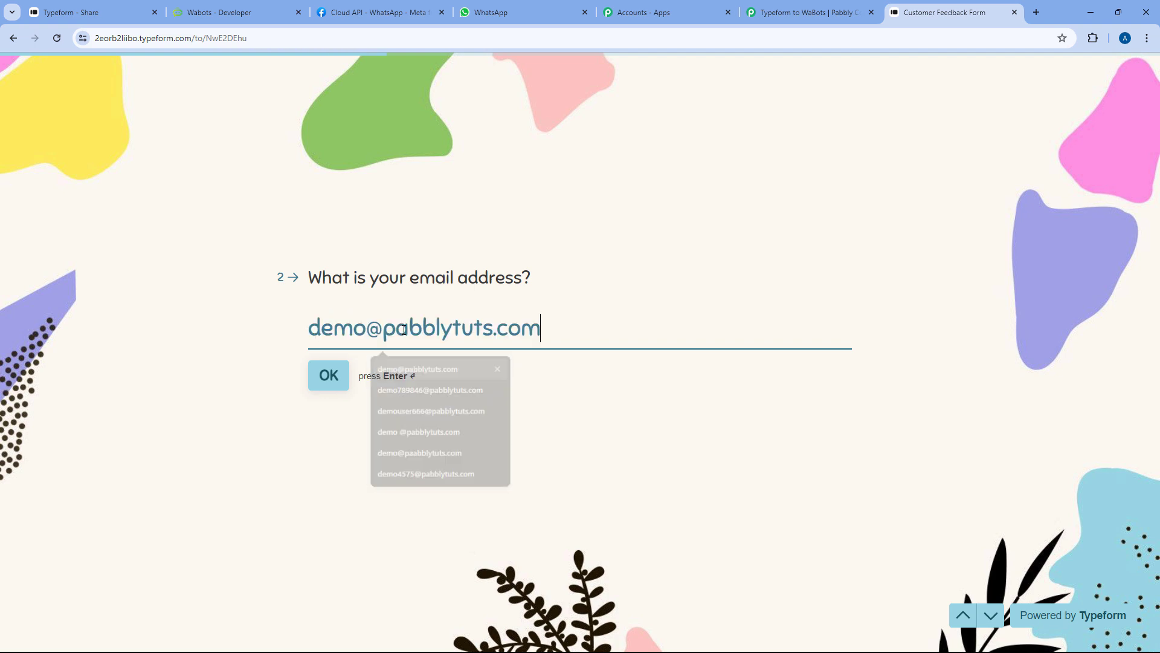
pyautogui.press('Return')
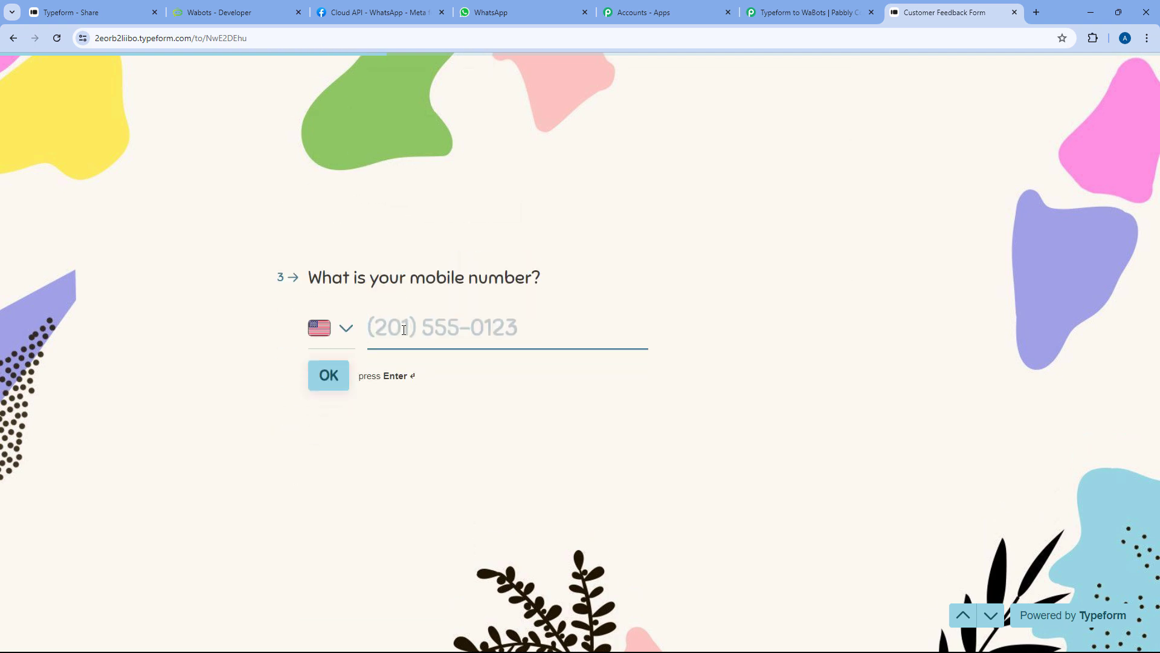
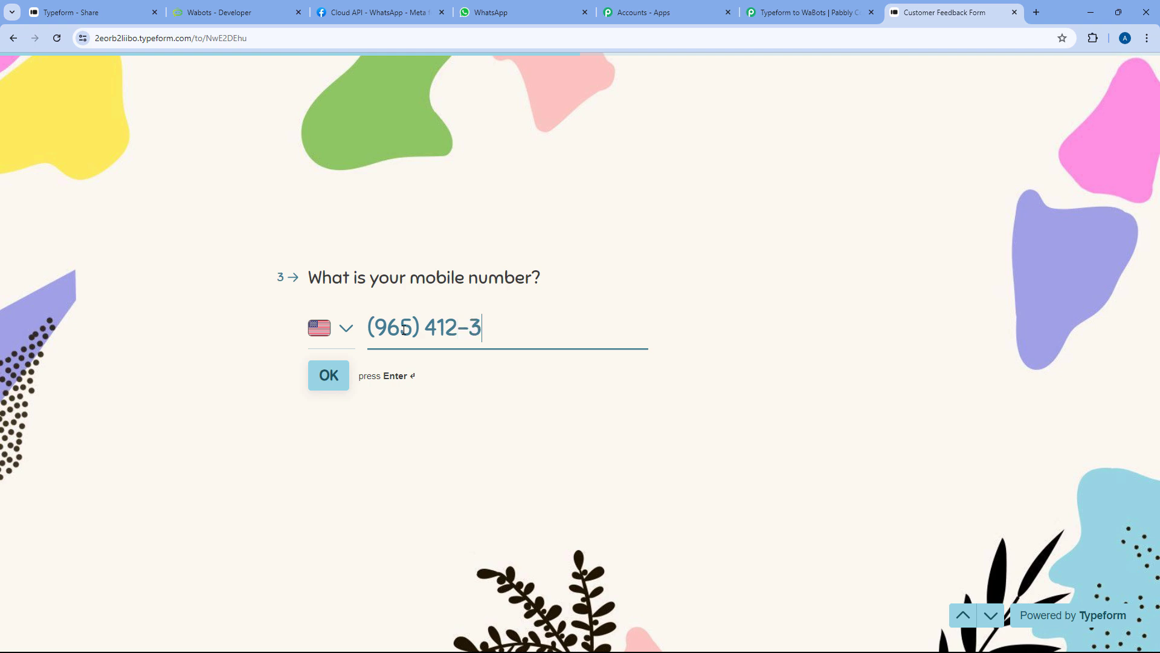
# Enter the respondent's mobile number with India as its country code and confirm it
pyautogui.click(345, 329)
pyautogui.write('Indi')
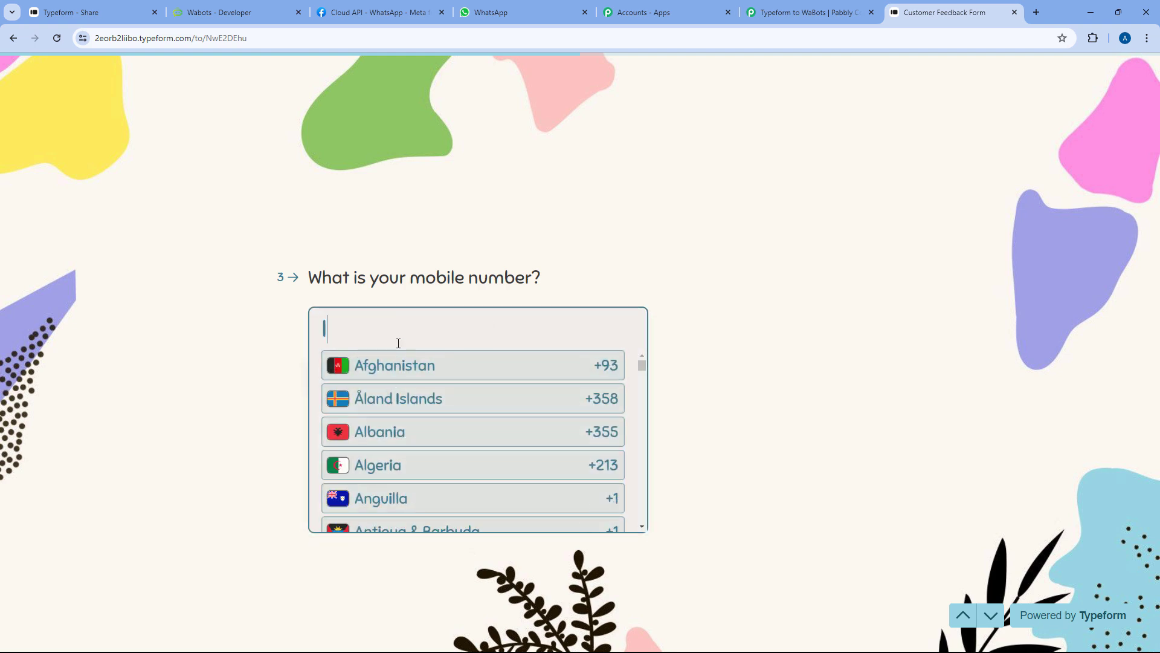
pyautogui.click(391, 366)
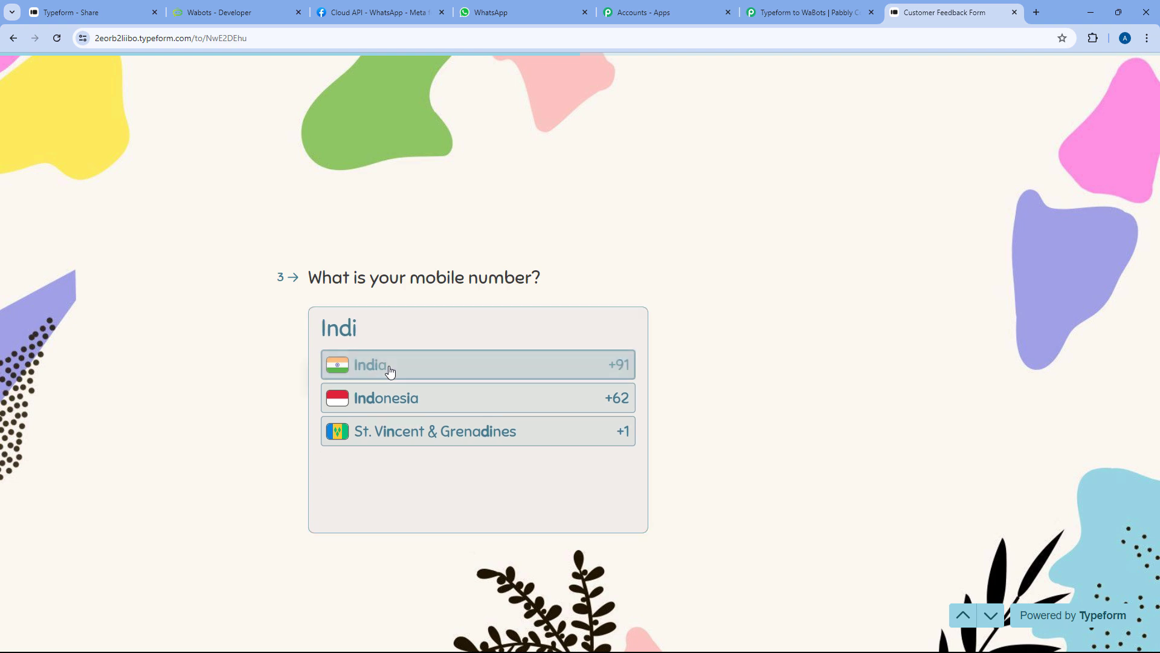
pyautogui.click(342, 363)
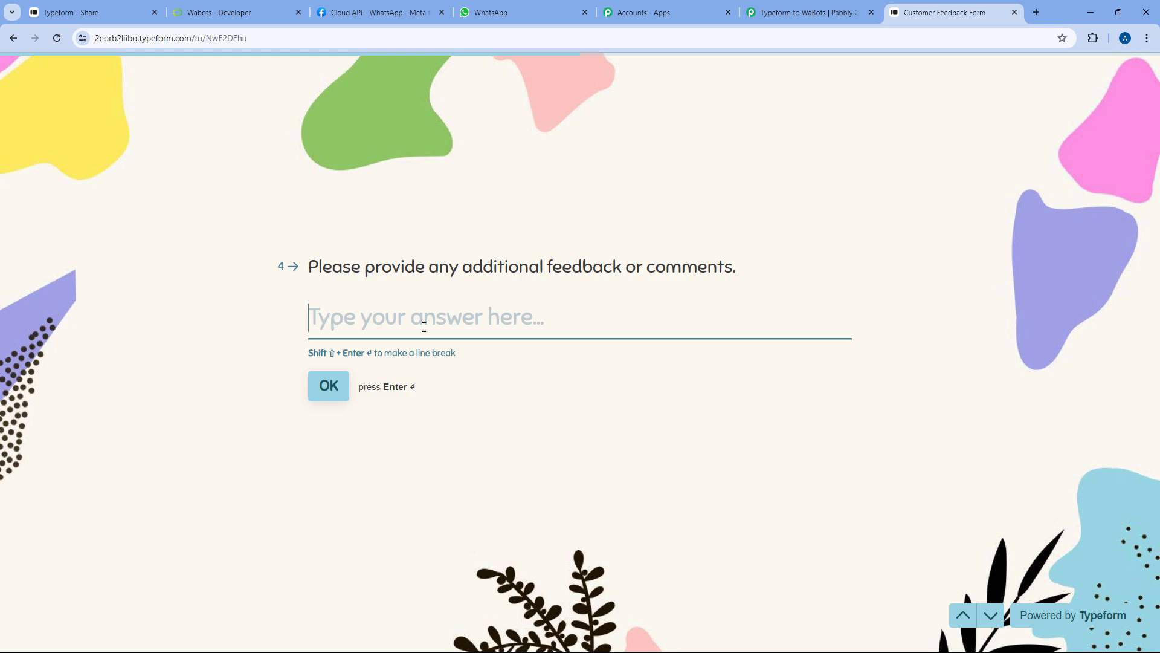
# Answer the feedback question with 'We are testing this automation in real-time.'
pyautogui.write('We ar')
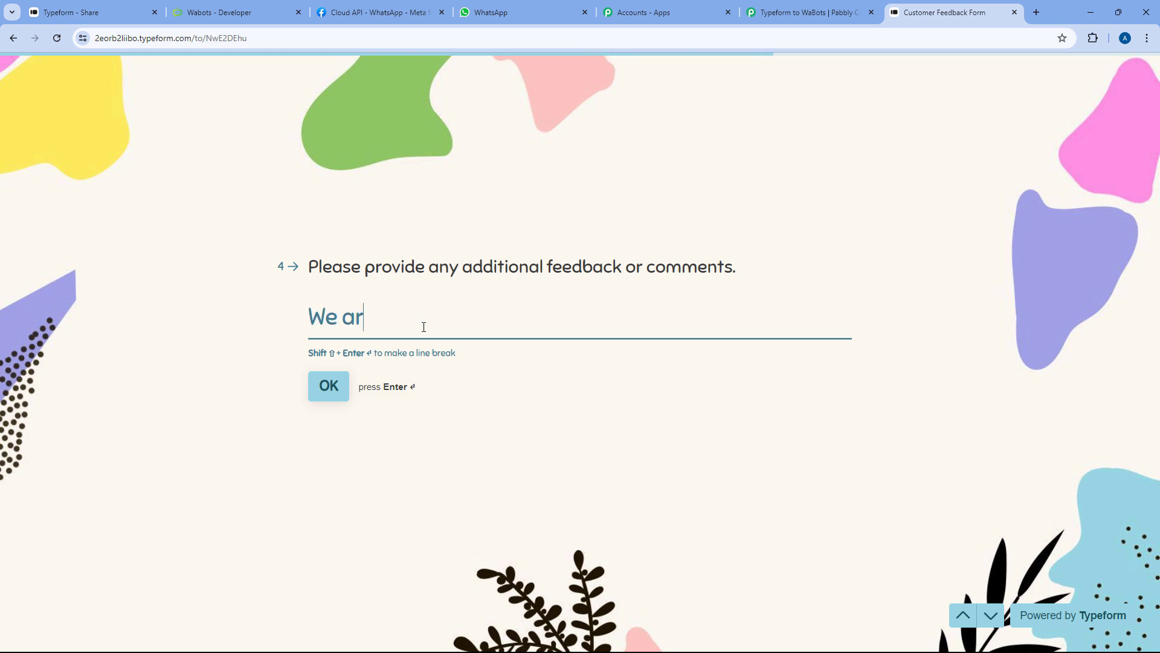
pyautogui.press('BackSpace')
pyautogui.write('re testing this aut')
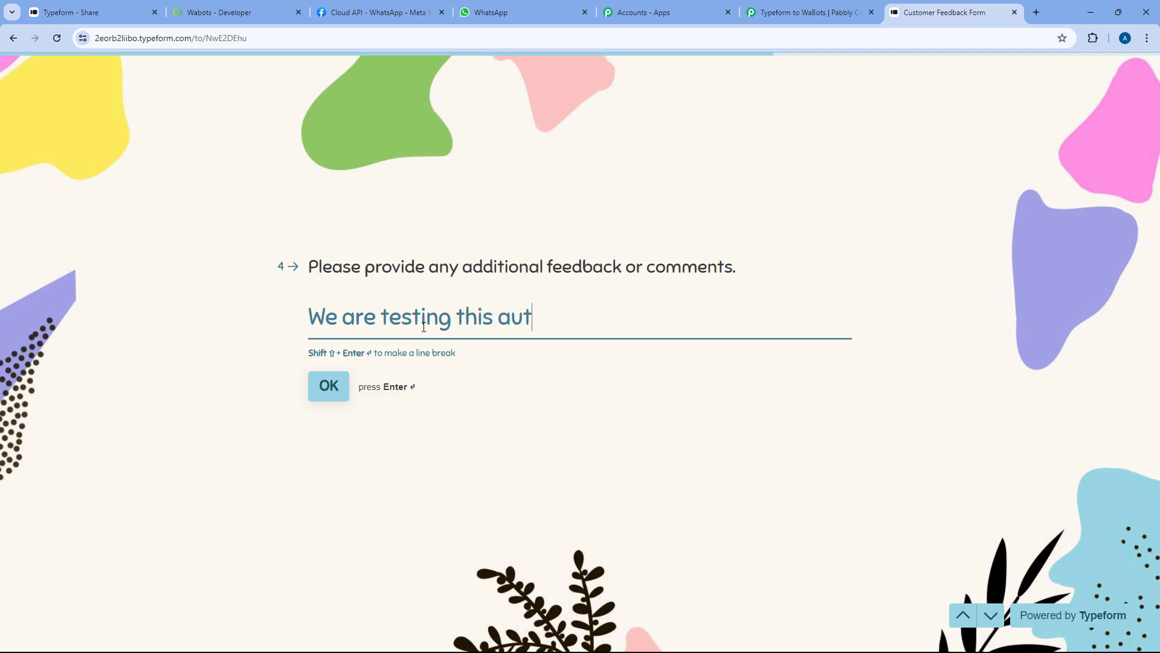
pyautogui.write('omation in re')
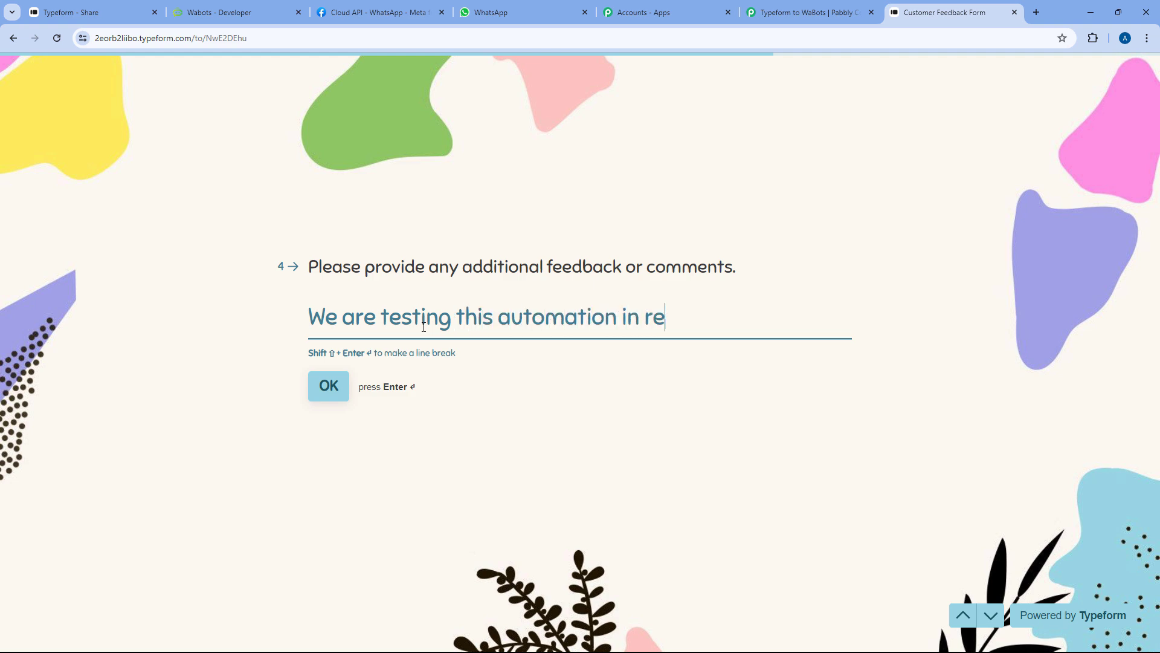
pyautogui.write('a;-time.')
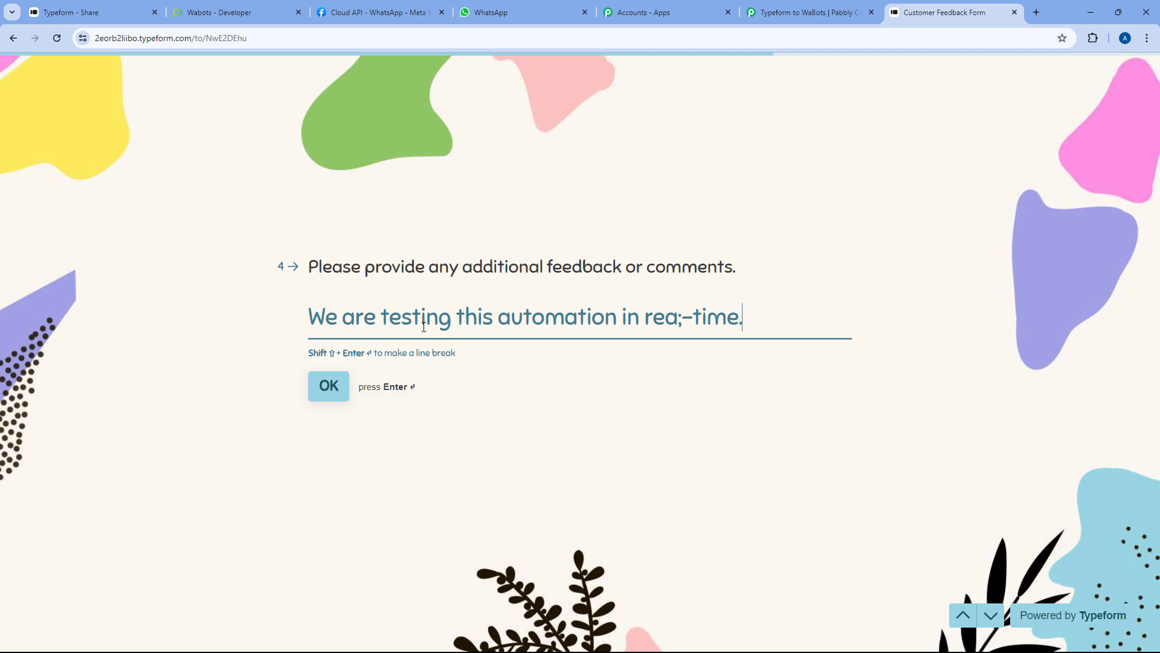
pyautogui.click(677, 310)
pyautogui.press('BackSpace')
pyautogui.write('l')
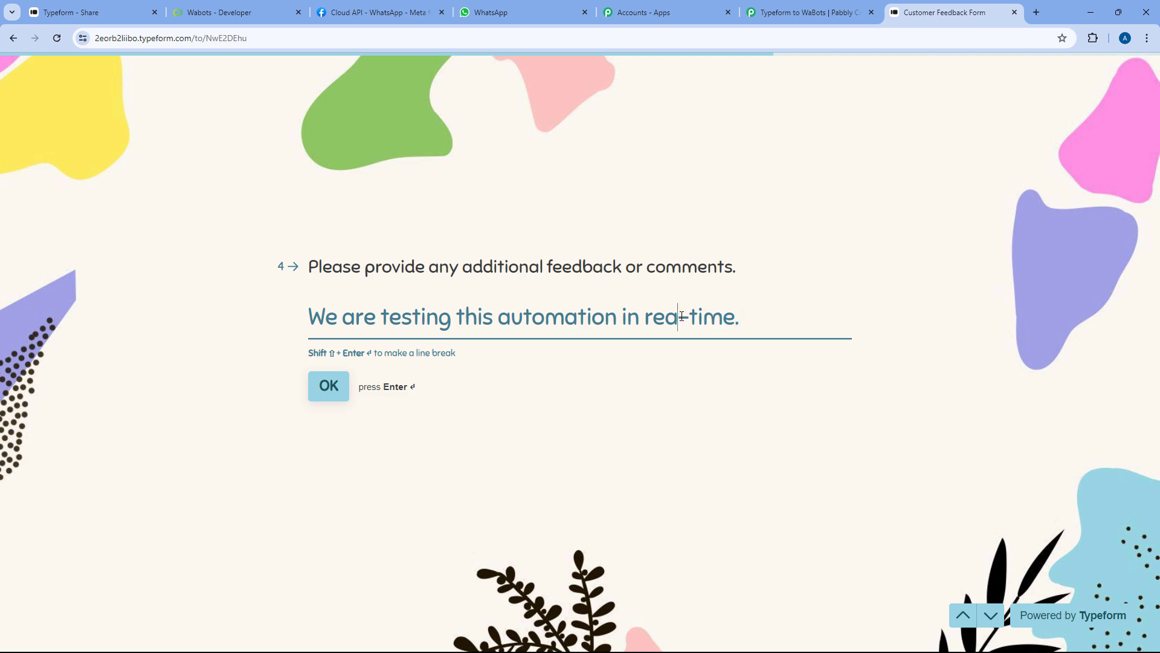
pyautogui.click(329, 386)
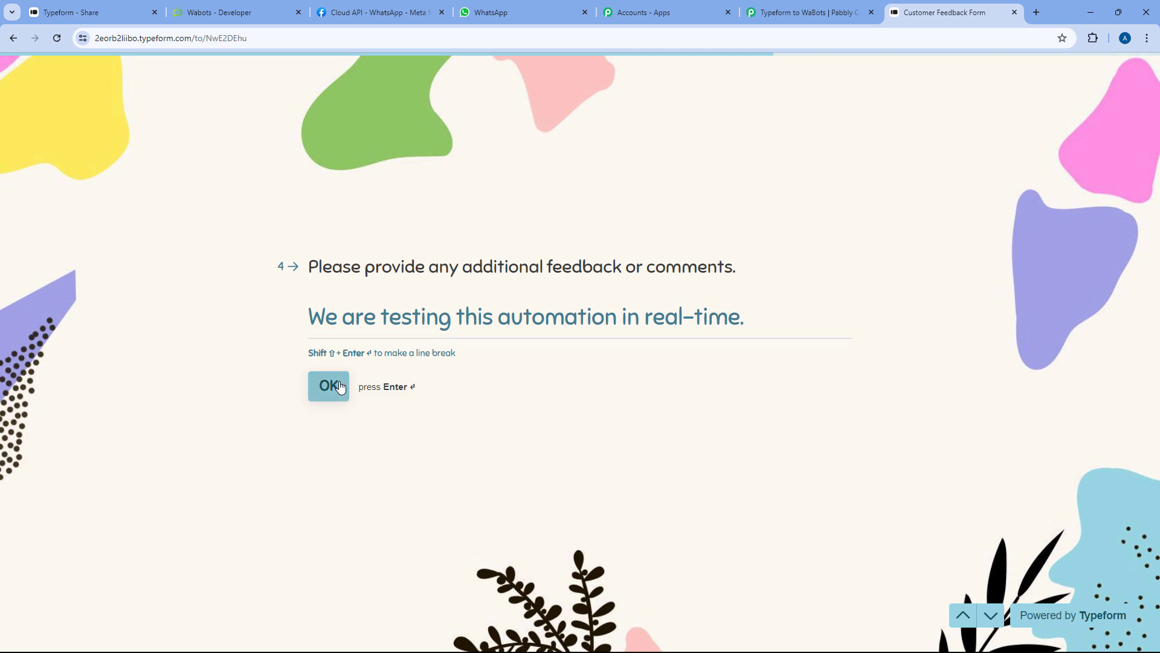
# Rate the service 10, choose India as the country, and submit the form
pyautogui.click(829, 341)
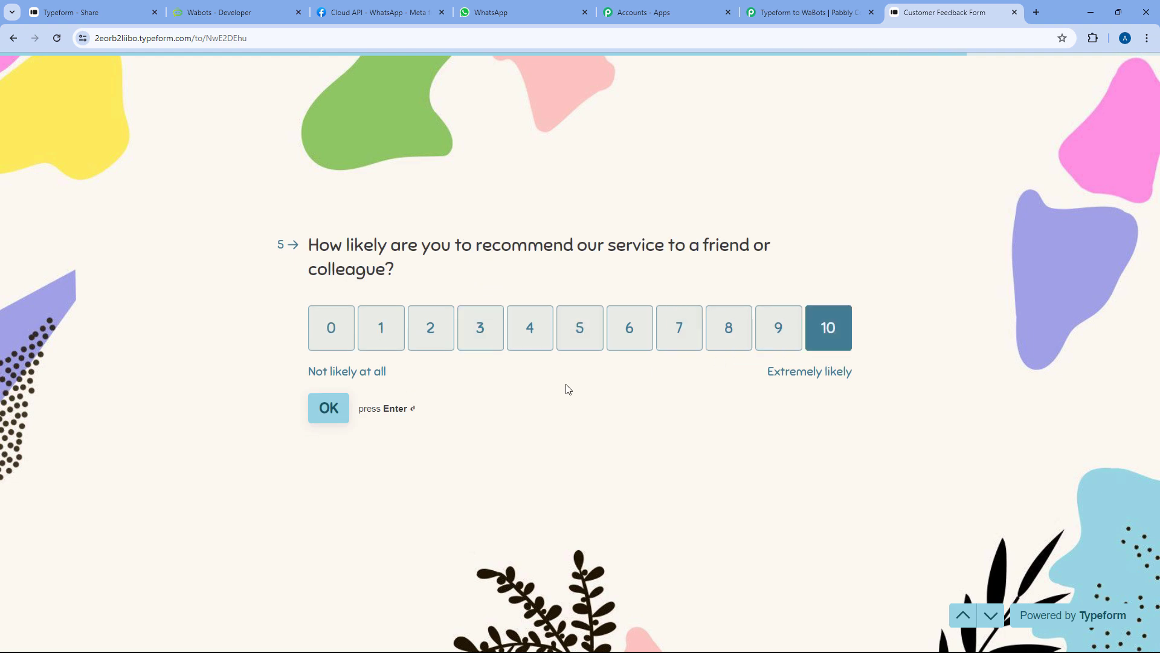
pyautogui.click(458, 317)
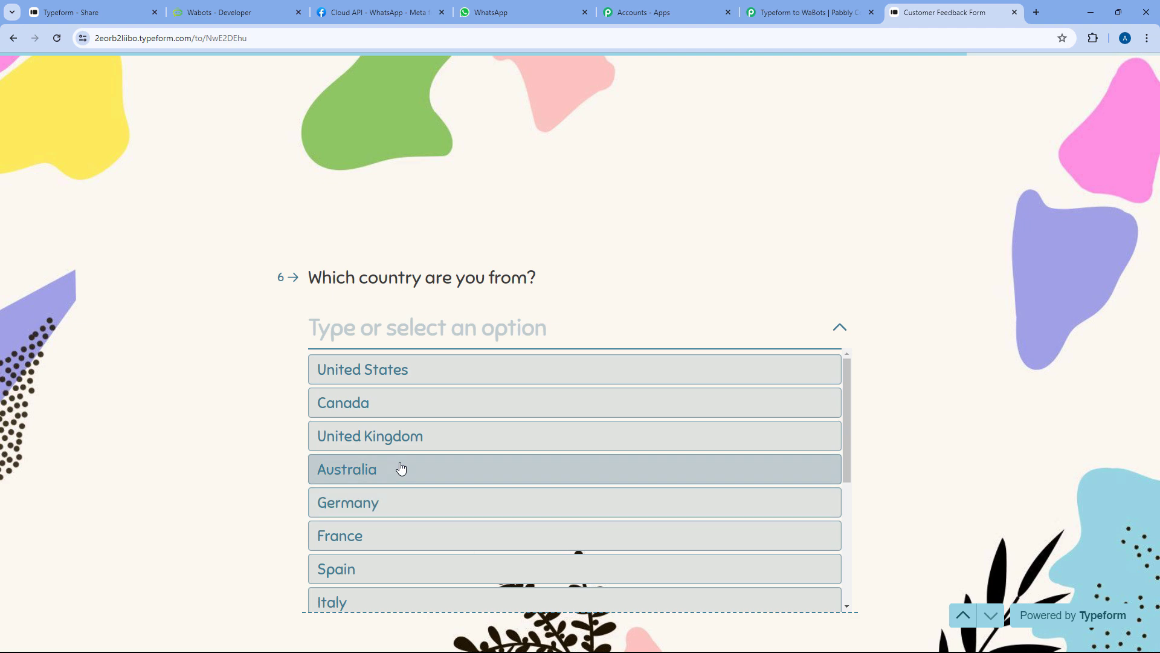
pyautogui.write('in')
pyautogui.click(326, 466)
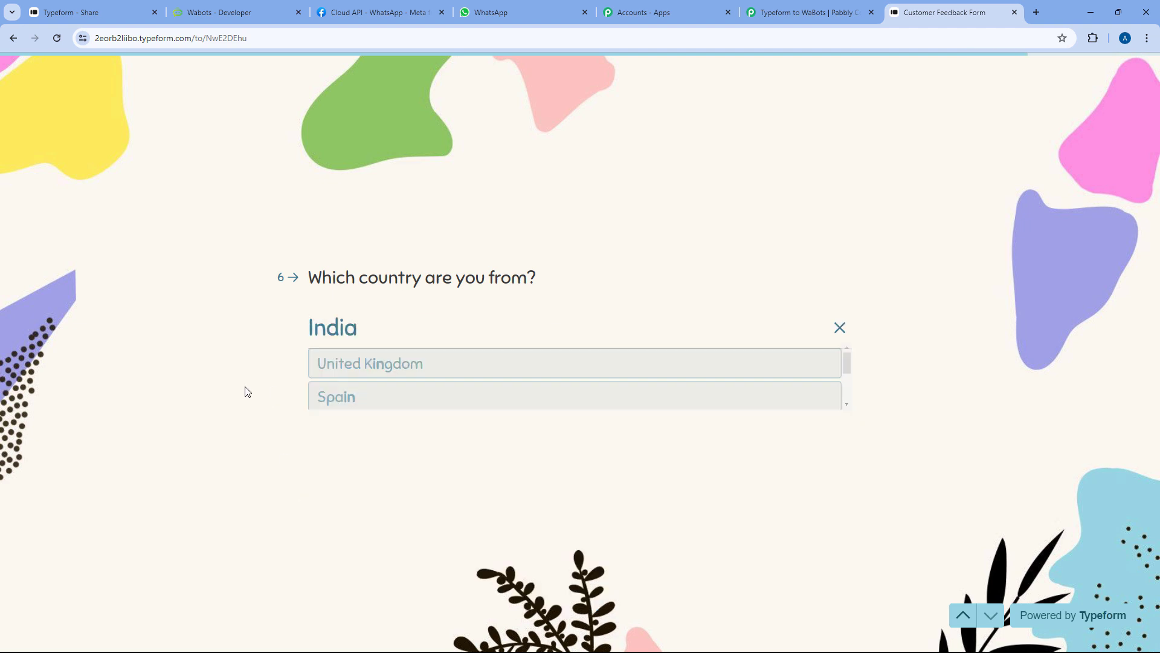
pyautogui.click(362, 370)
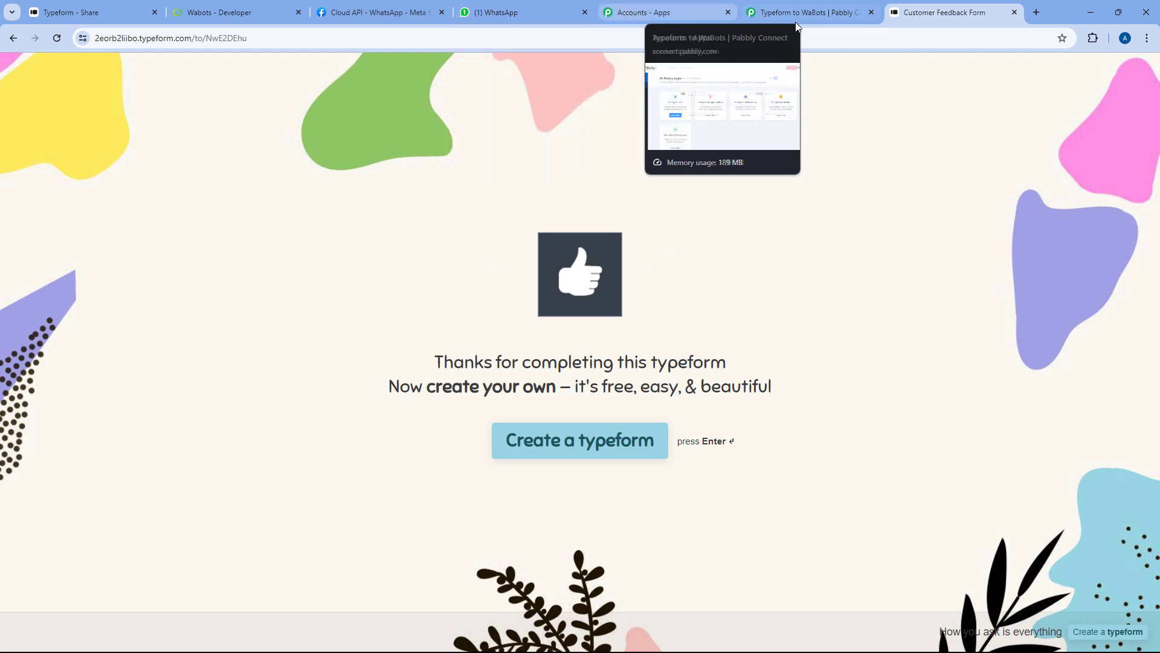
# Read XYZ Company's new feedback thank-you message in WhatsApp Web, then return to the Pabbly workflow
pyautogui.click(545, 6)
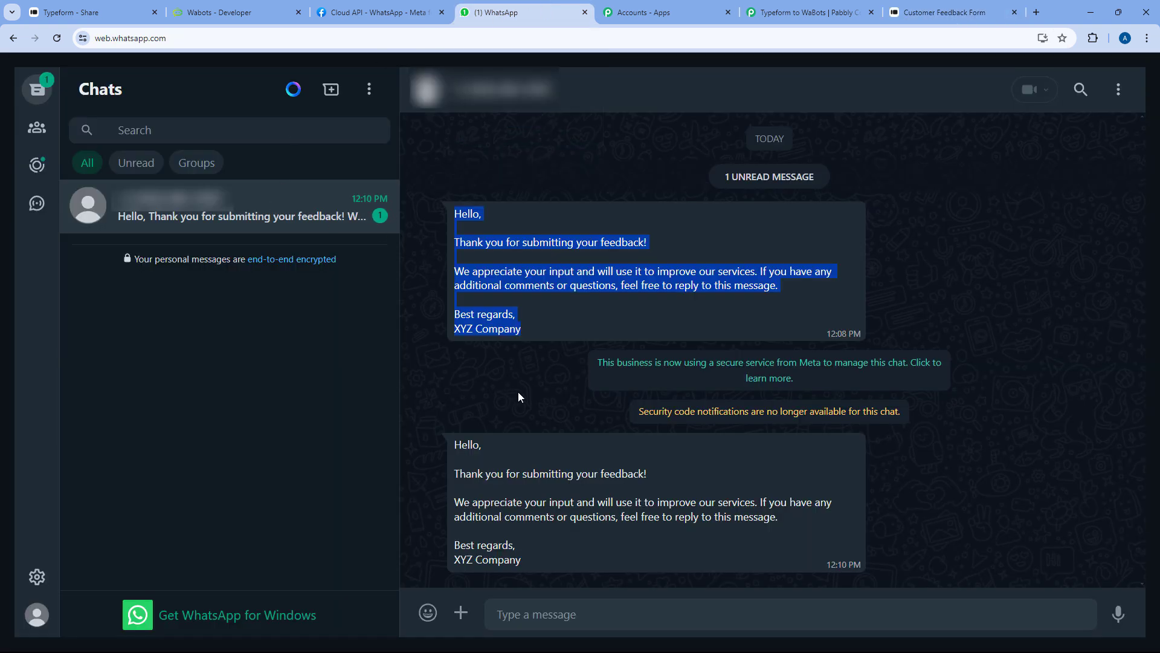
pyautogui.moveTo(447, 448); pyautogui.dragTo(523, 561)
pyautogui.click(601, 463)
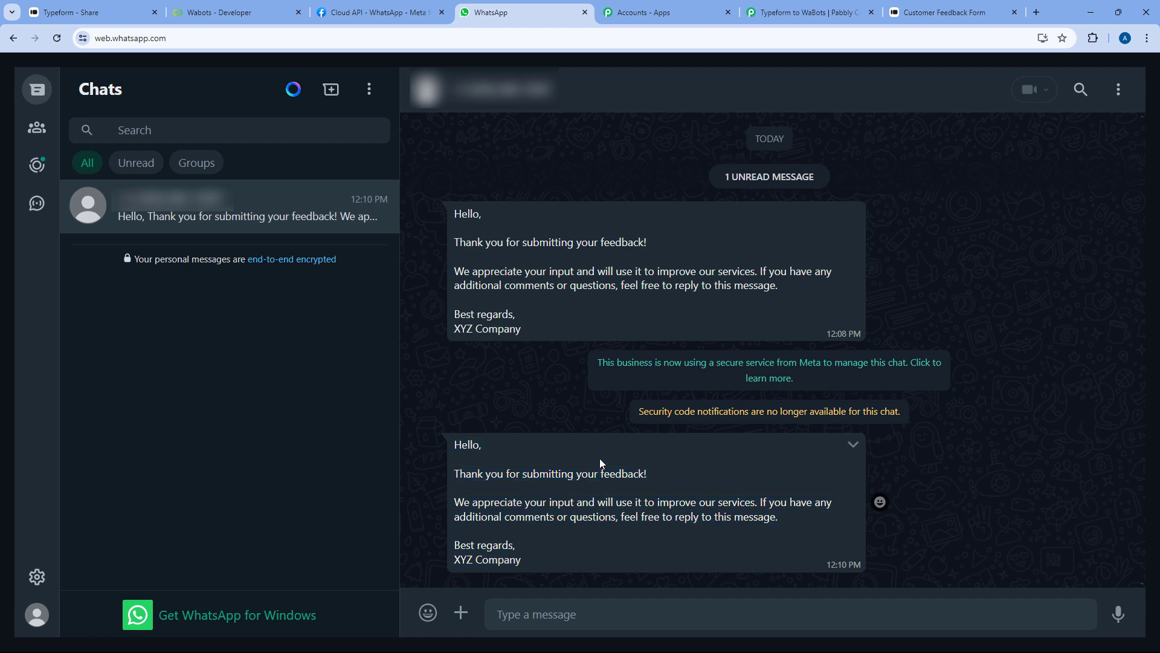
pyautogui.click(796, 12)
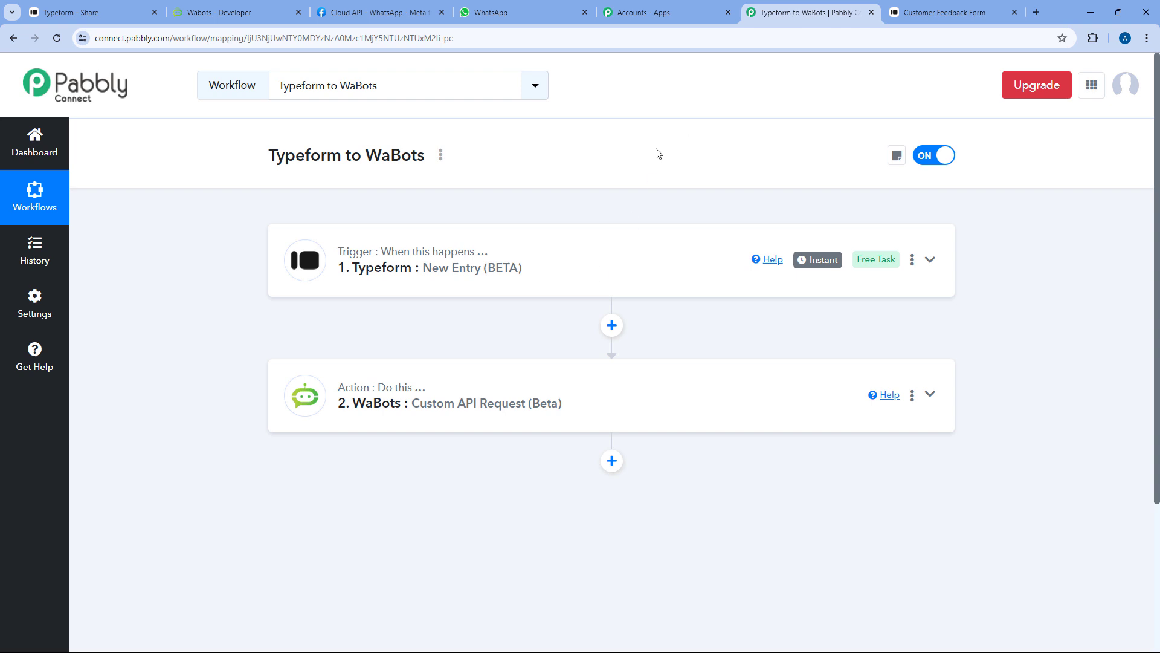
# Replace the WaBots phone_number value with Typeform's Mobile Number field, save, and collapse the step
pyautogui.scroll(-2, 653, 160)
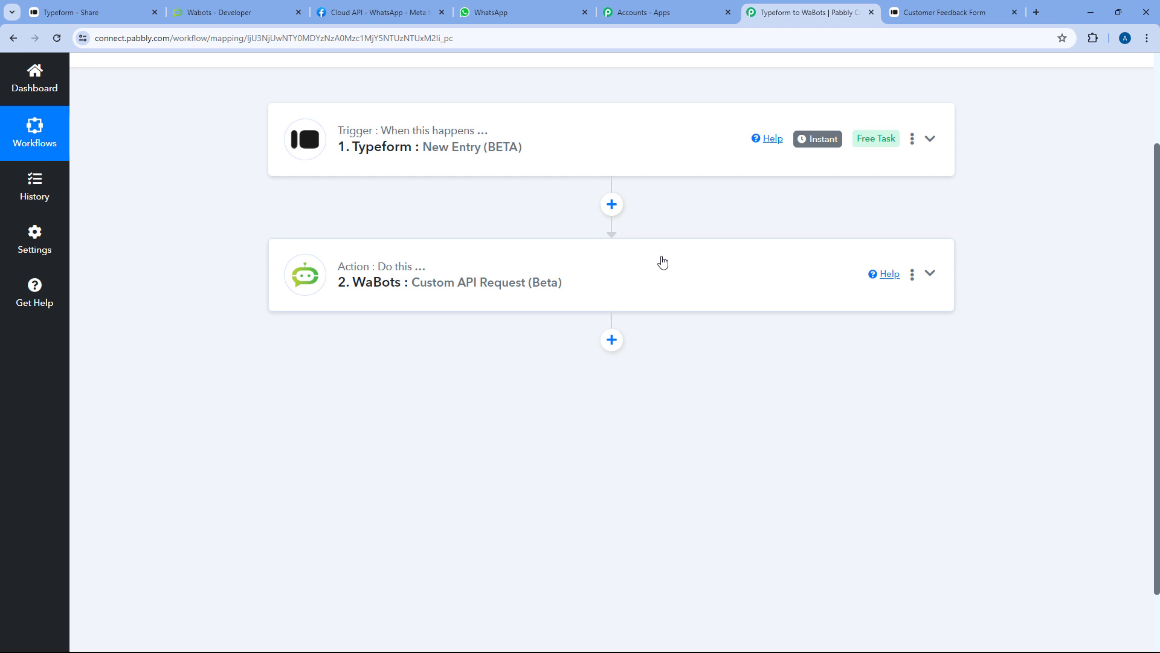
pyautogui.scroll(-1, 663, 261)
pyautogui.click(411, 208)
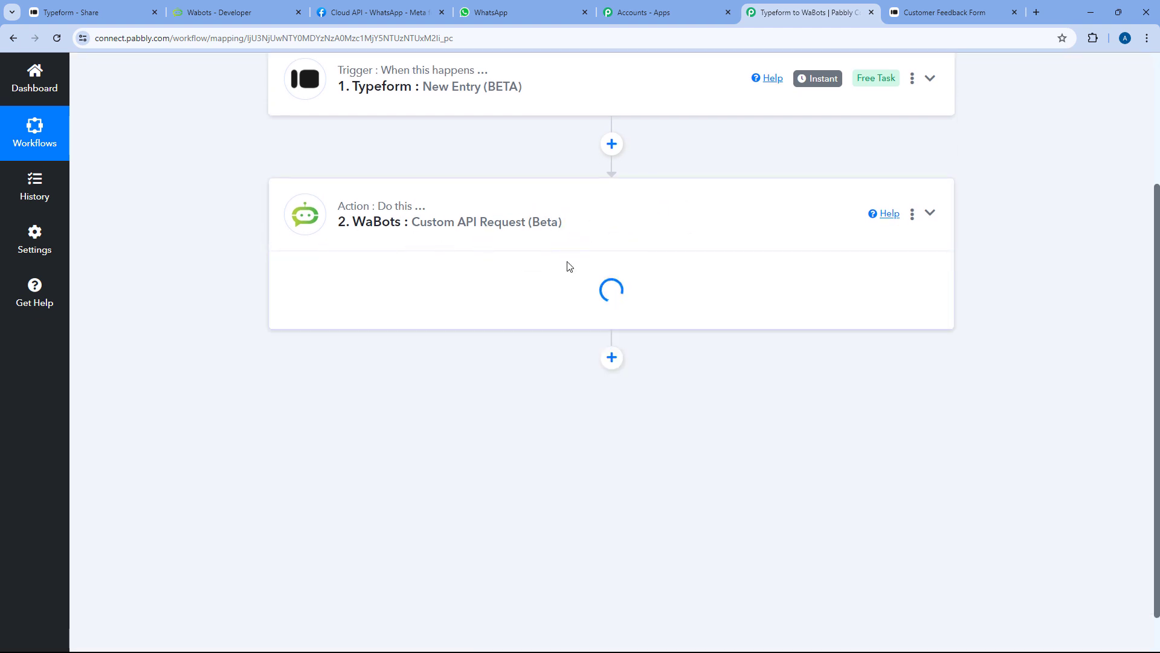
pyautogui.scroll(-10, 523, 307)
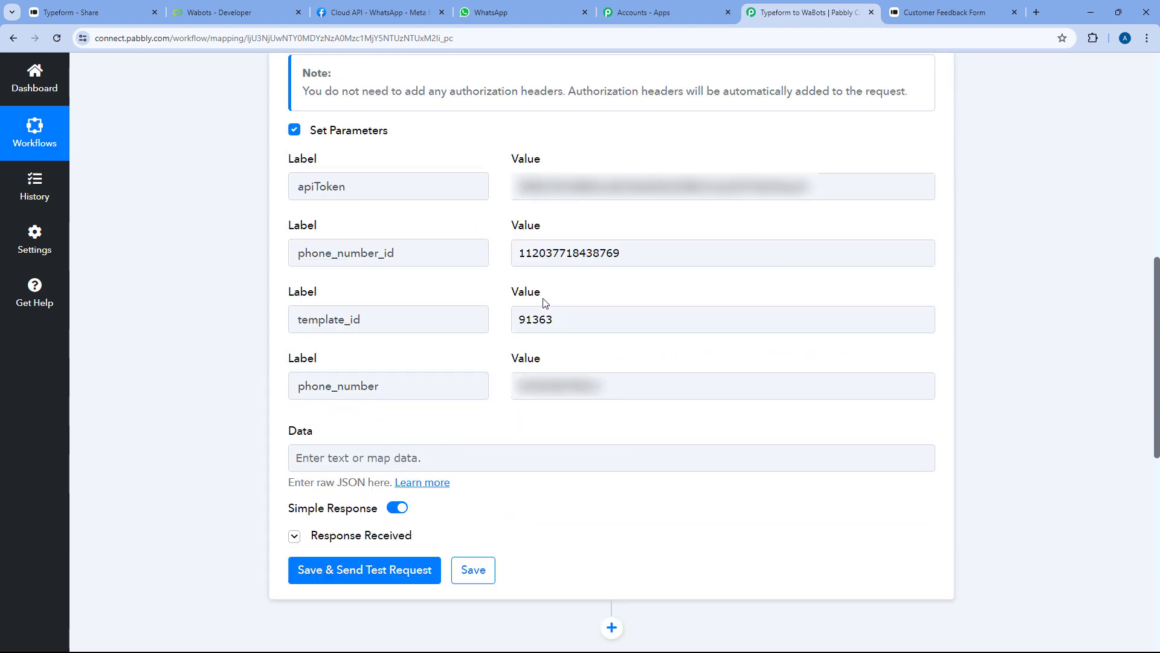
pyautogui.doubleClick(626, 345)
pyautogui.press('BackSpace')
pyautogui.click(589, 474)
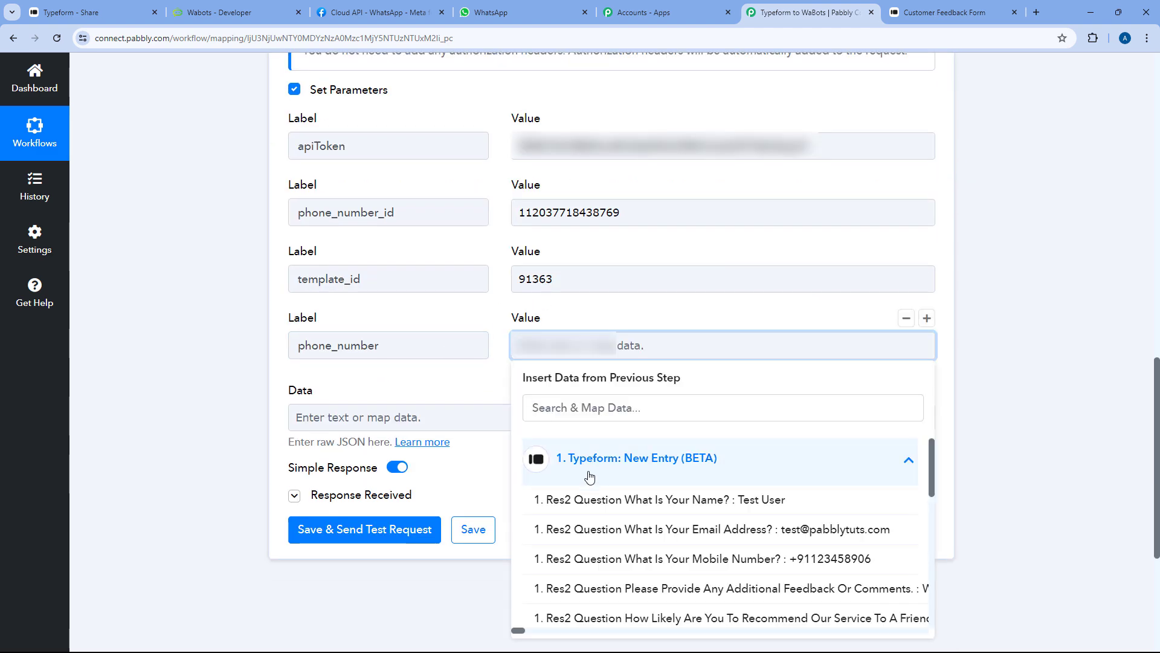
pyautogui.scroll(-2, 589, 476)
pyautogui.click(580, 504)
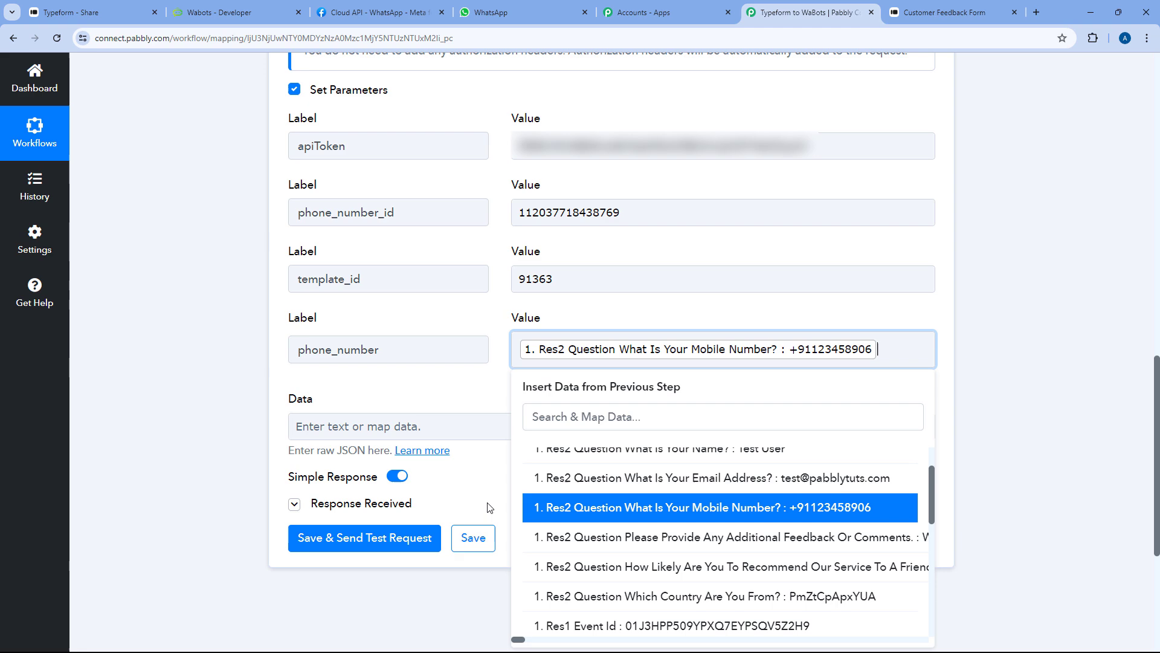
pyautogui.click(469, 540)
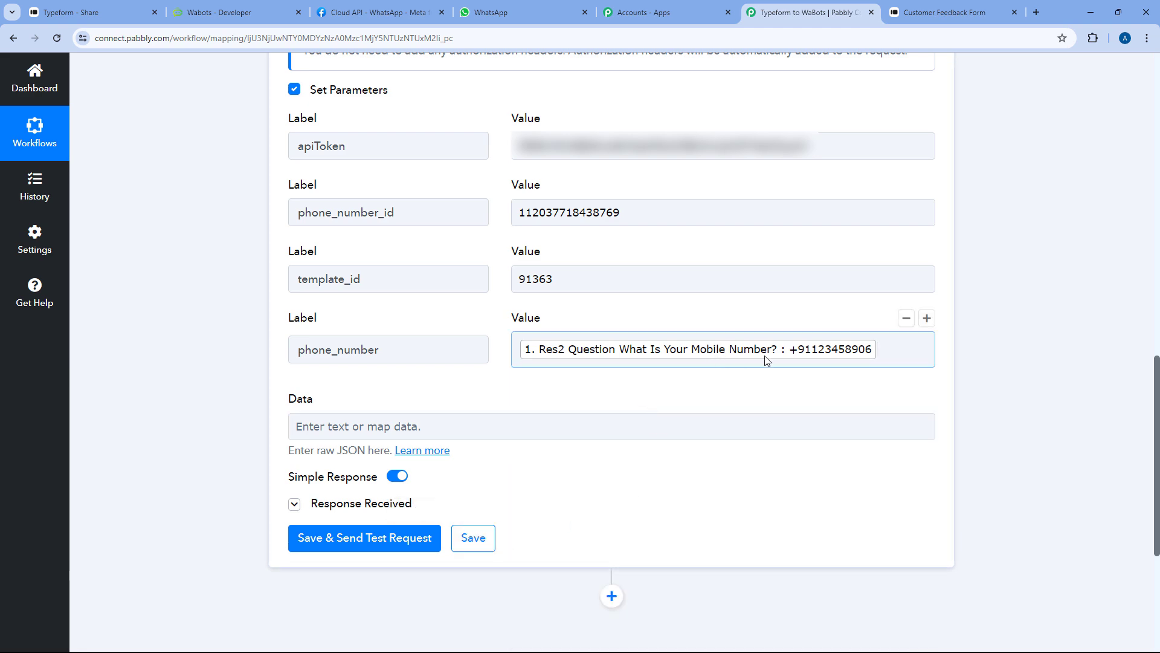
pyautogui.scroll(14, 678, 316)
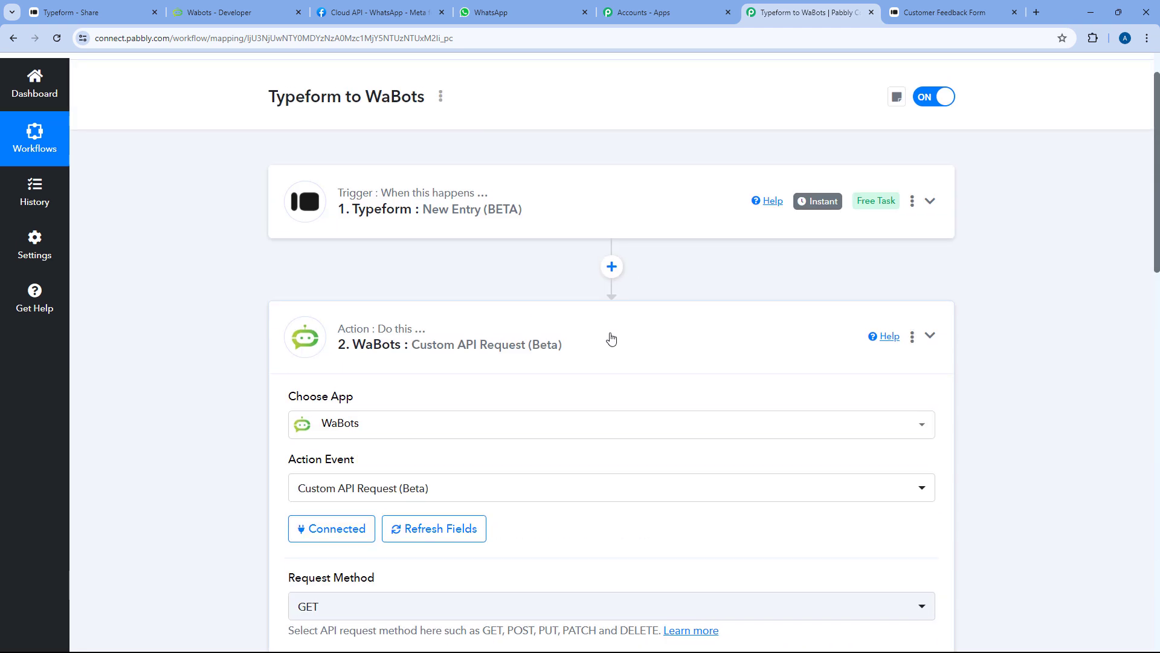
pyautogui.click(611, 339)
pyautogui.scroll(1, 557, 298)
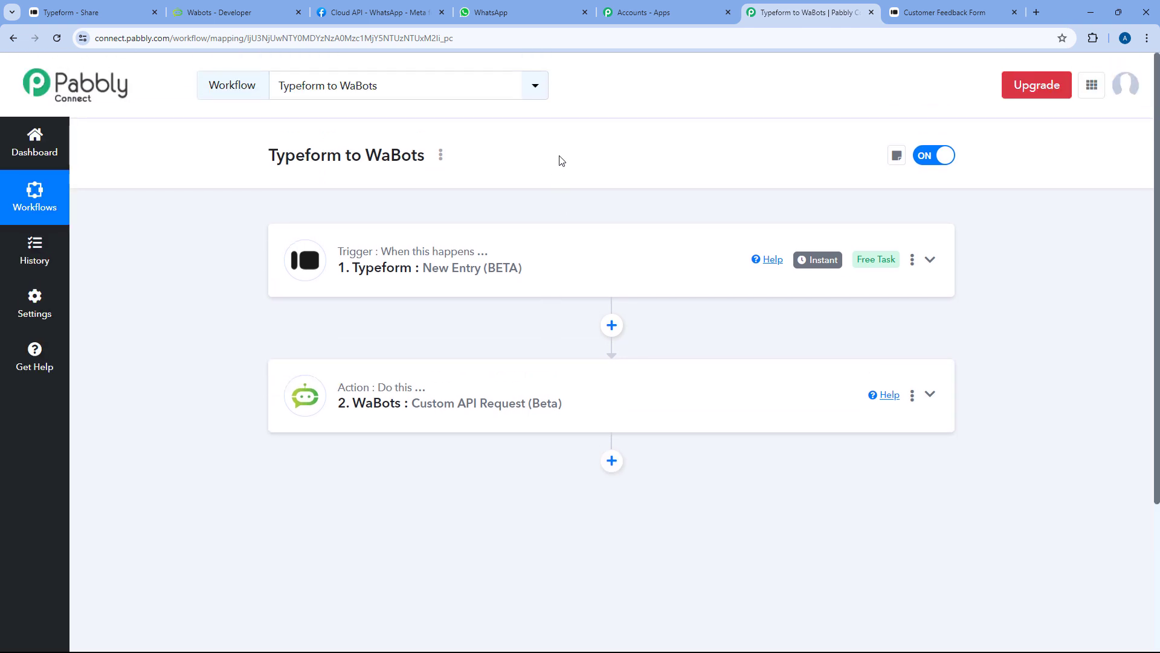